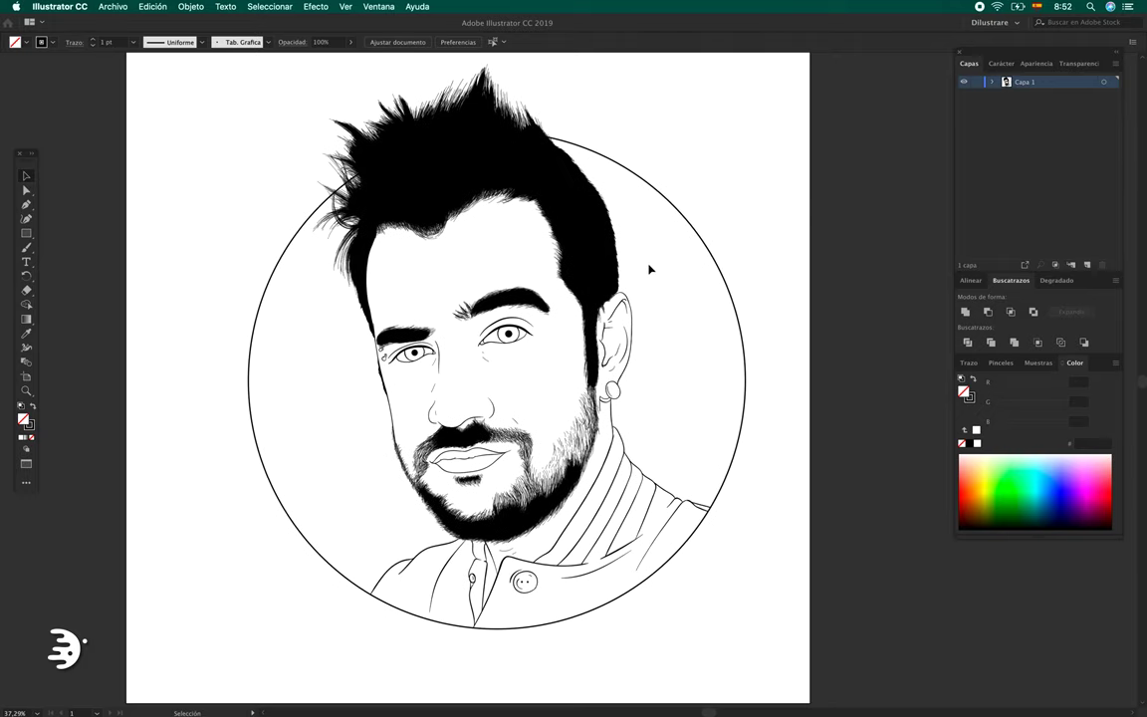
Step: Return from the Finder desktop to the full-screen Illustrator line-art portrait
scroll(649, 269, "down", 2)
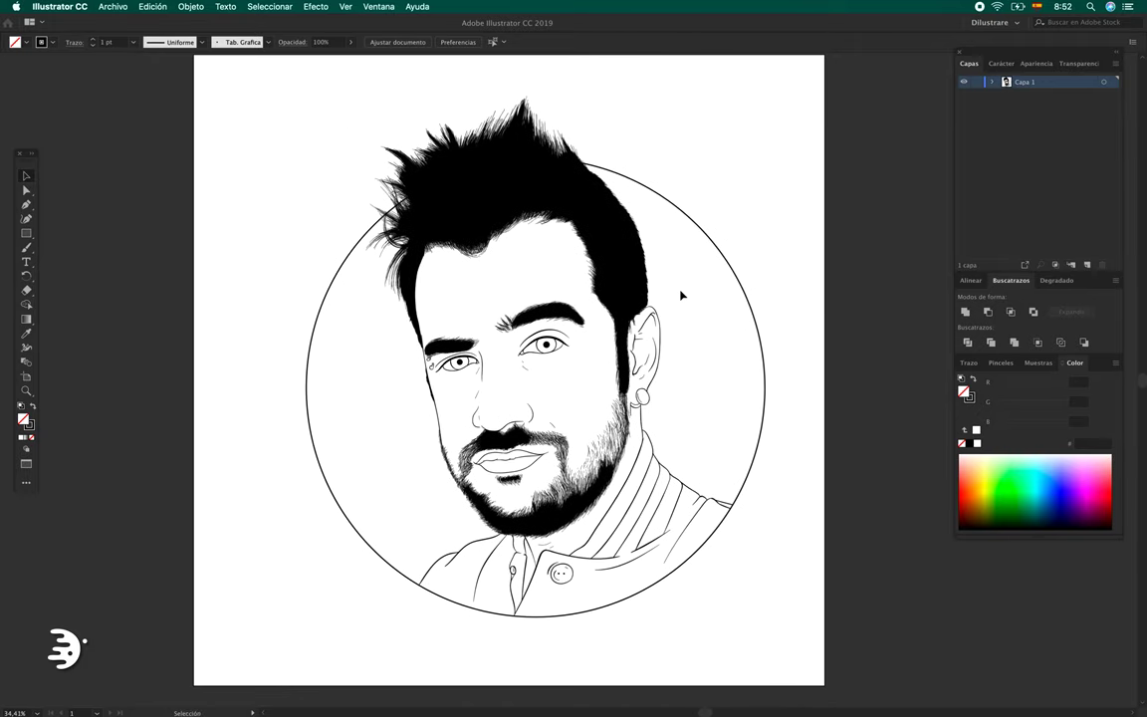
scroll(681, 294, "down", 1)
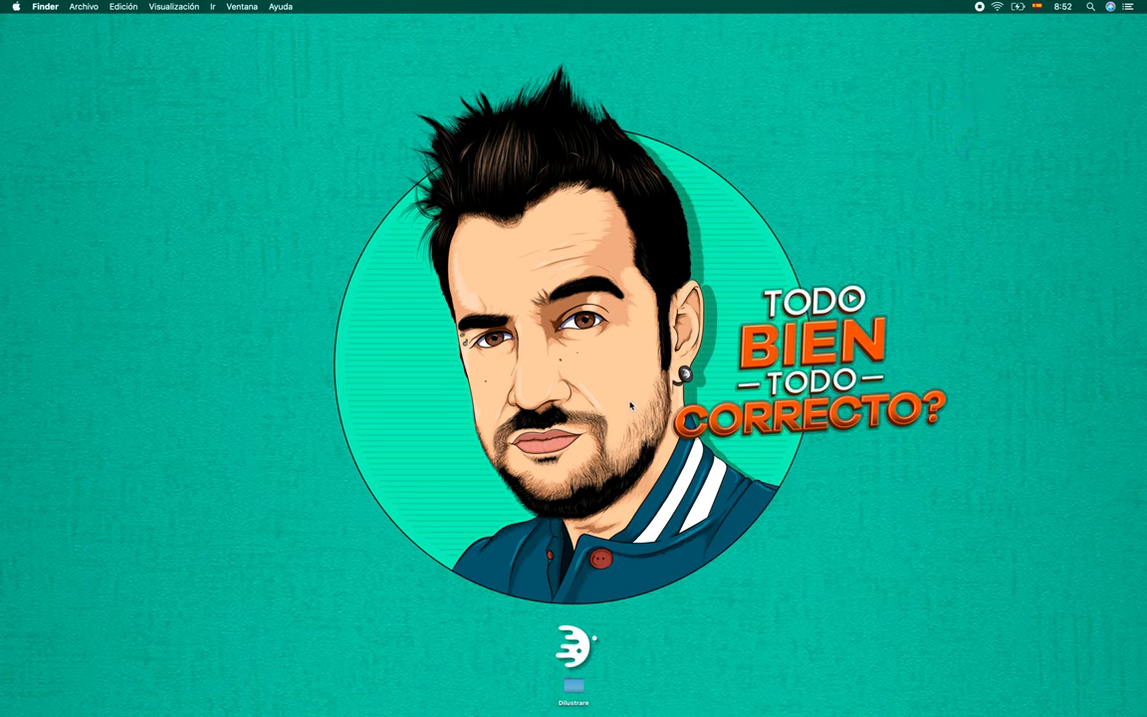
key("ctrl+Left")
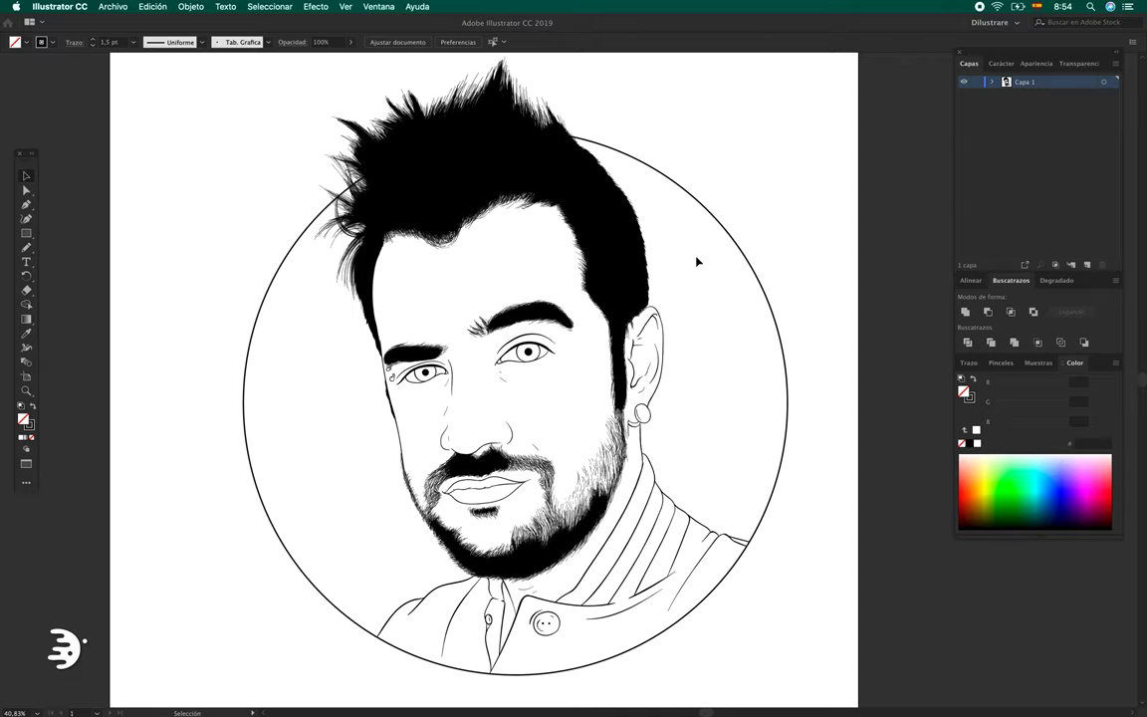
Step: Inspect the blank artboard's size and position, then return to normal selection
key("a")
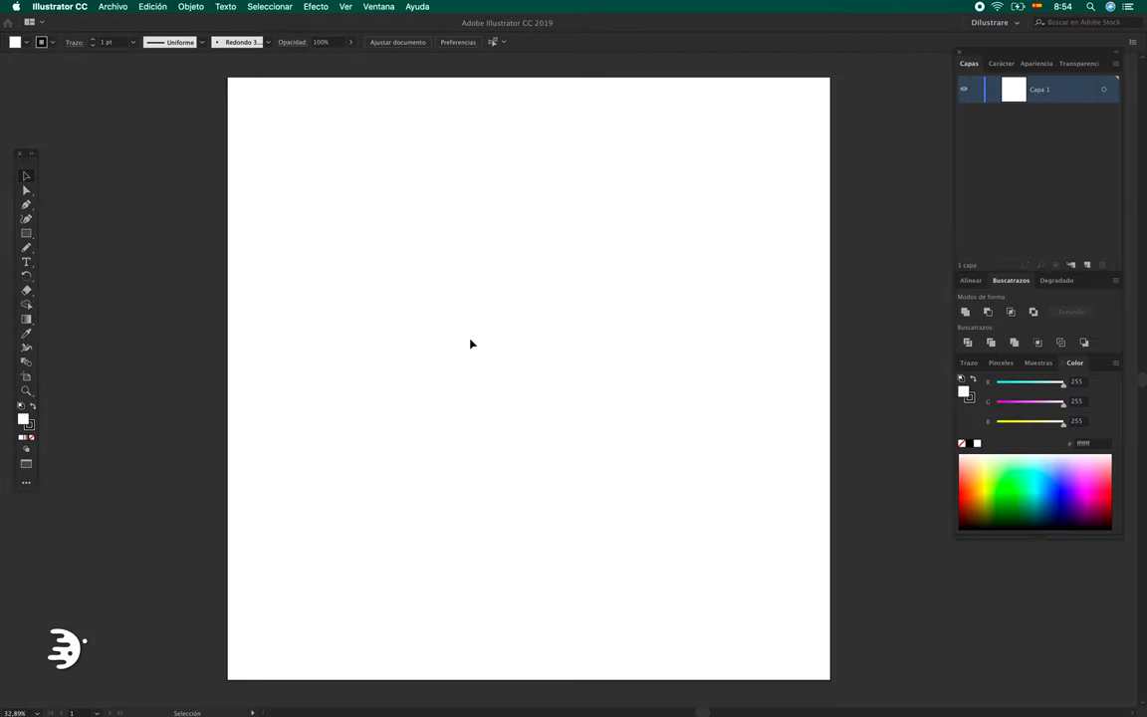
left_click_drag(499, 316, 496, 312)
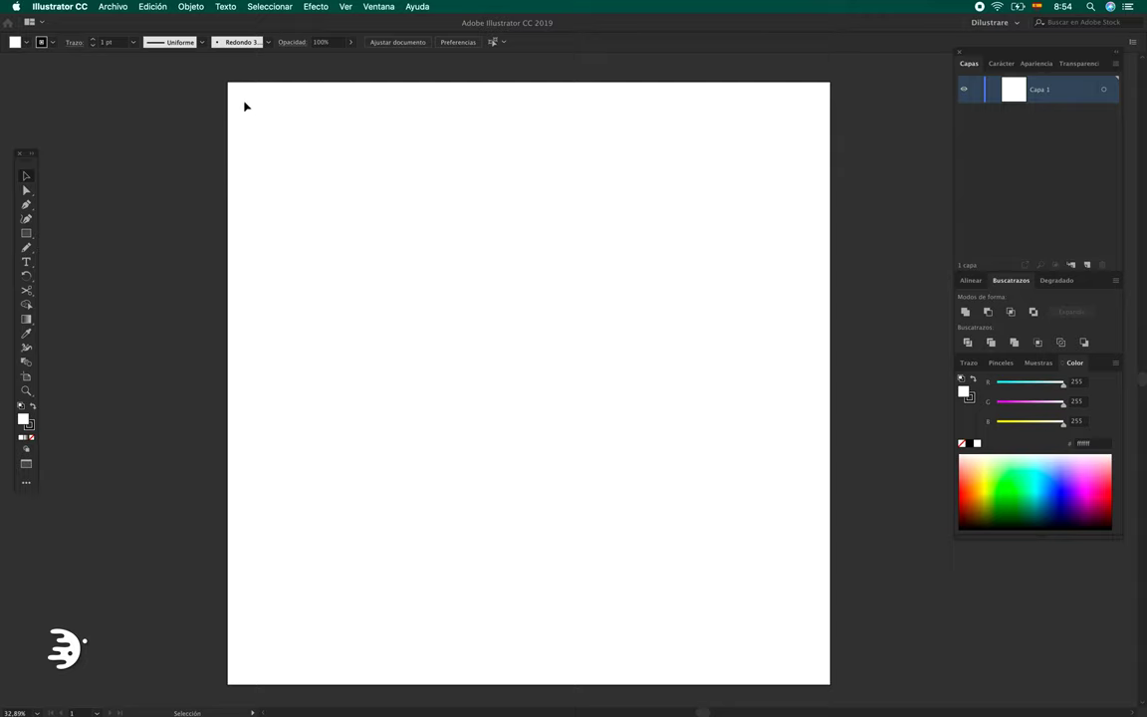
left_click_drag(662, 267, 670, 265)
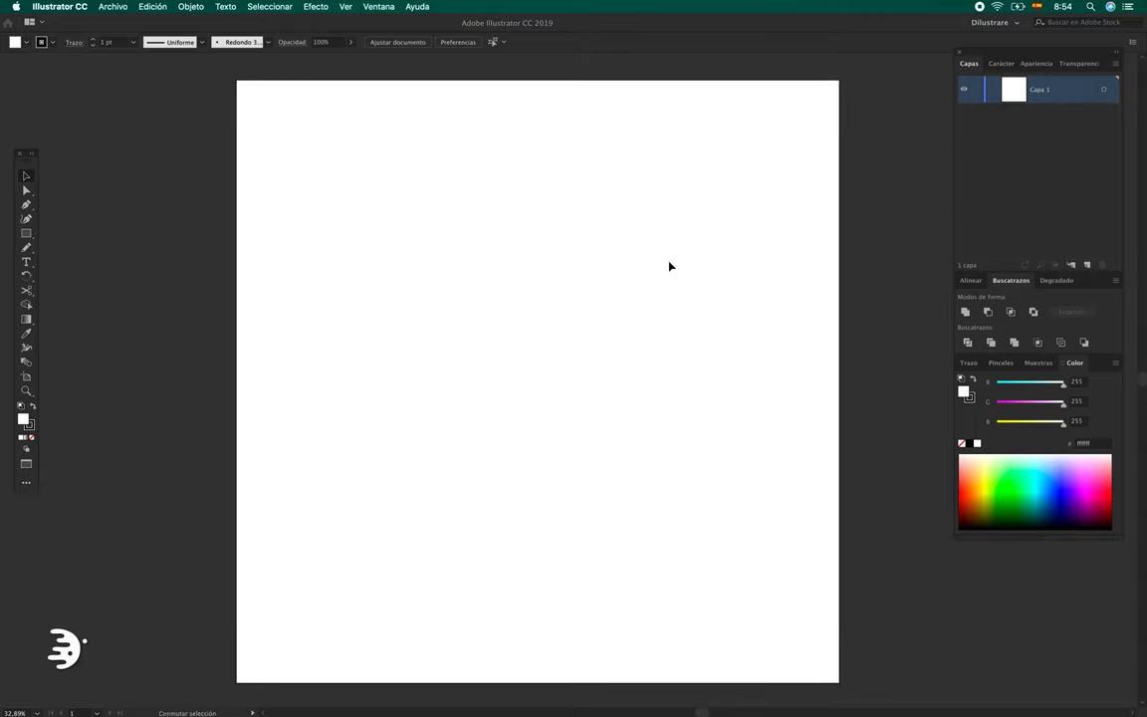
key("shift+o")
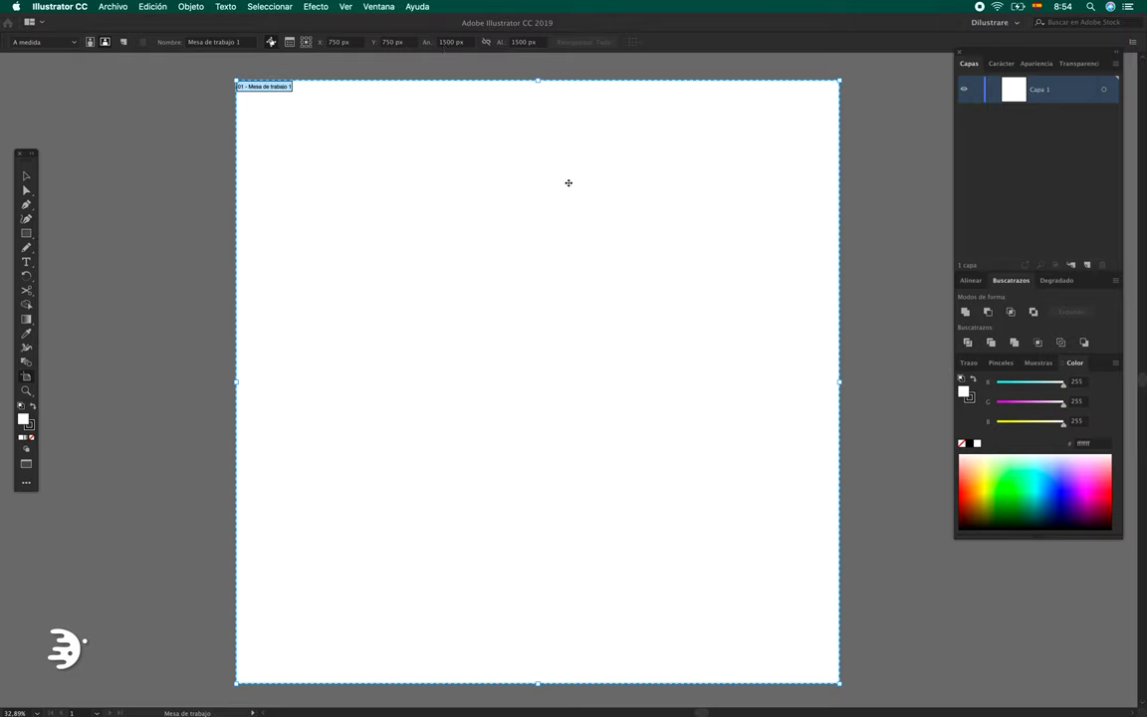
key("v")
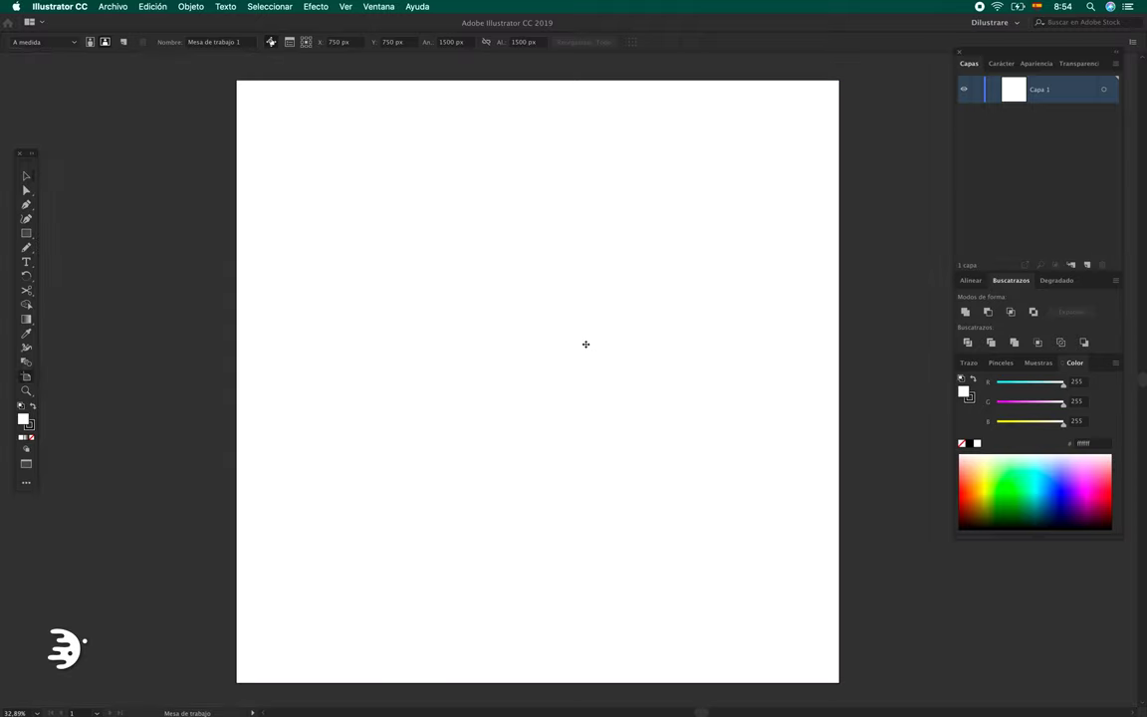
left_click(1000, 363)
left_click_drag(696, 358, 699, 356)
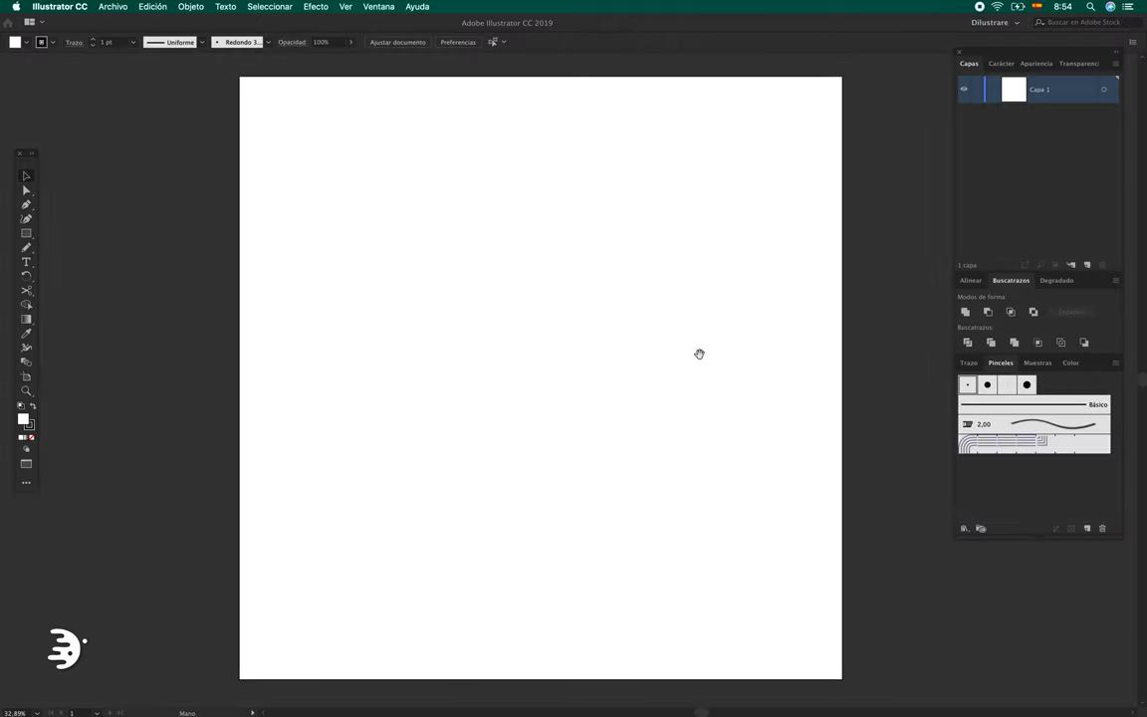
Step: Create a new calligraphic brush, 2 pt in size, varying with pen pressure
key("b")
left_click(244, 42)
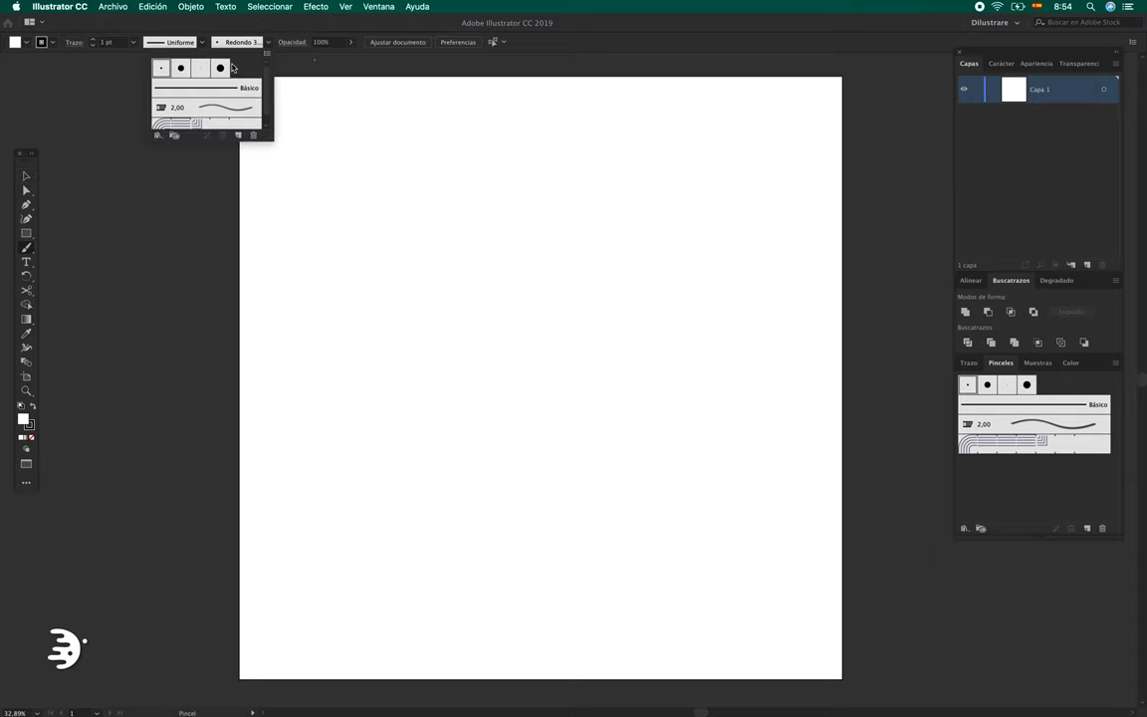
left_click(251, 136)
left_click(522, 415)
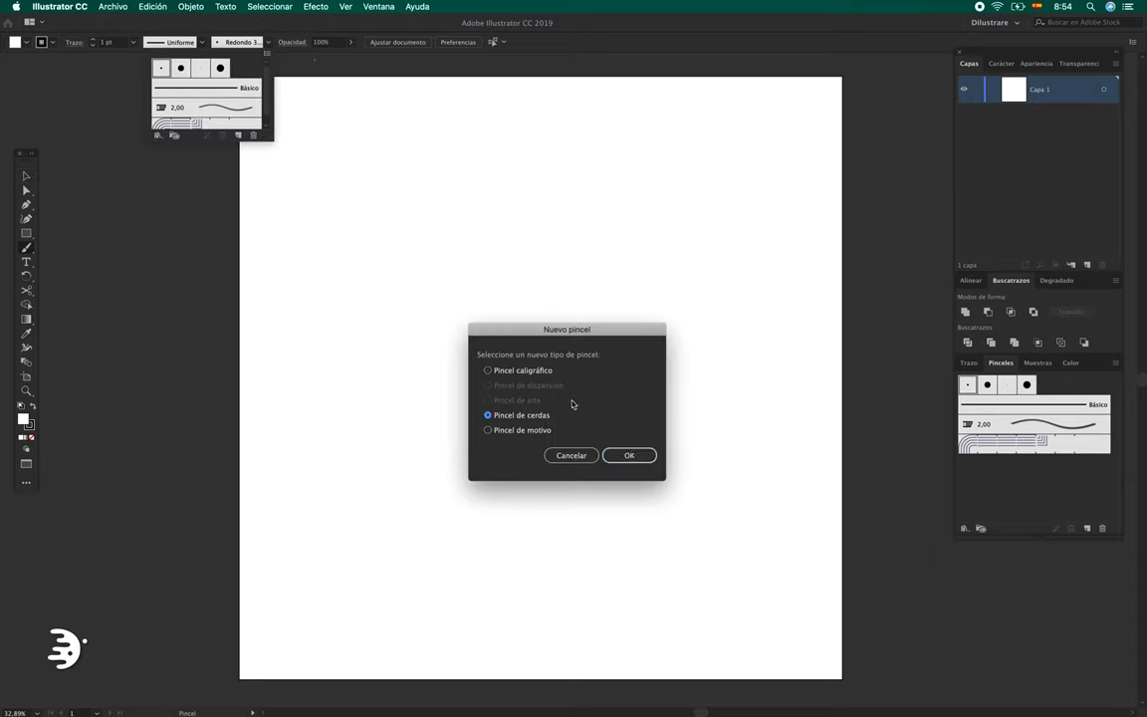
left_click(523, 371)
key("Return")
double_click(509, 481)
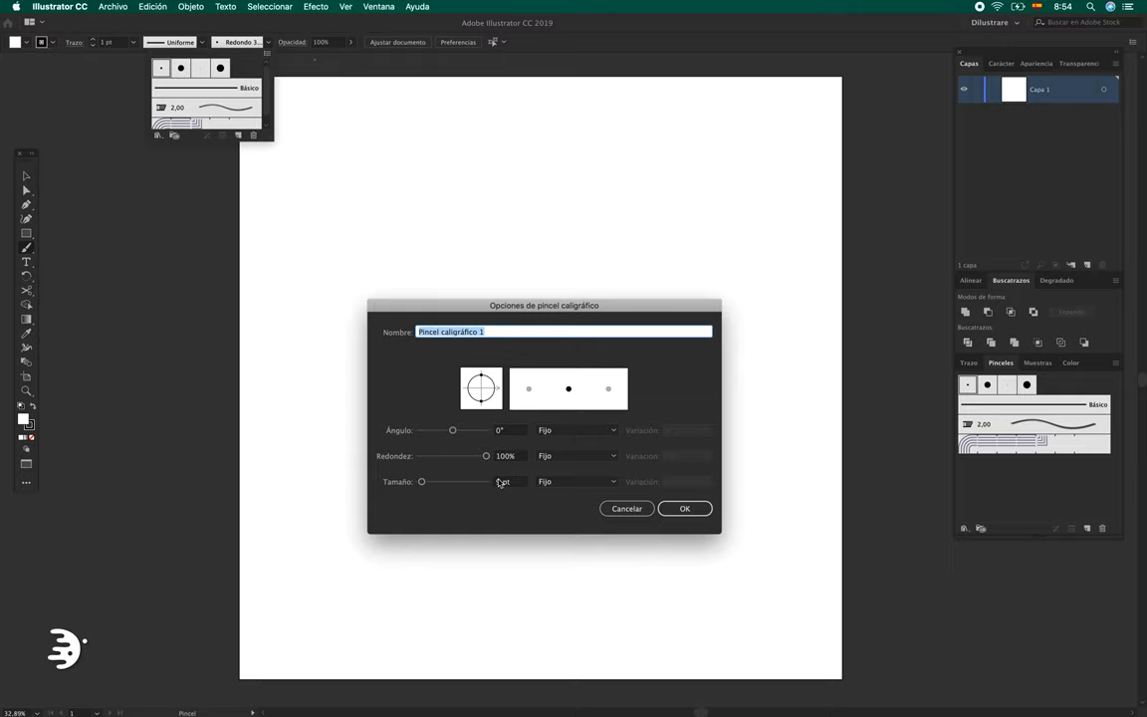
type("2")
left_click(576, 482)
left_click(558, 522)
double_click(685, 482)
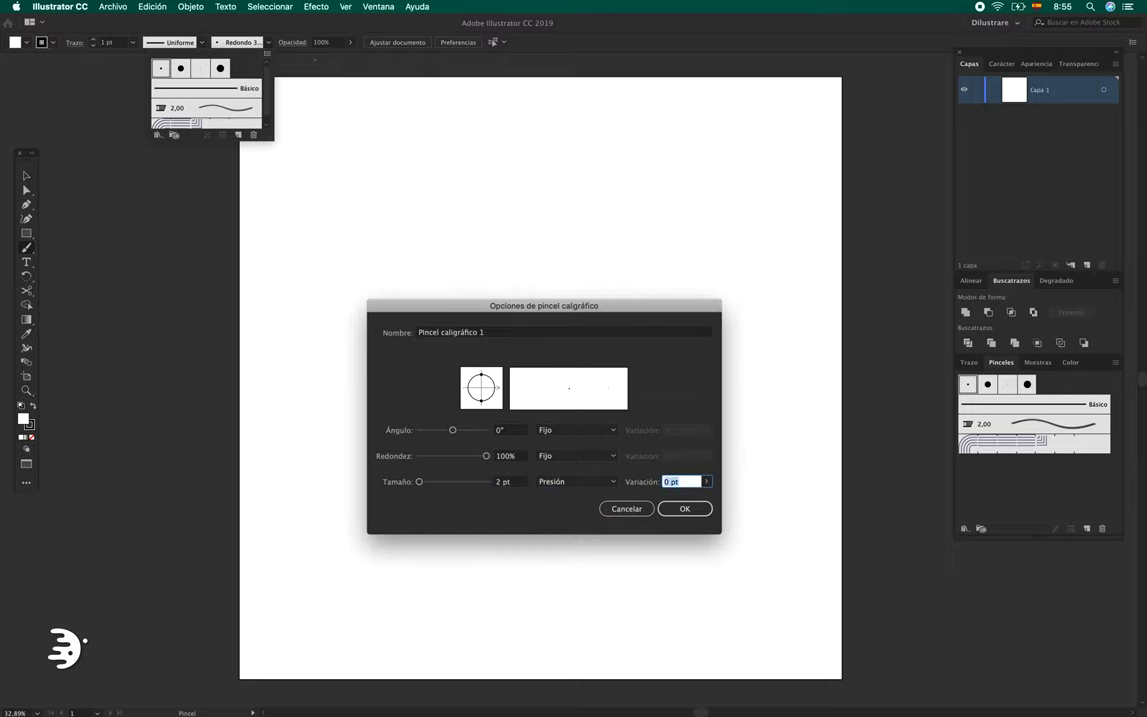
key("Return")
Step: Make the new calligraphic brush active and set the fill to None
left_click(238, 67)
key("slash")
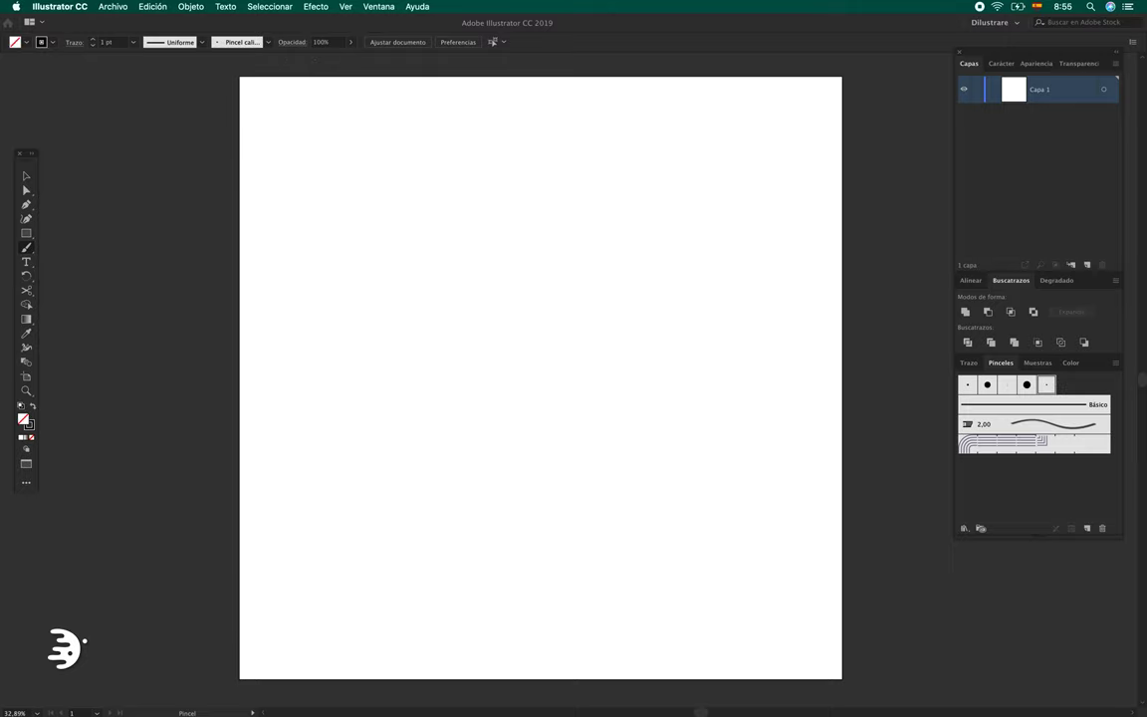
left_click_drag(658, 457, 654, 458)
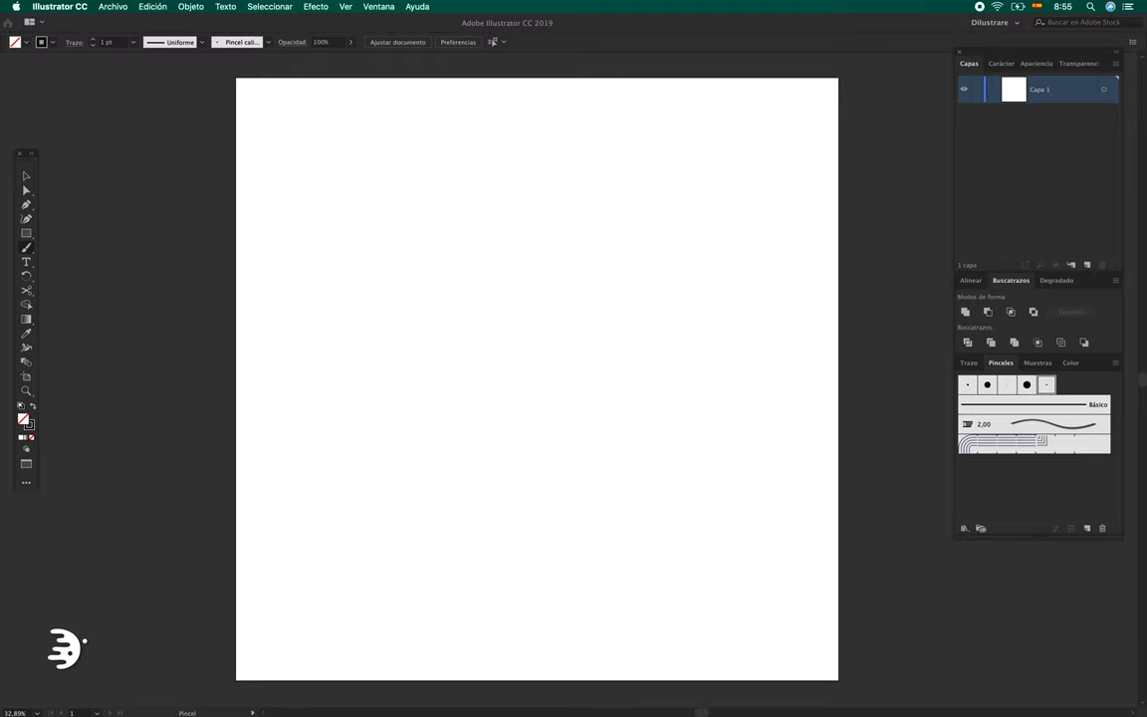
Step: Paint sample strokes labelled DilusBrush 1, DilusBrush 2 and DilusBrush 3
scroll(584, 284, "up", 5)
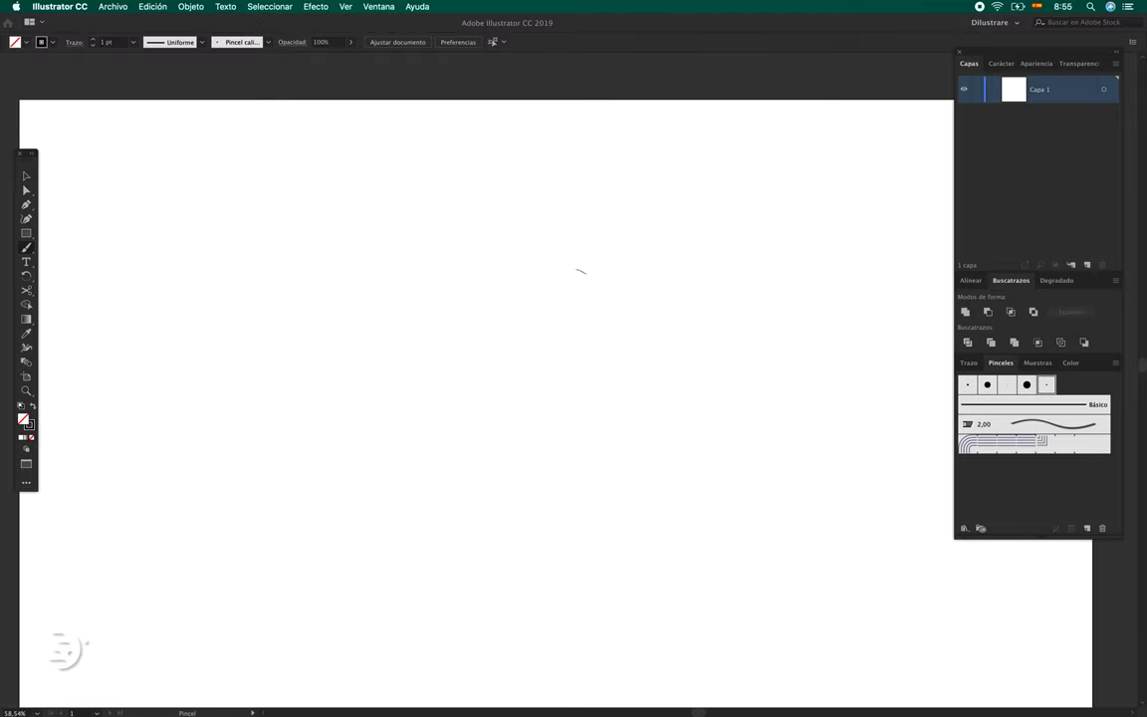
left_click_drag(580, 270, 508, 269)
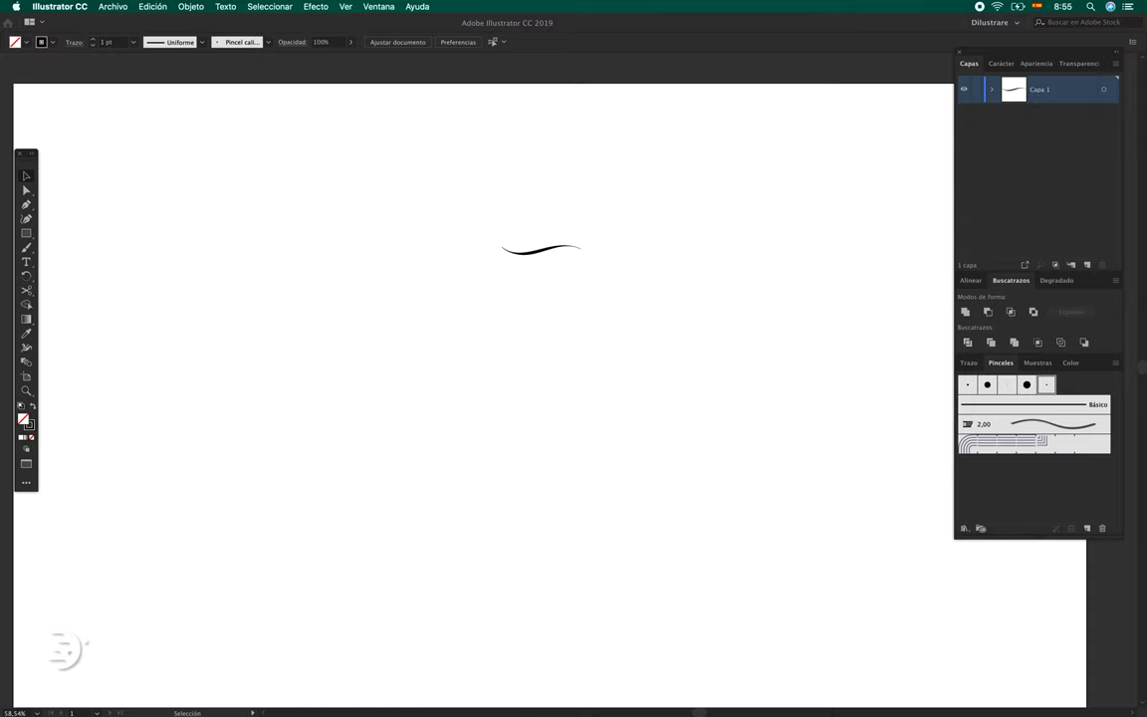
type("DilusBrush 2")
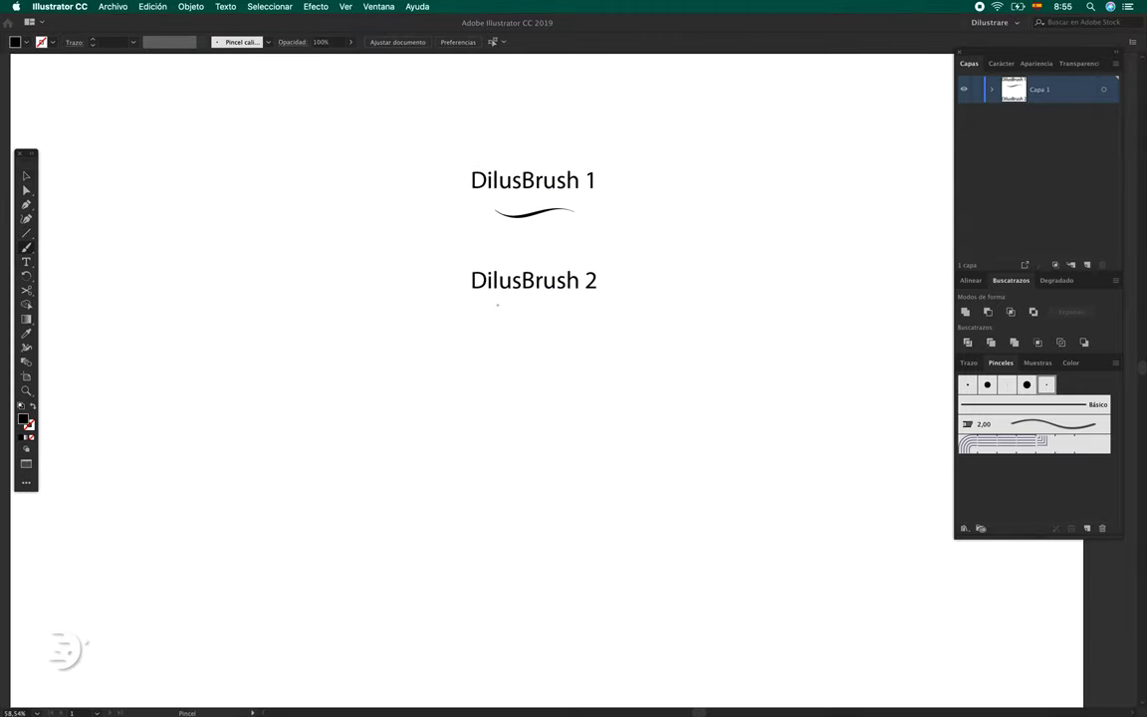
left_click_drag(464, 317, 589, 321)
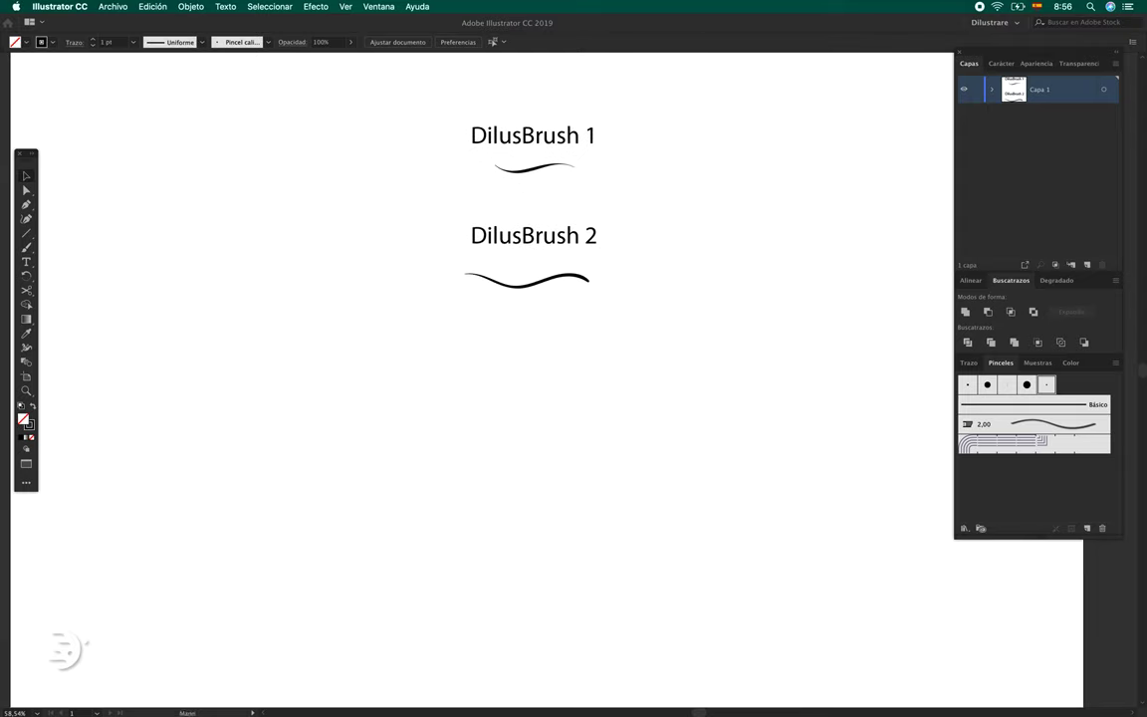
left_click_drag(485, 389, 510, 387)
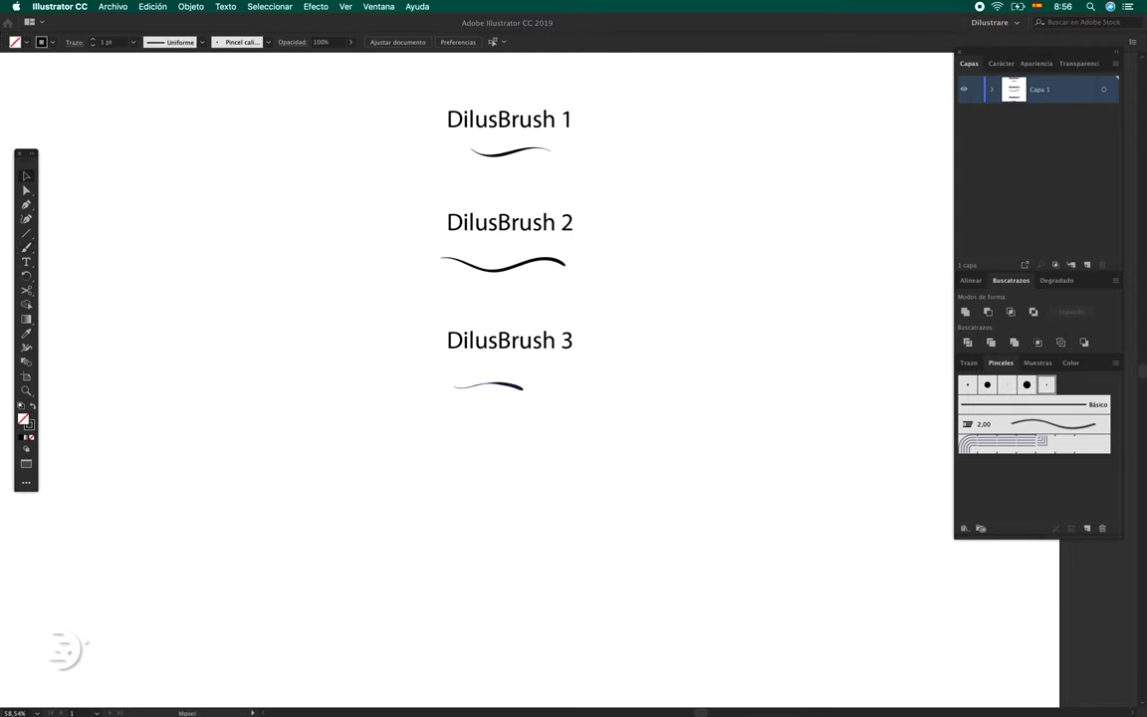
mouse_move(497, 398)
left_mouse_down()
mouse_move(503, 475)
mouse_move(515, 475)
left_mouse_up()
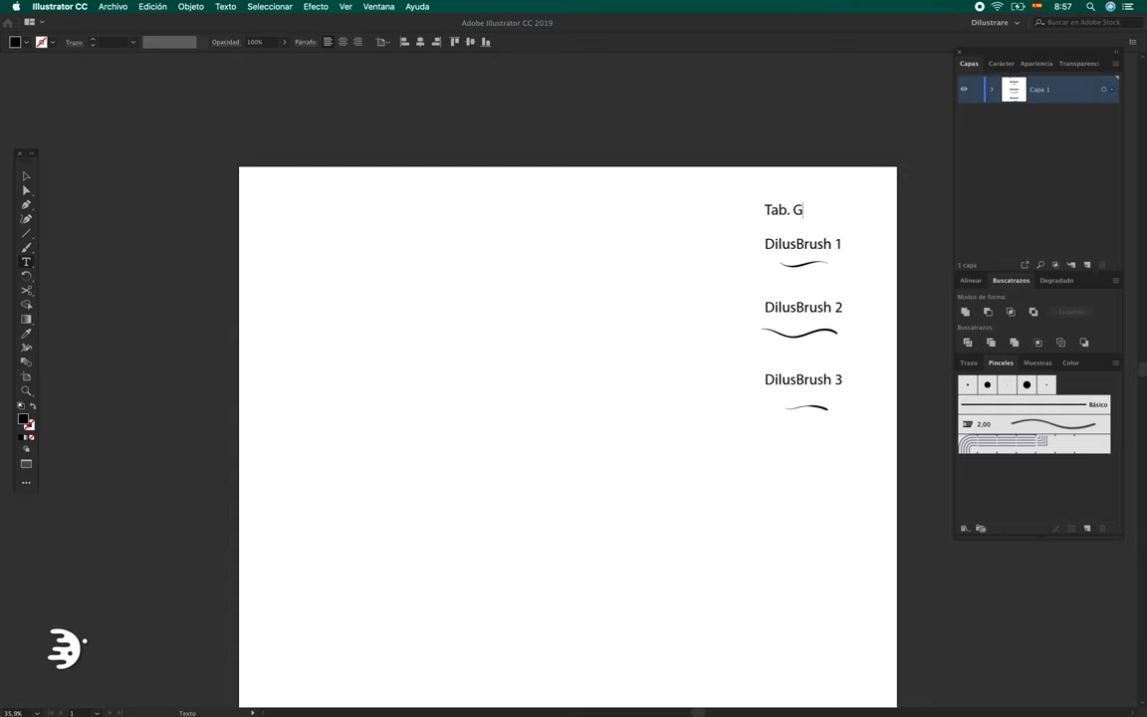
Step: Enlarge the title text and set it in Galano Grotesque Alt DEMO Bold
key("super+a")
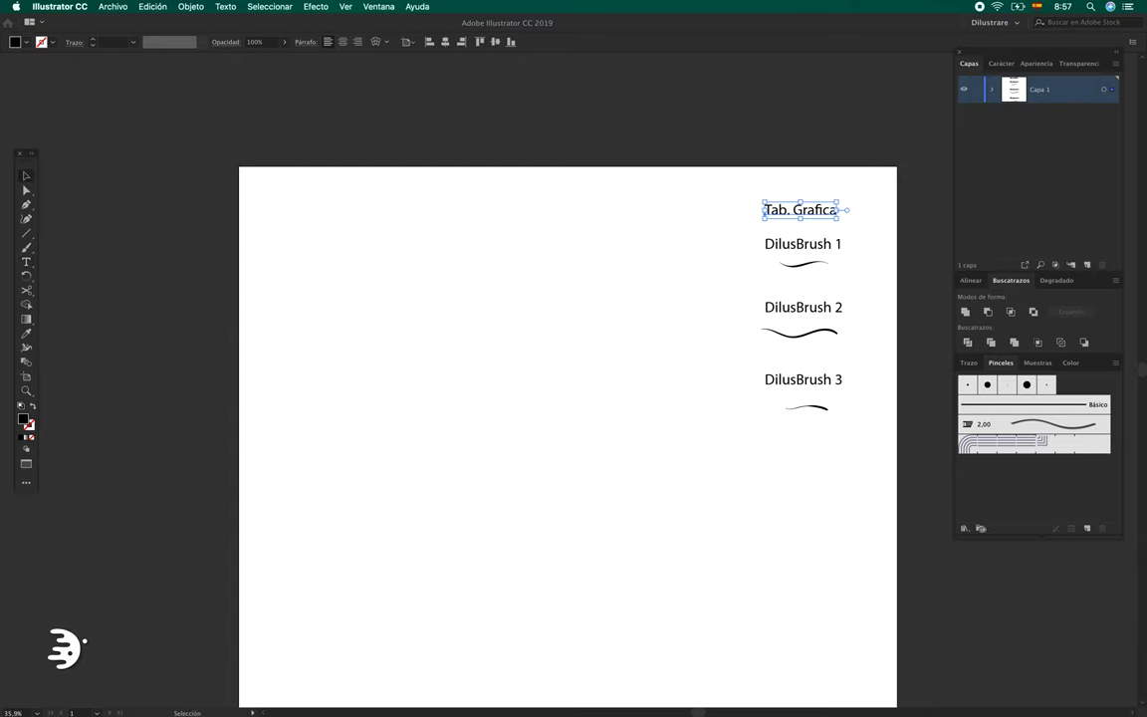
key("super+shift+period")
key("super+shift+period")
key("super+shift+period")
key("Escape")
key("super+t")
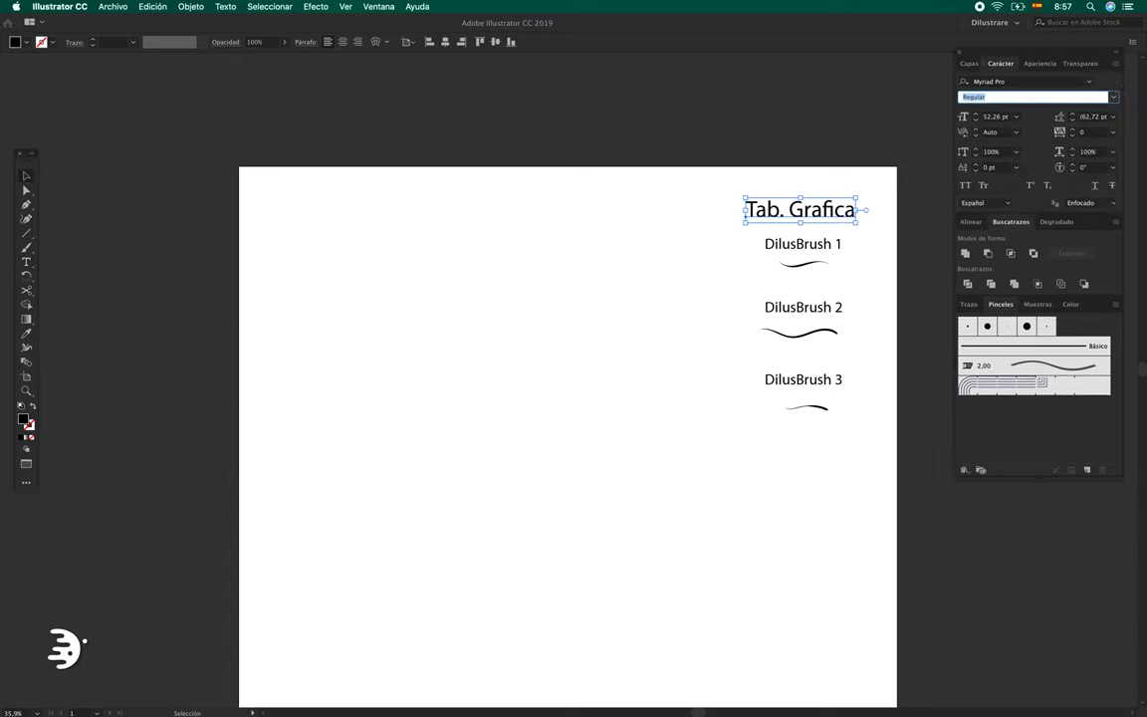
key("shift+Tab")
type("galano")
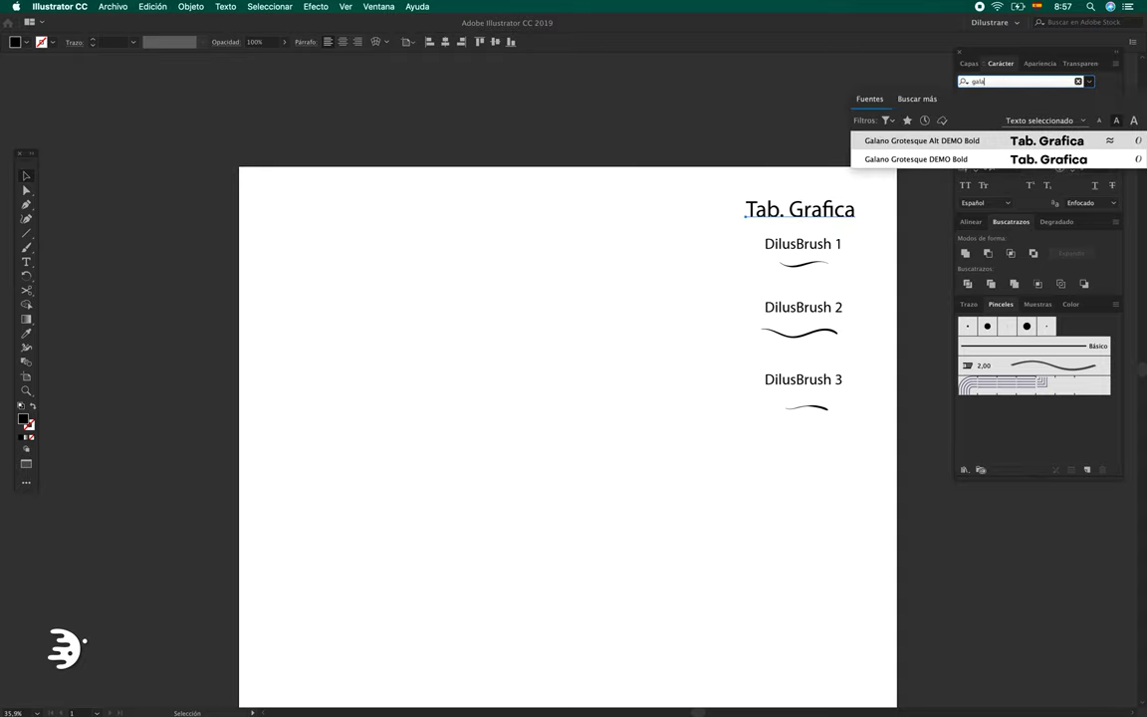
key("Return")
left_click(932, 164)
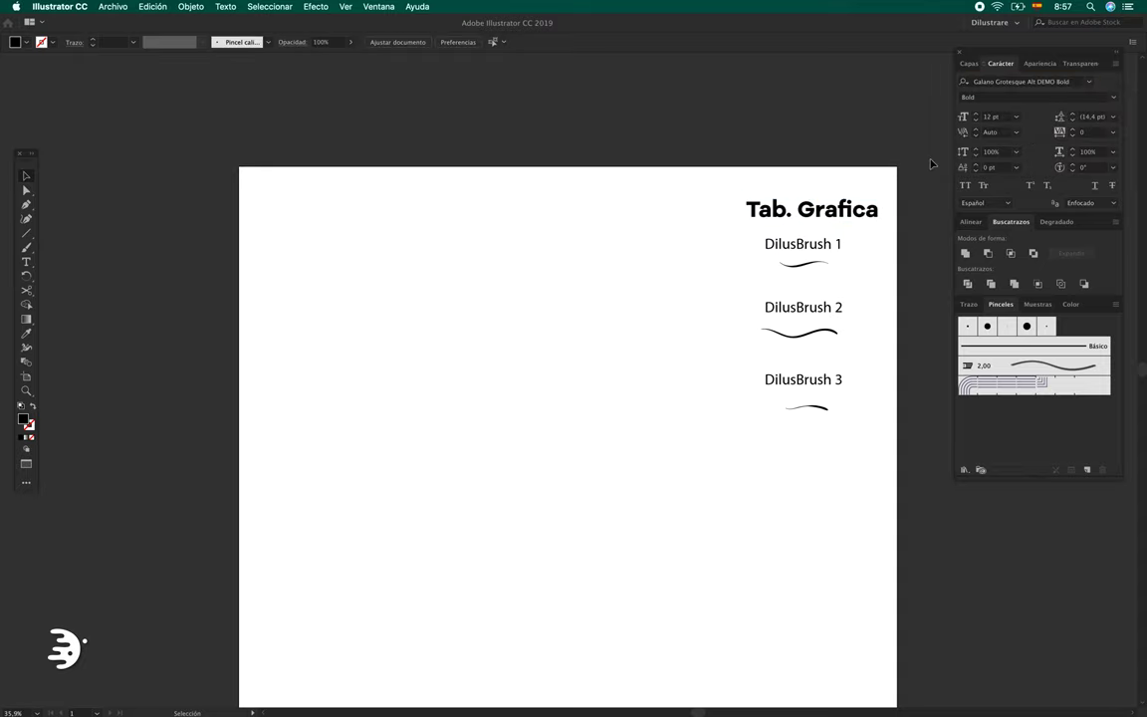
Step: Centre the 'Tab. Grafica' title above the brush samples
left_click(880, 213)
left_click_drag(877, 212, 869, 214)
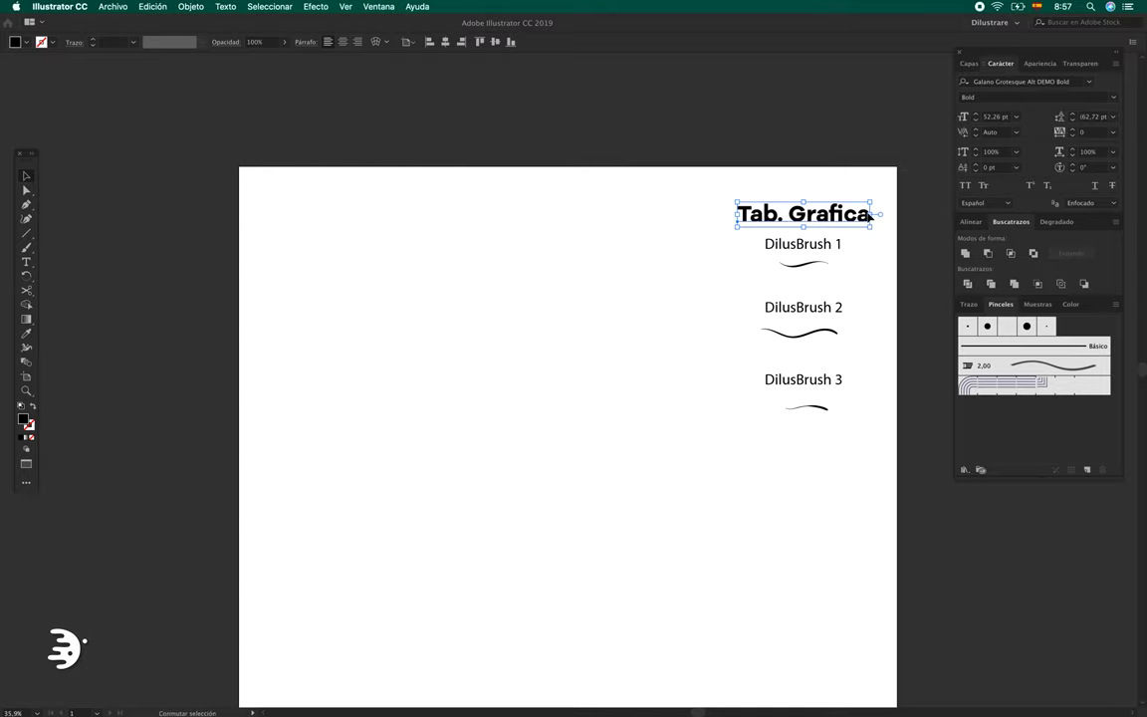
left_click(896, 280)
left_click_drag(638, 502, 642, 482)
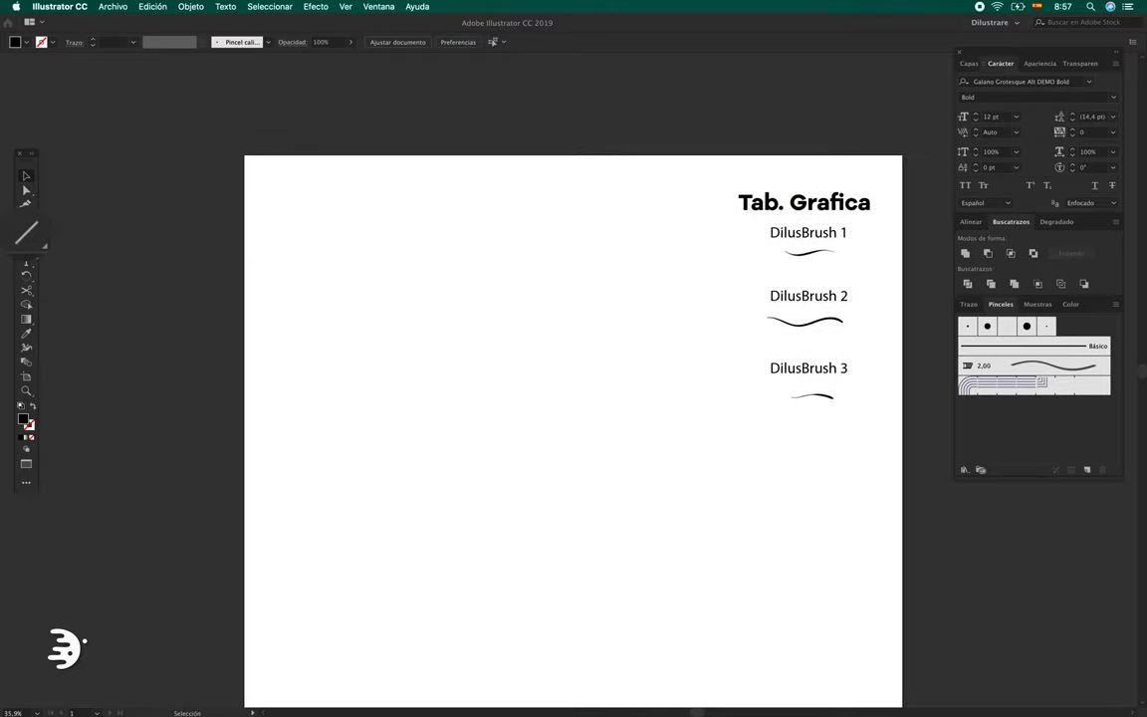
Step: Select the Ellipse tool and adjust the zoom on the artboard
left_click_drag(26, 231, 108, 247)
scroll(471, 271, "up", 2)
scroll(417, 284, "up", 2)
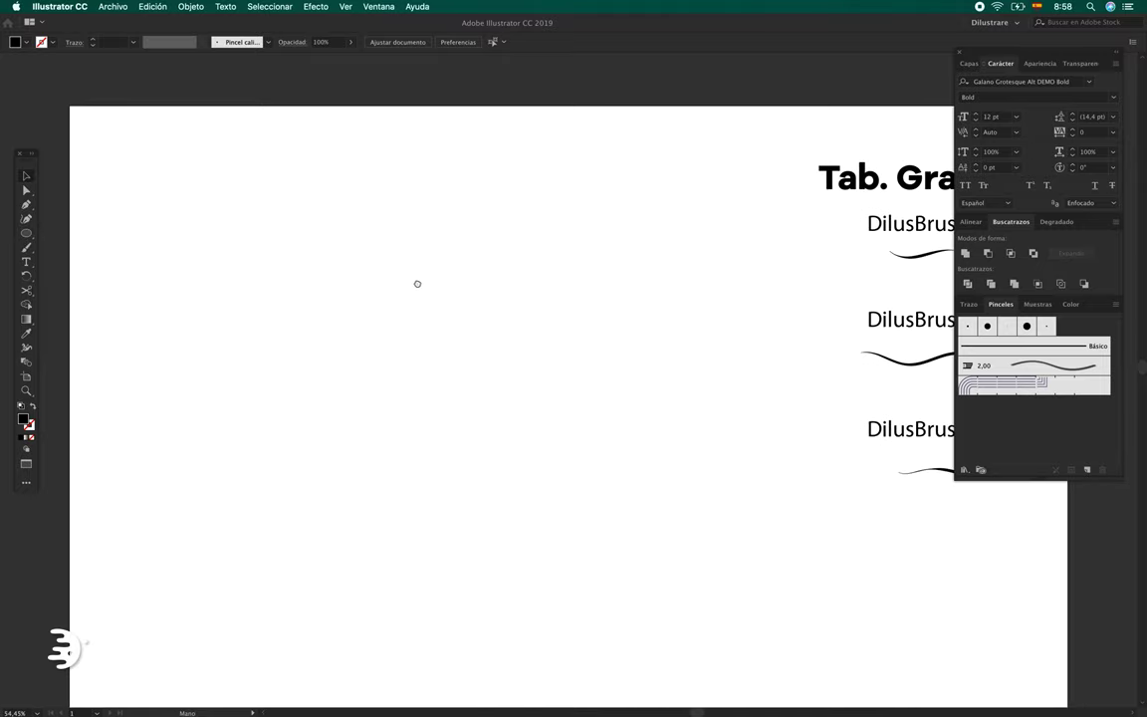
scroll(422, 277, "up", 1)
scroll(441, 260, "up", 2)
scroll(441, 259, "down", 2)
scroll(440, 264, "down", 1)
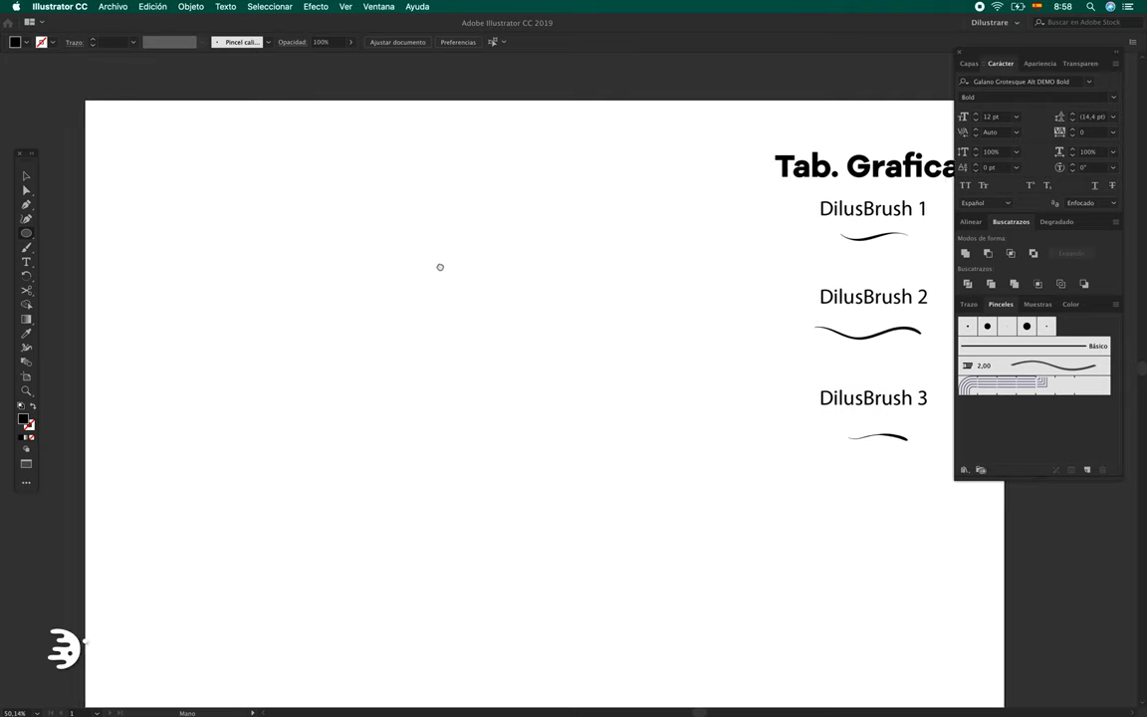
Step: Draw a long flat ellipse about 442 px wide across the artboard
left_click_drag(435, 310, 533, 294)
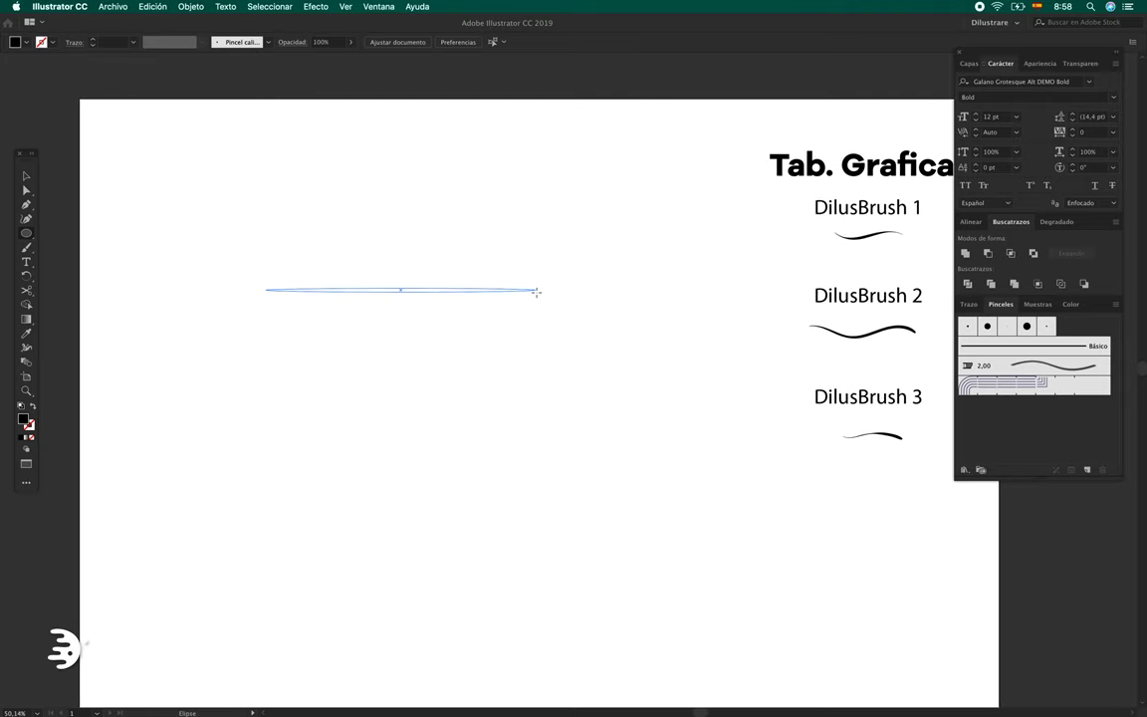
left_click_drag(534, 295, 538, 291)
key("v")
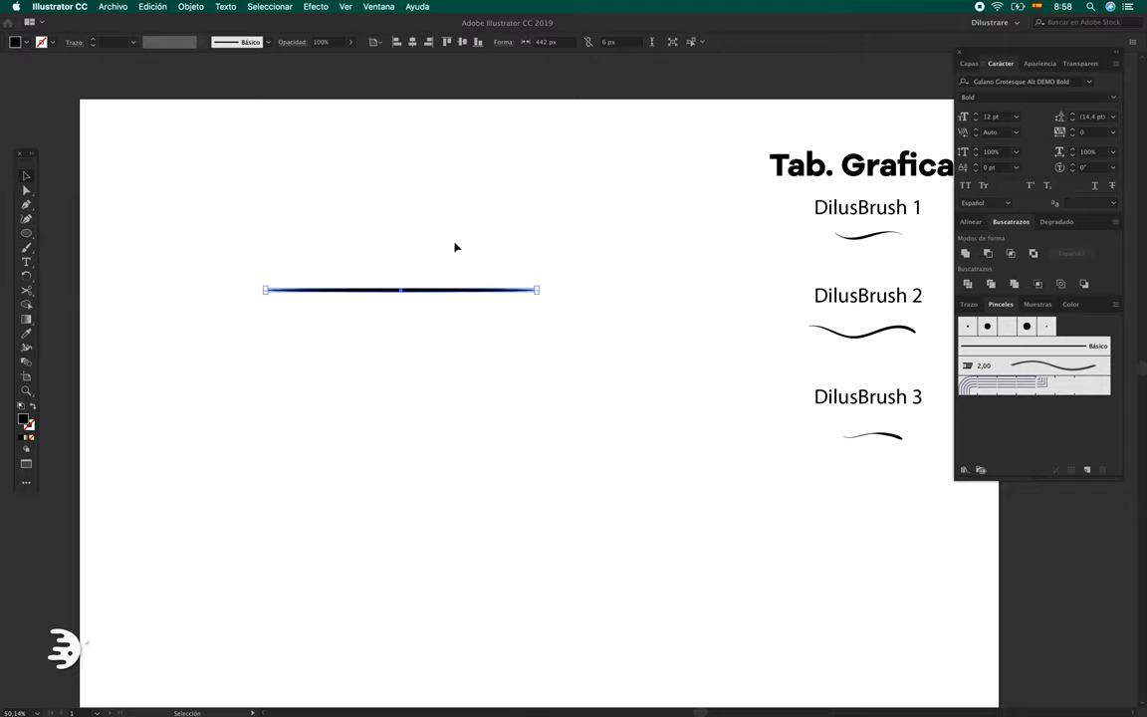
left_click(451, 248)
scroll(389, 316, "up", 5)
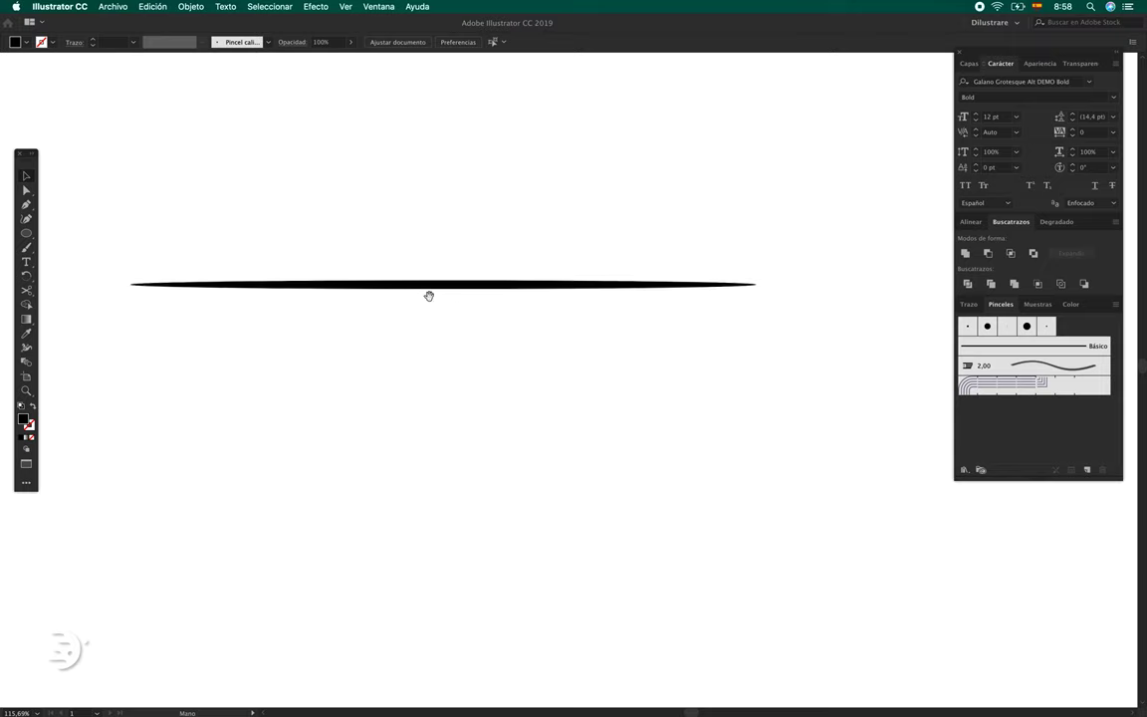
scroll(428, 290, "up", 5)
left_click(458, 255)
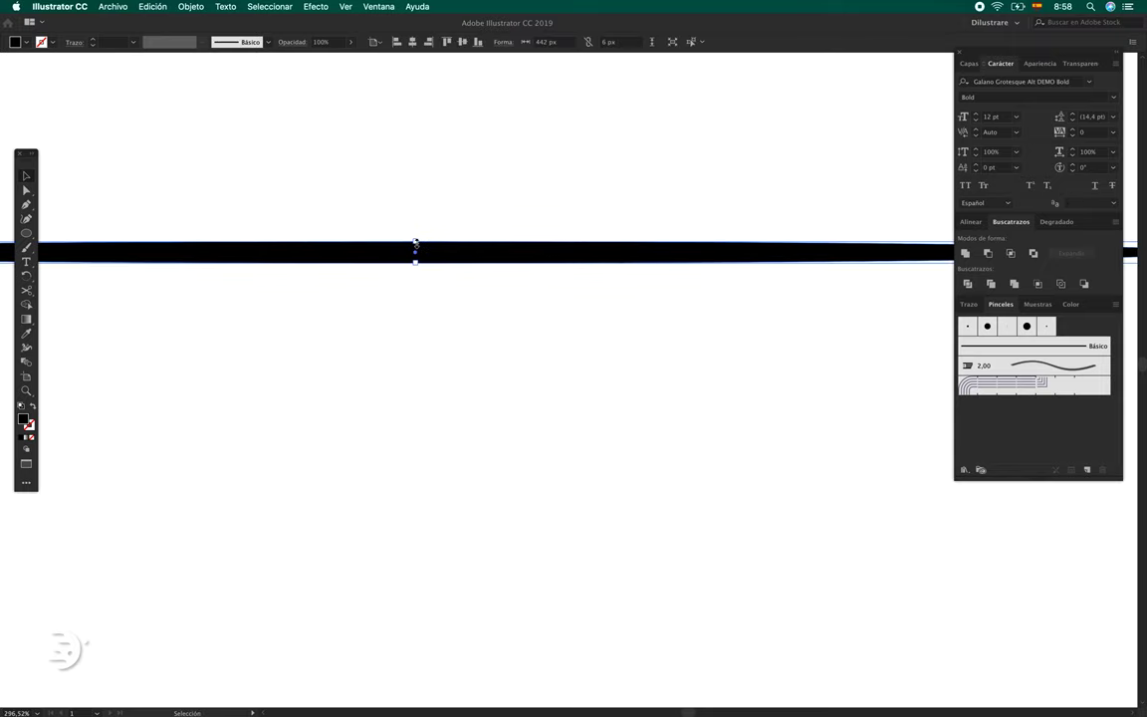
Step: Turn off Snap to Pixel and flatten the ellipse to about 2.455 px tall
left_click(345, 6)
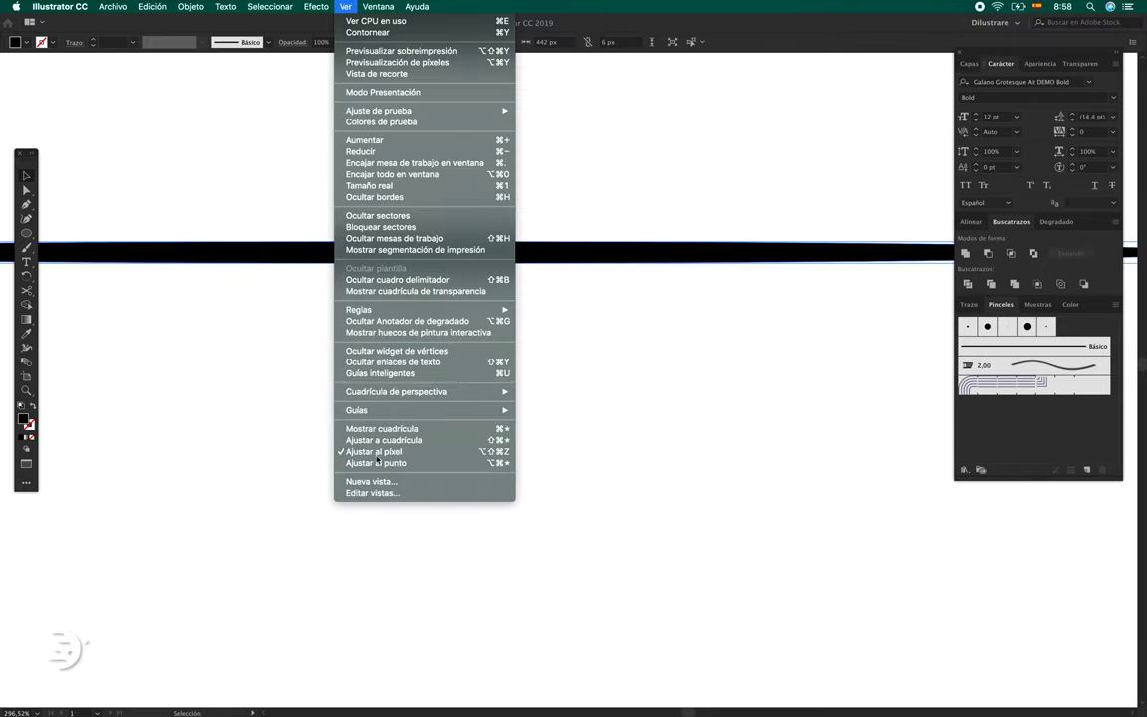
left_click(364, 457)
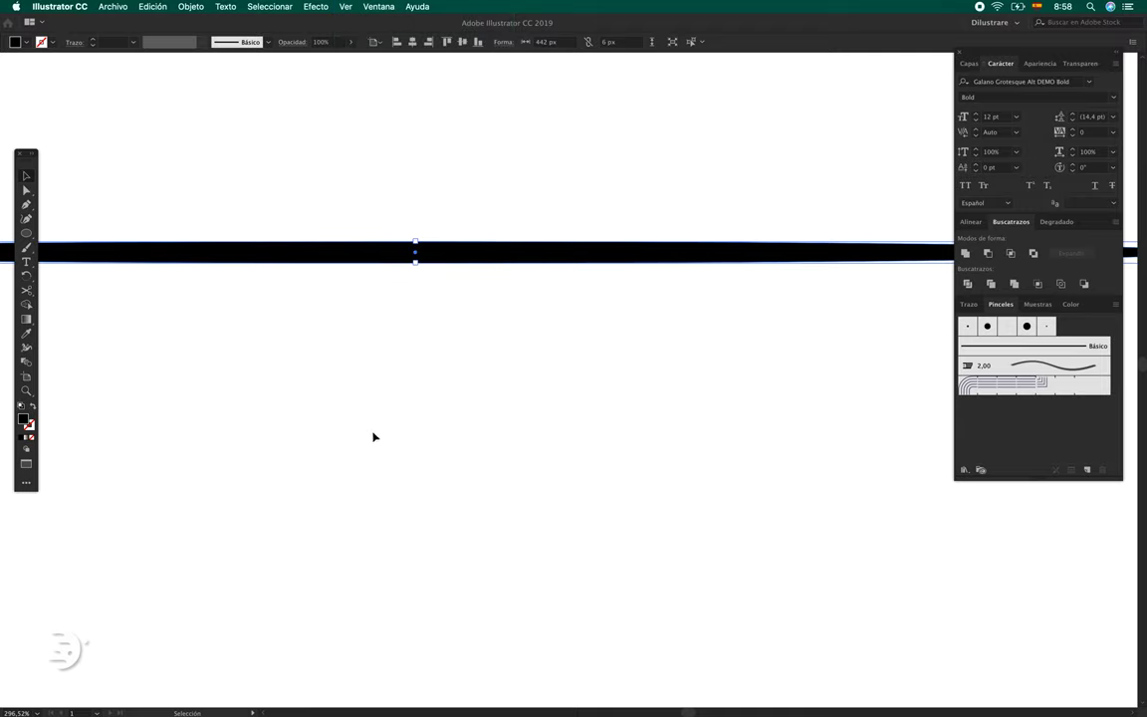
scroll(425, 239, "up", 1)
left_click_drag(438, 245, 439, 255)
scroll(452, 240, "up", 2)
scroll(452, 234, "down", 3)
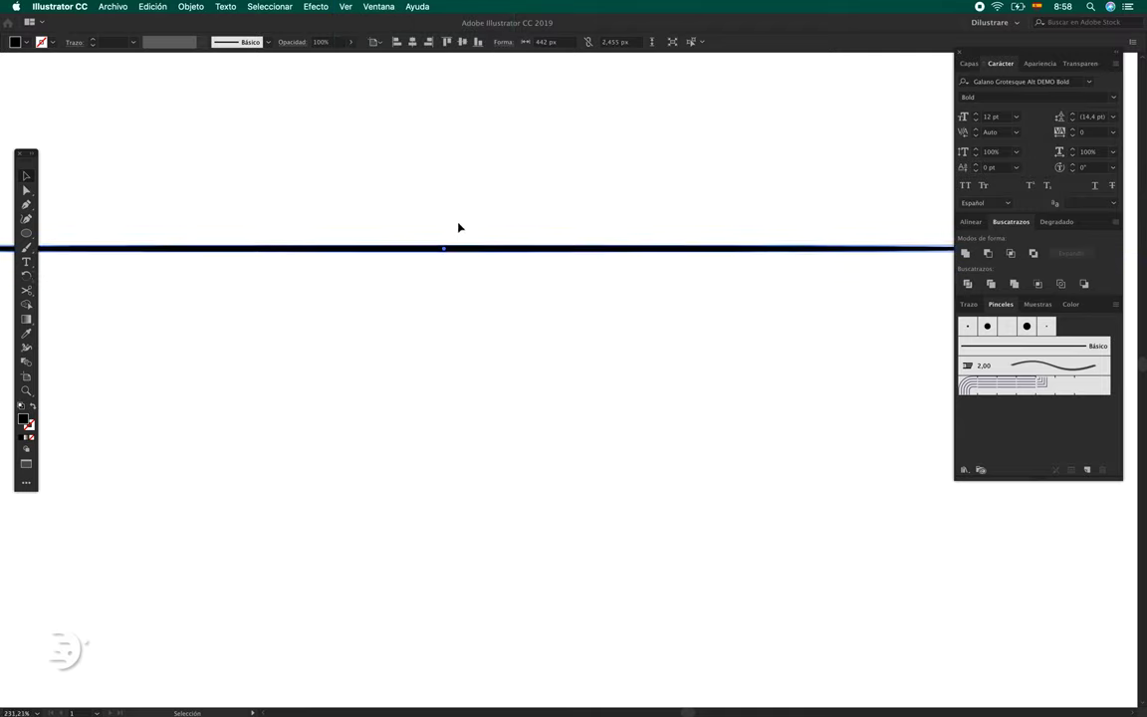
scroll(457, 225, "down", 2)
left_click(459, 215)
scroll(460, 214, "down", 2)
Step: Convert the anchors at both ends of the thin ellipse to sharp corners
left_click_drag(458, 213, 438, 225)
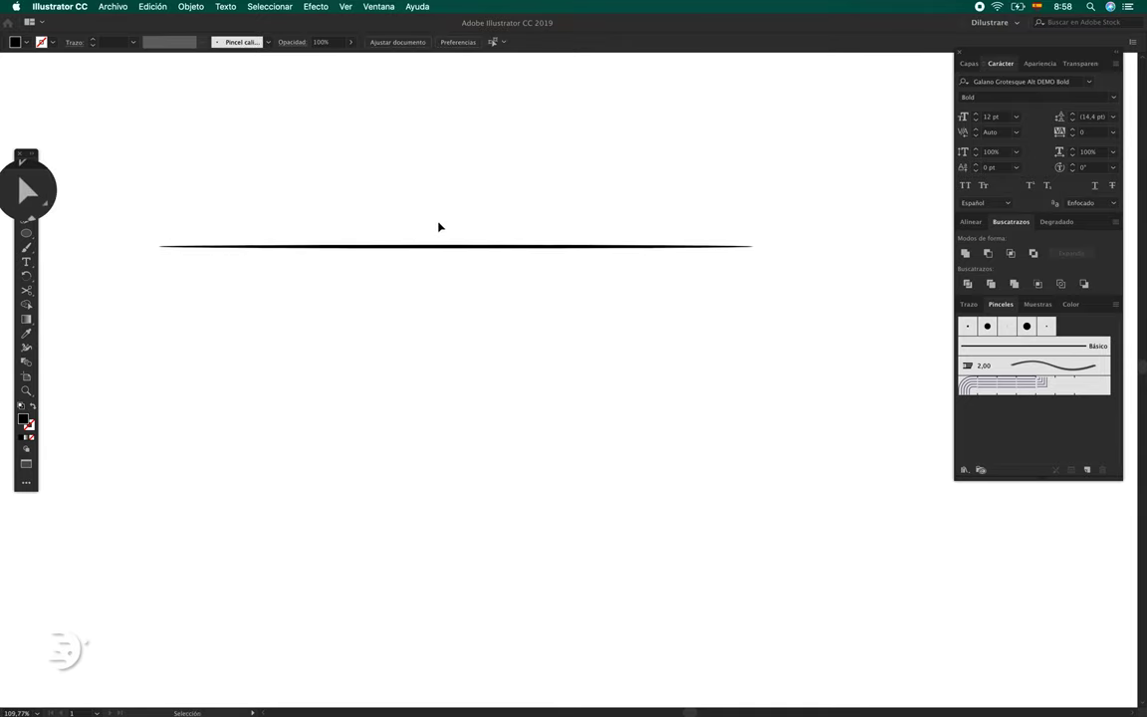
left_click(26, 192)
left_click_drag(177, 270, 175, 270)
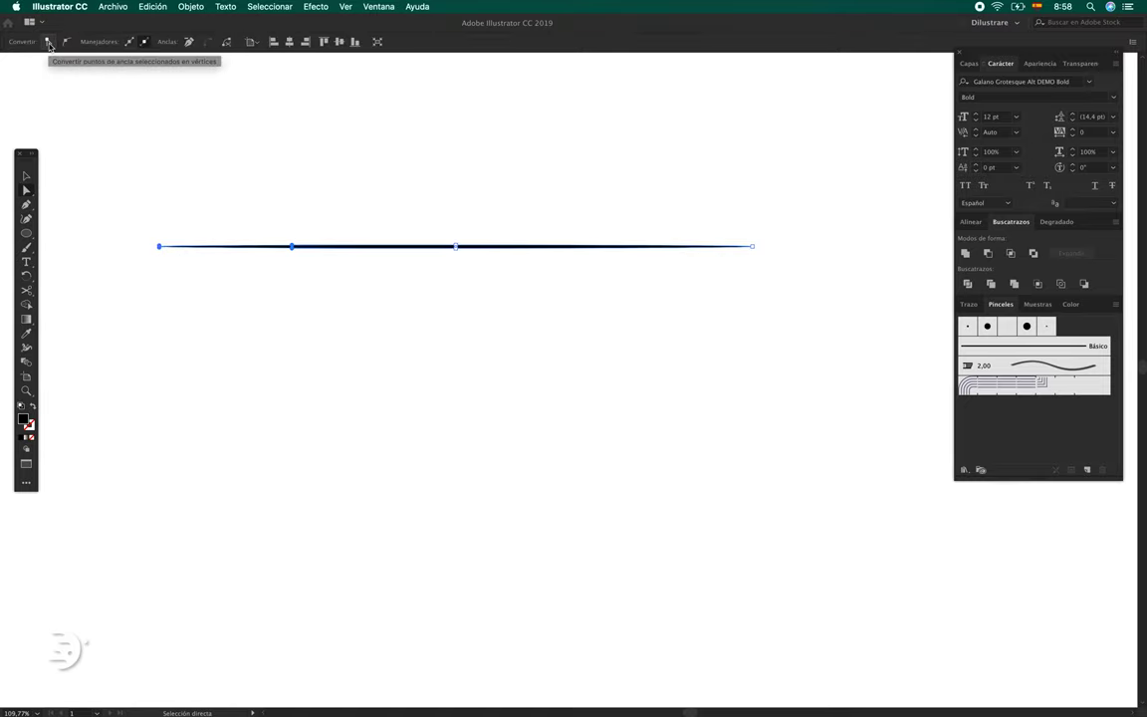
left_click(48, 44)
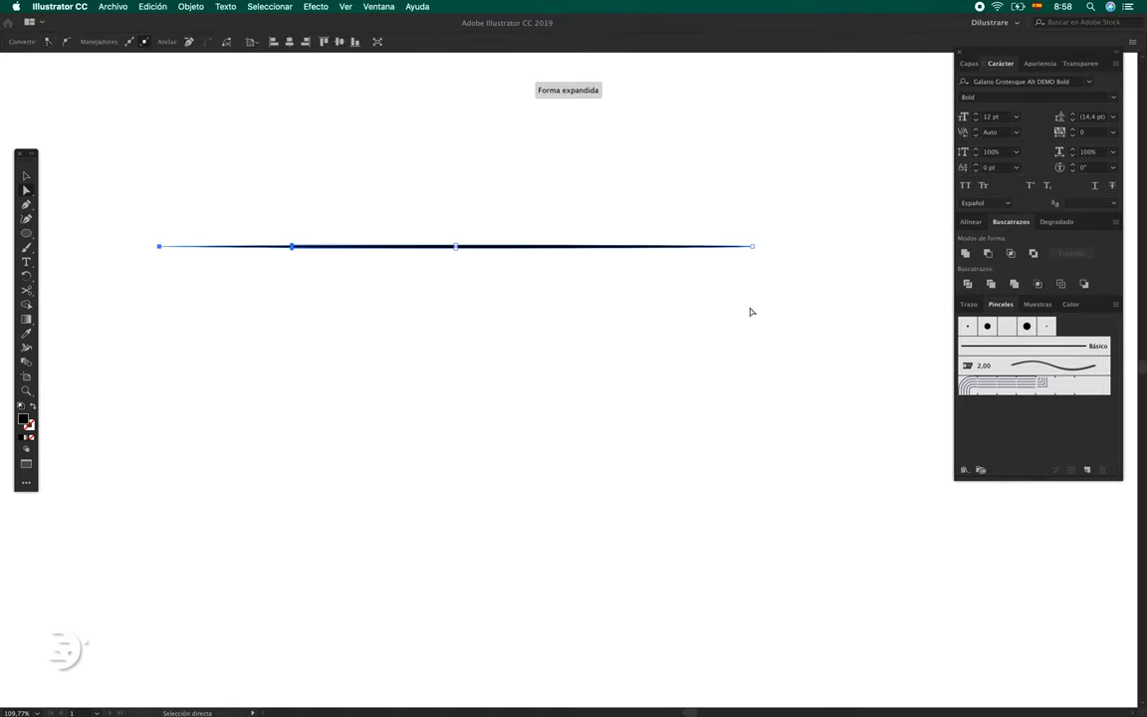
left_click_drag(751, 311, 695, 239)
left_click(50, 43)
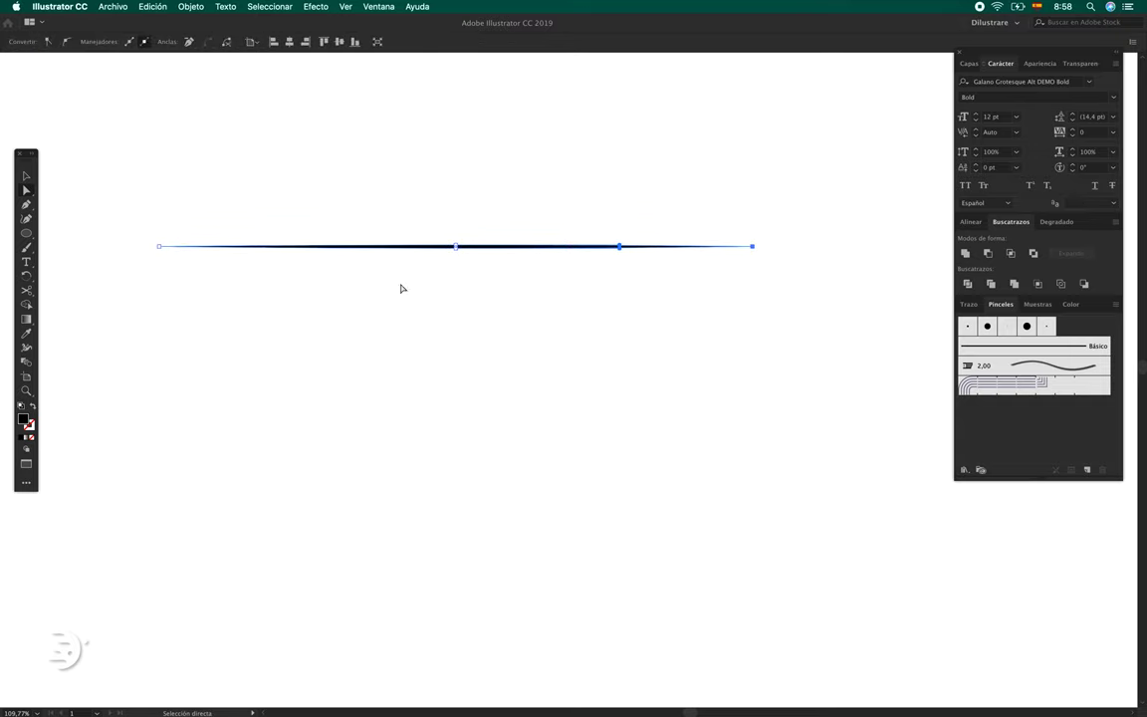
left_click(554, 318)
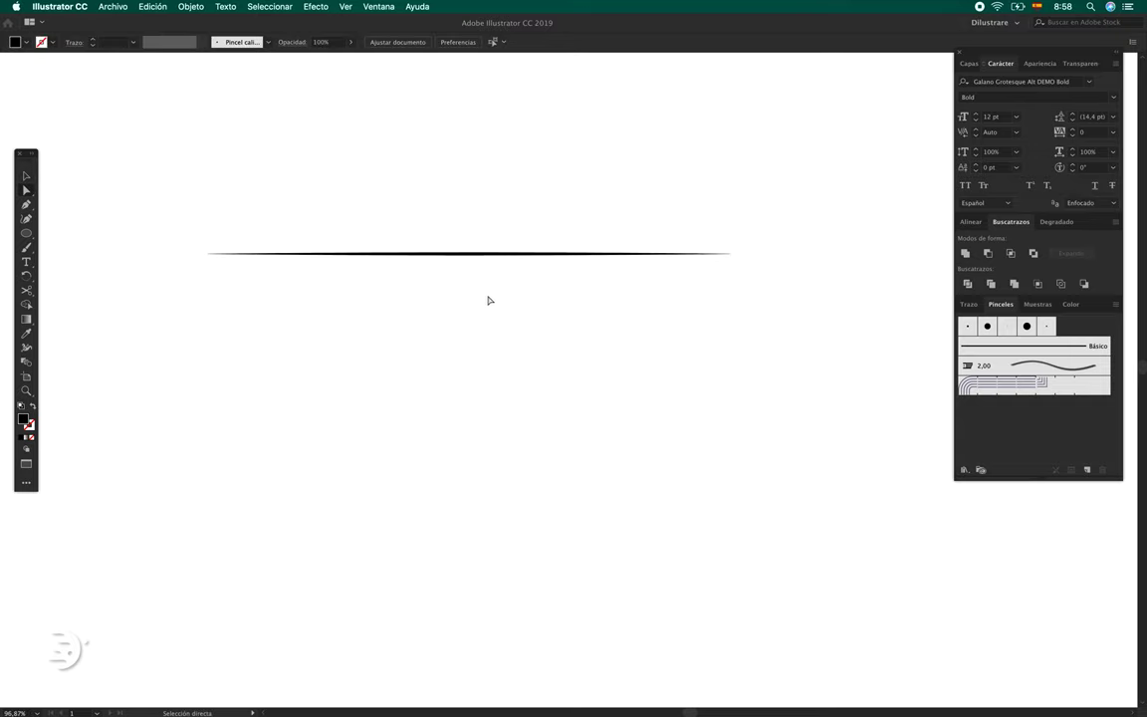
Step: Reshape the taper by moving the middle anchor and lengthening the left handle
scroll(464, 286, "up", 2)
left_click(507, 256)
scroll(498, 259, "up", 2)
left_click_drag(286, 256, 289, 236)
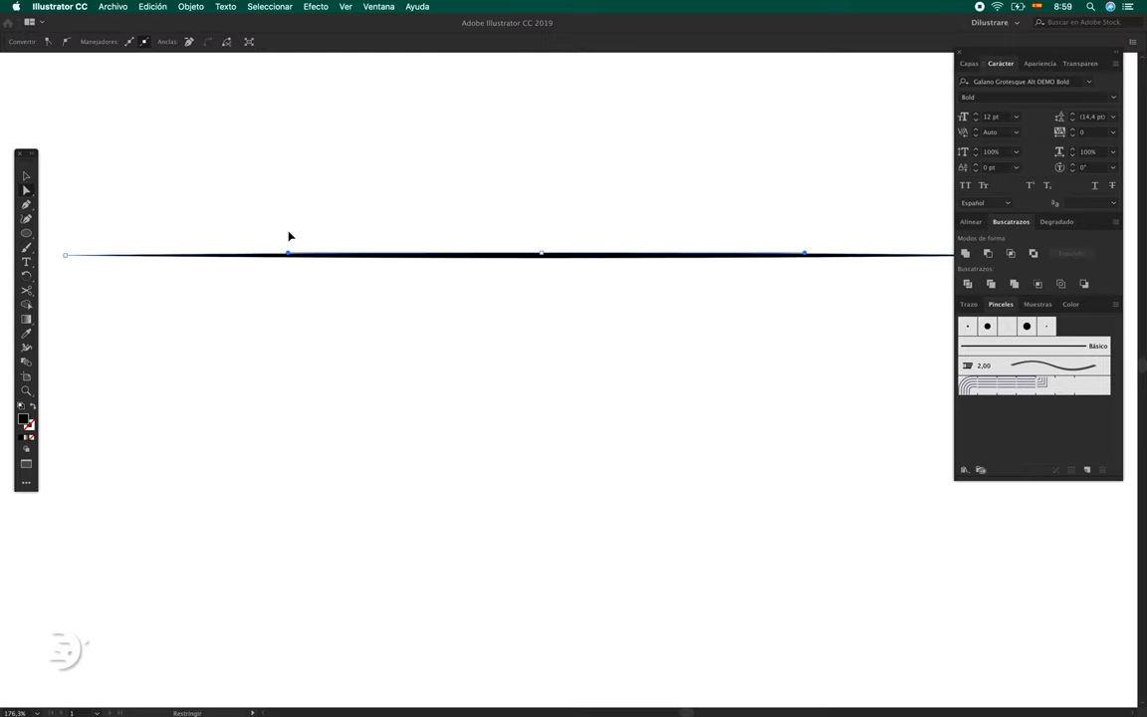
left_click_drag(380, 260, 477, 261)
left_click(72, 261)
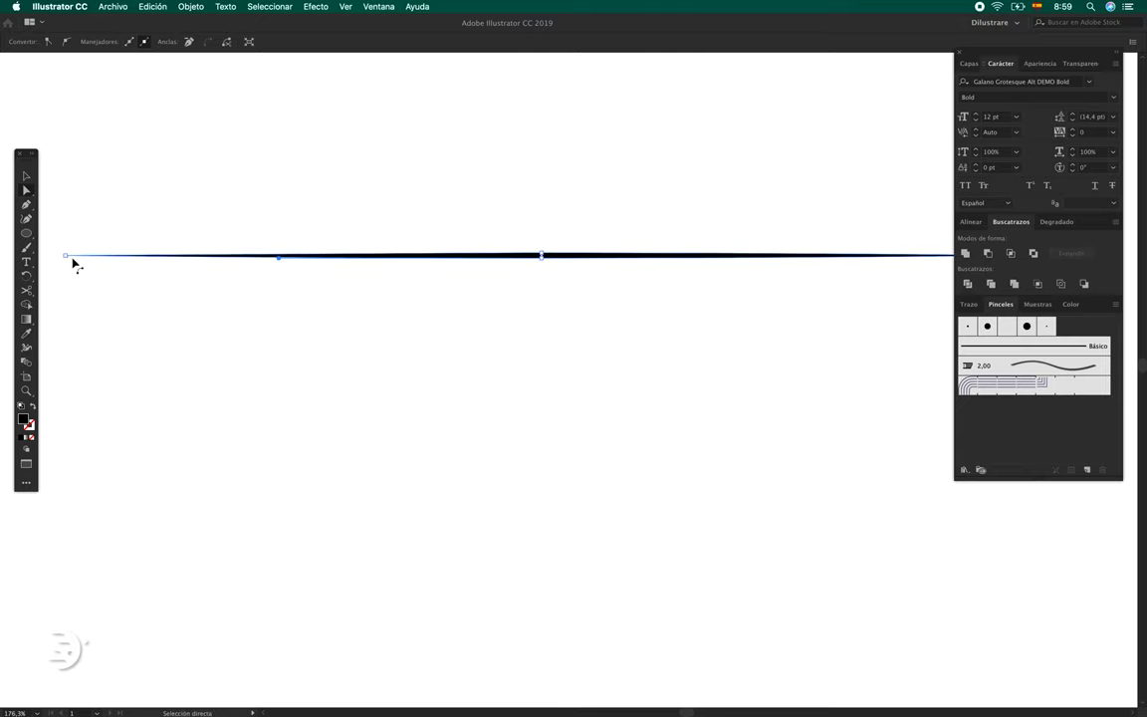
left_click(66, 256)
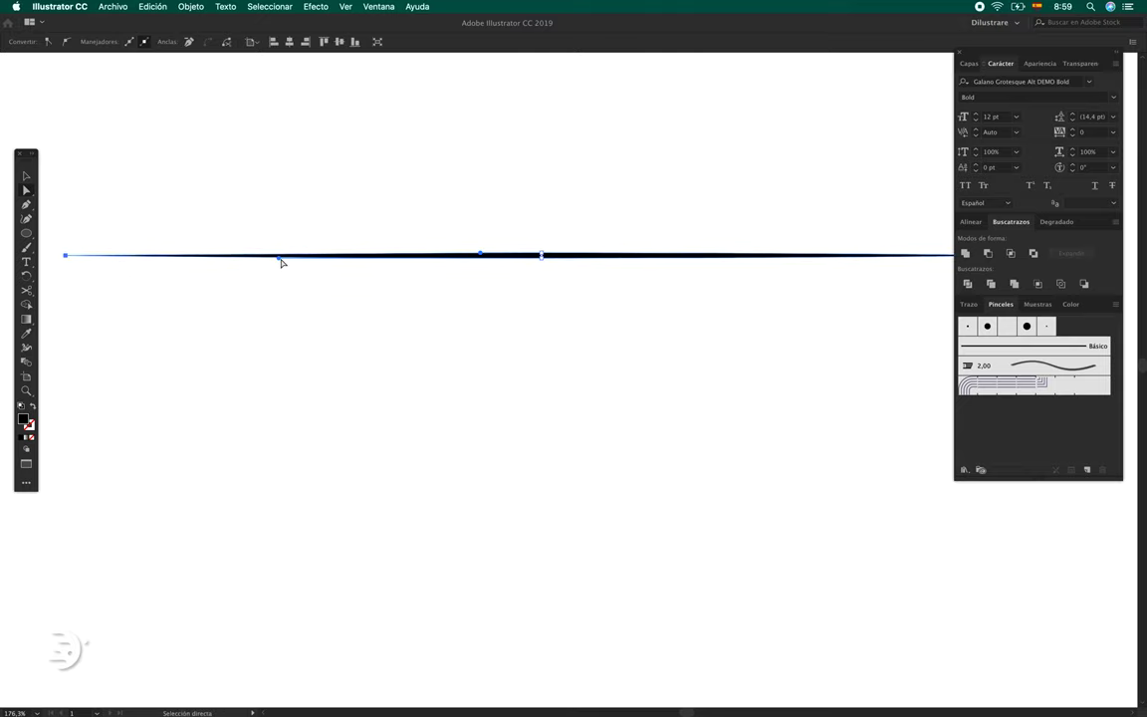
left_click_drag(281, 262, 314, 266)
left_click_drag(481, 261, 367, 261)
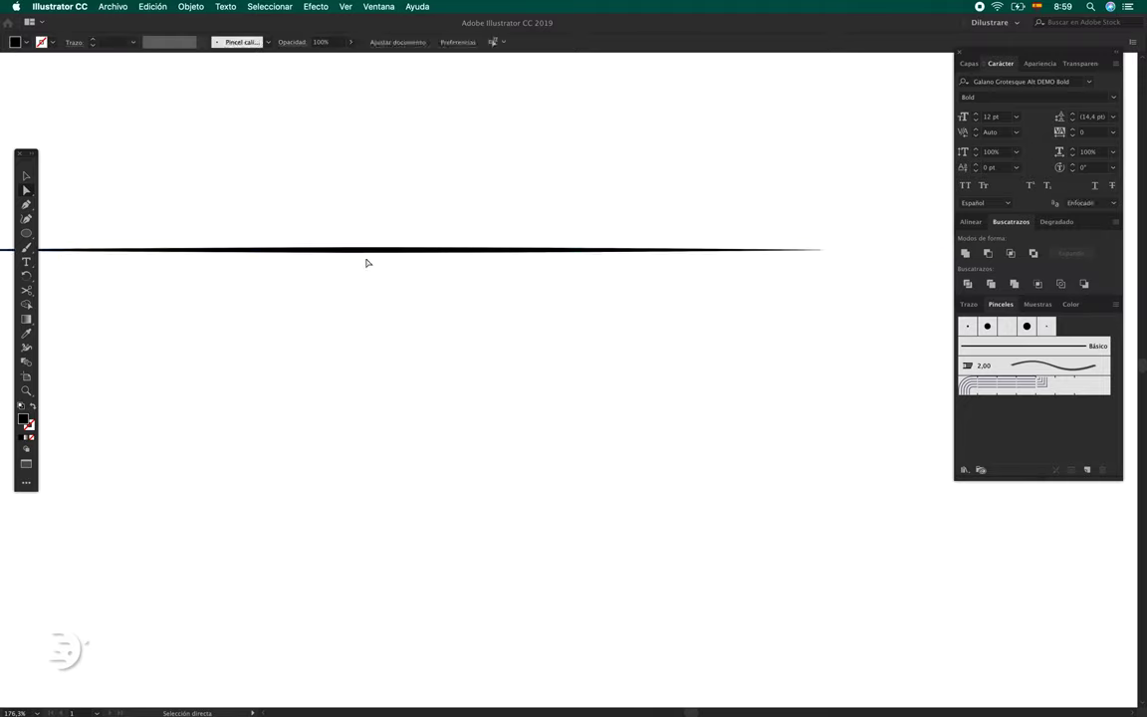
scroll(417, 260, "up", 2)
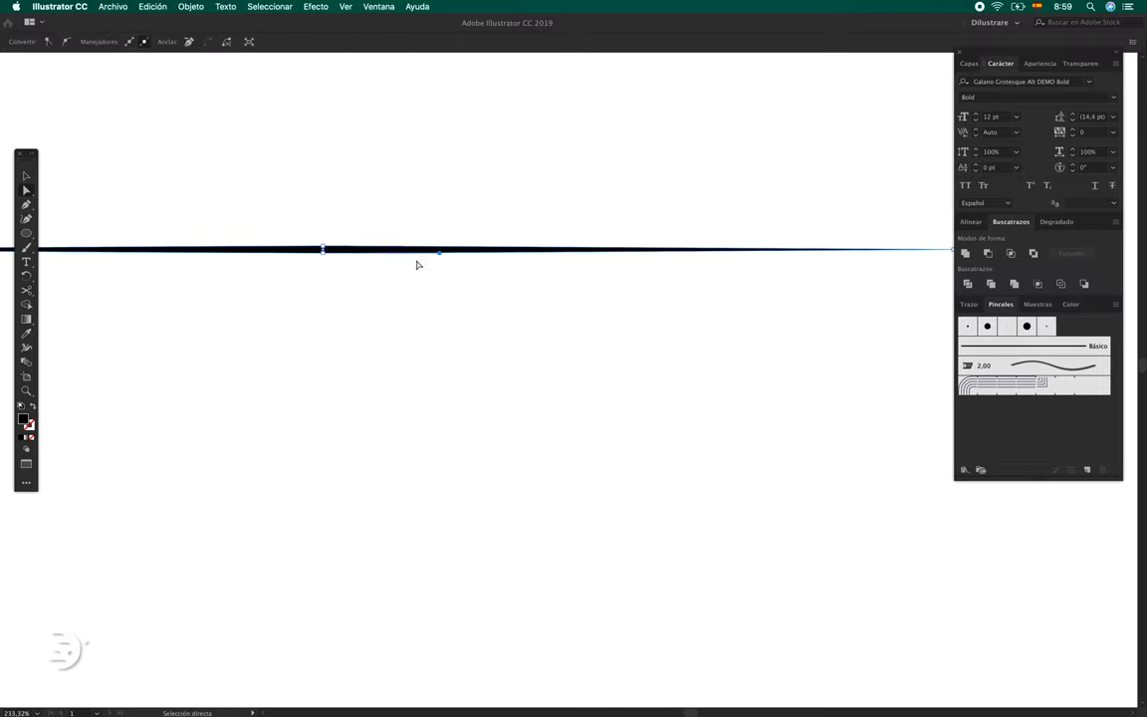
scroll(417, 301, "down", 5)
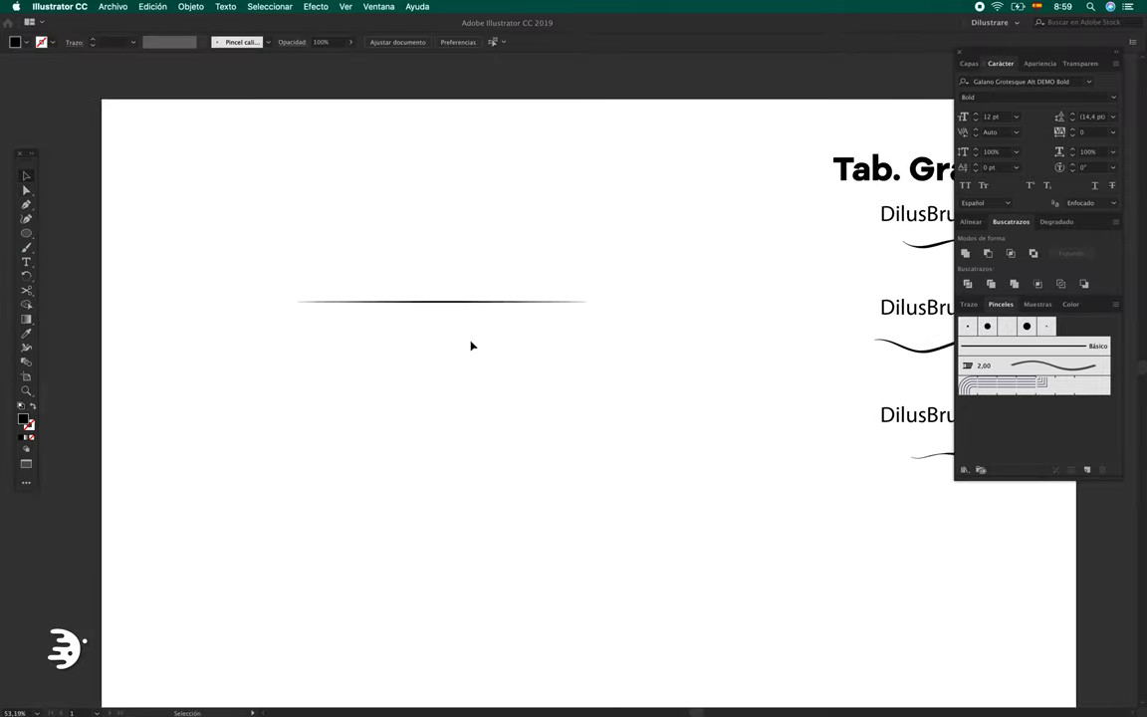
scroll(464, 327, "up", 3)
Step: Turn on Smart Guides and draw a circle about 143.878 px centred on the line
left_click(26, 233)
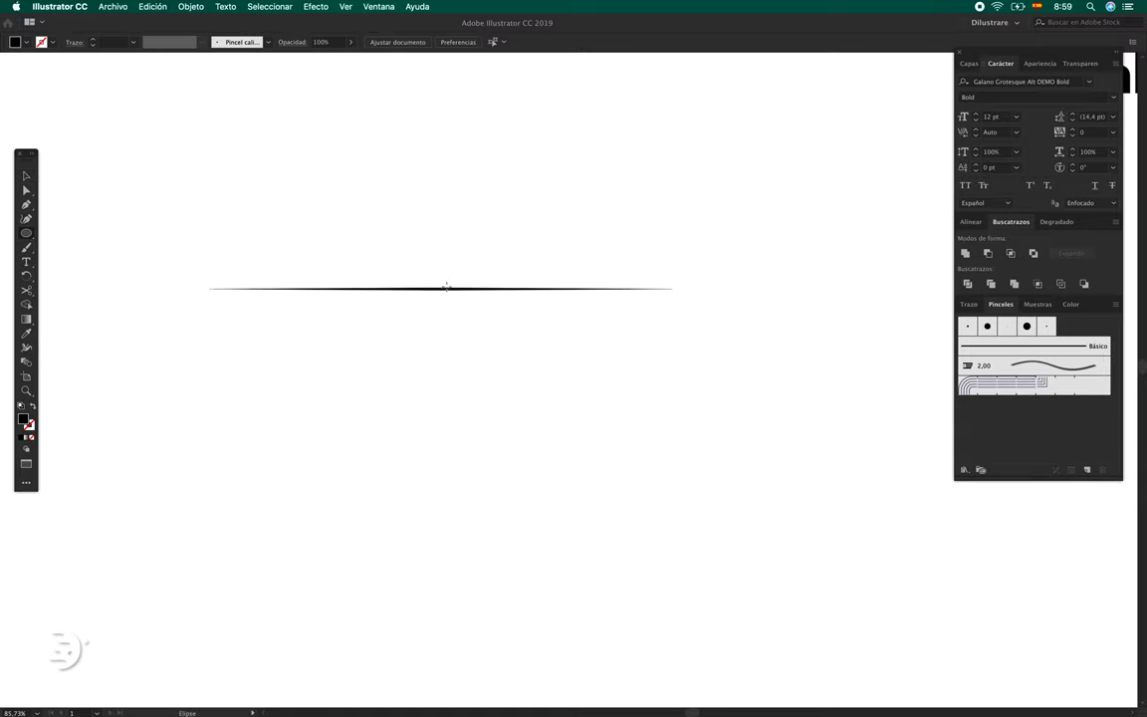
scroll(445, 289, "up", 1)
scroll(456, 279, "up", 2)
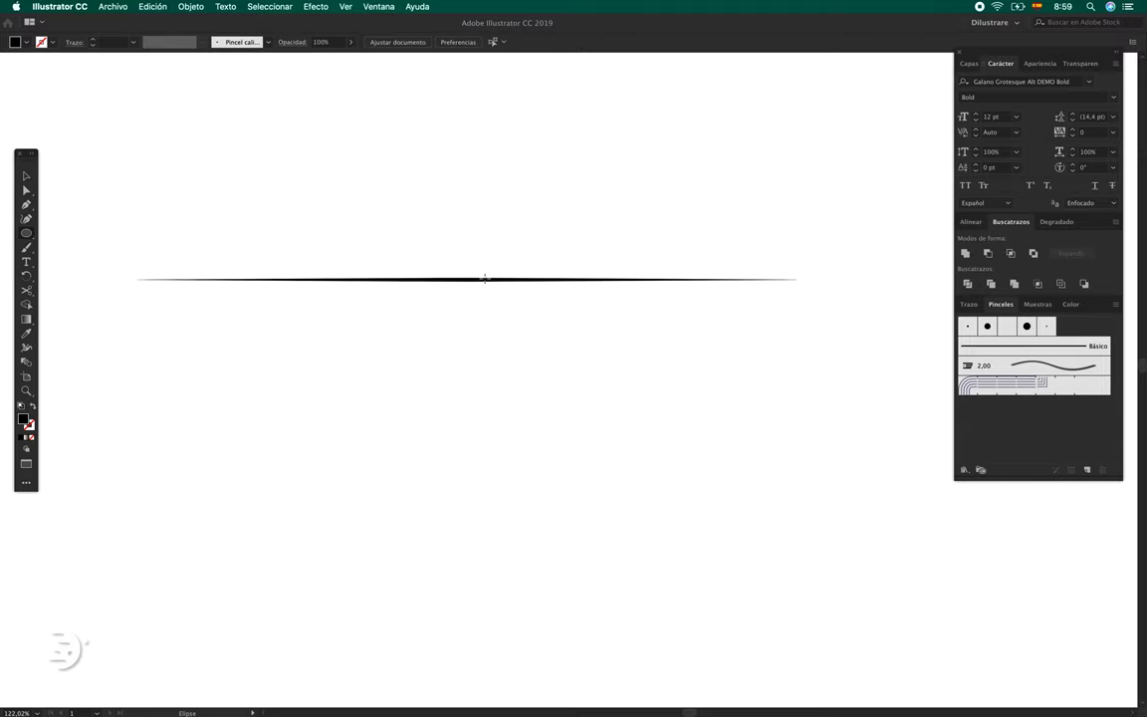
scroll(485, 279, "left", 1)
scroll(488, 284, "left", 1)
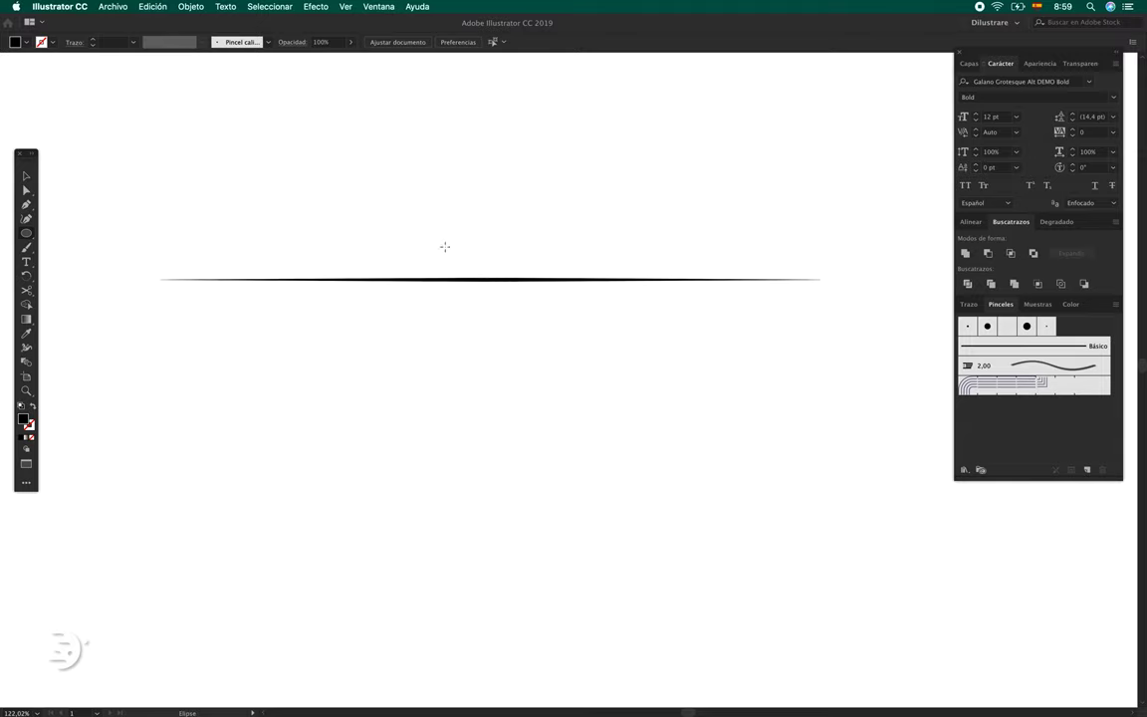
left_click(345, 7)
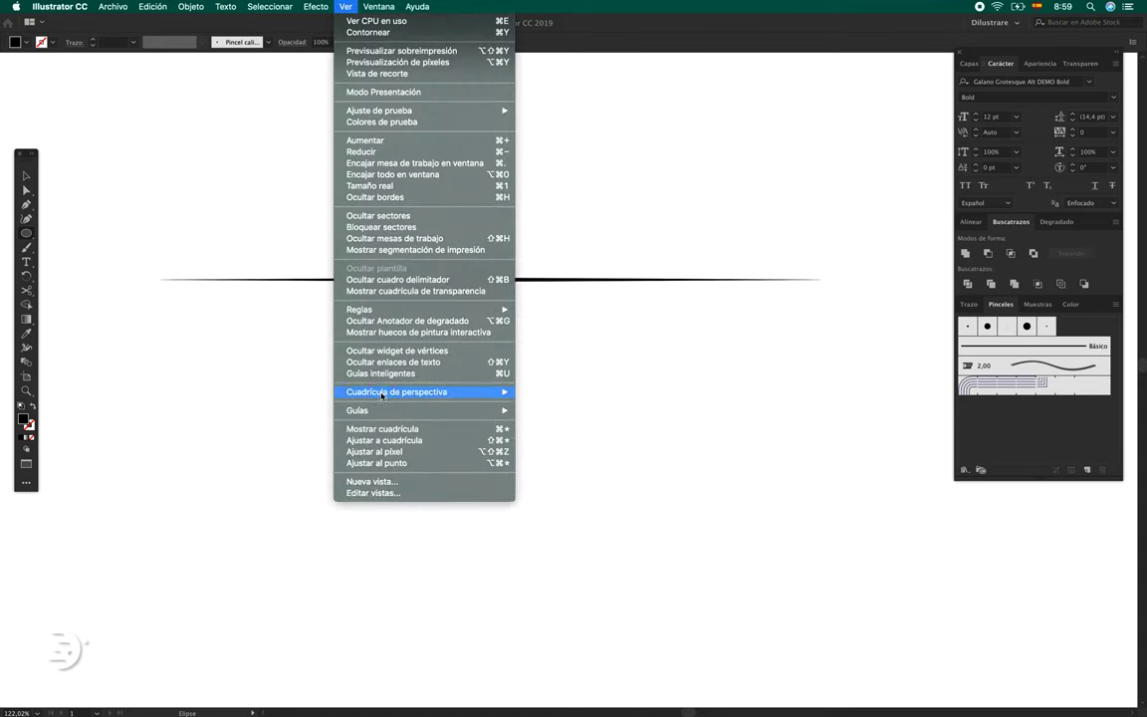
left_click(383, 373)
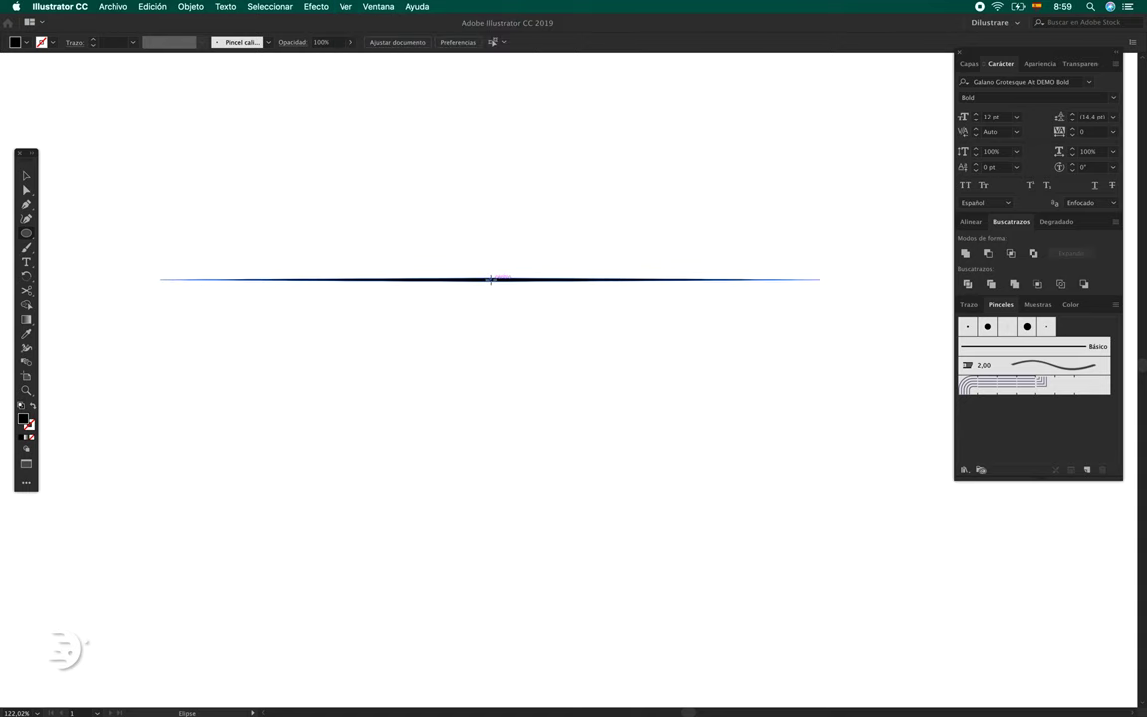
scroll(492, 282, "up", 2)
scroll(490, 280, "up", 2)
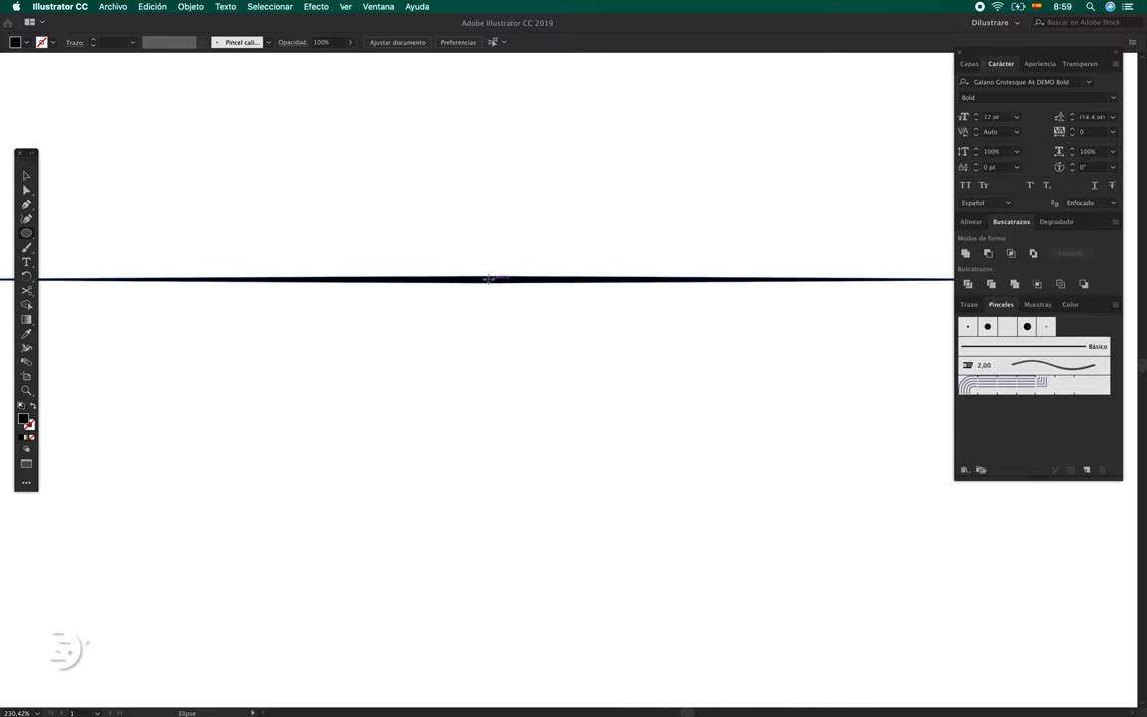
left_click_drag(488, 280, 665, 479)
Step: Stretch the circle sideways into a wide ellipse
key("v")
key("super+0")
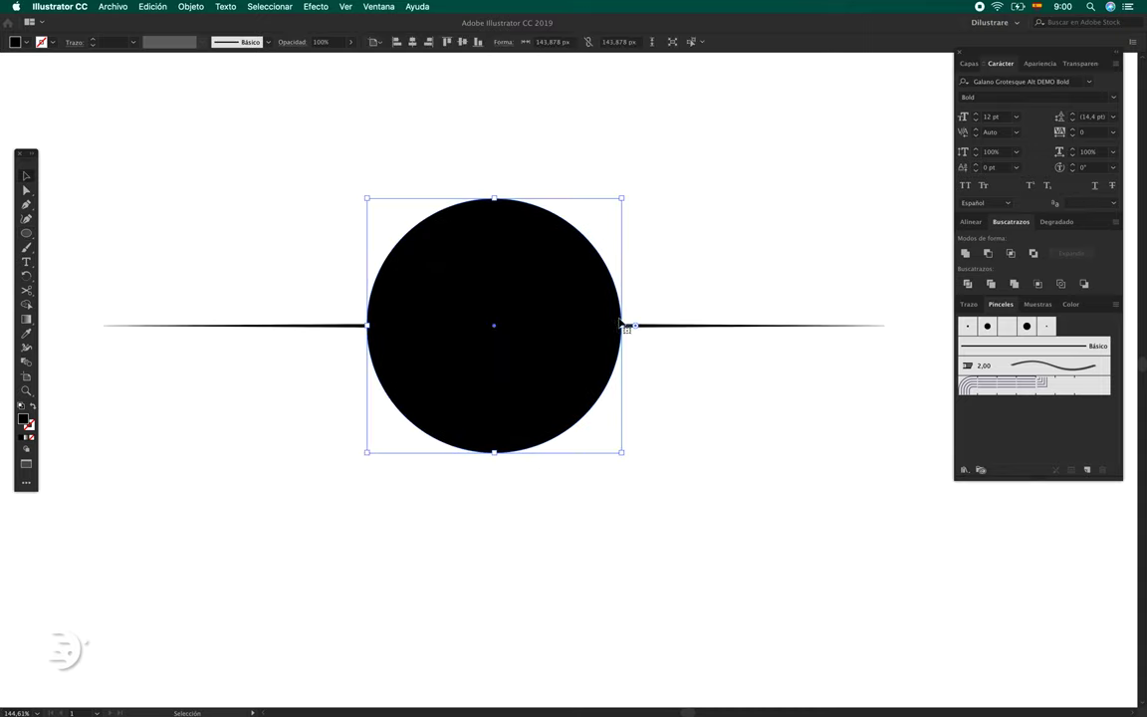
left_click_drag(621, 325, 775, 328)
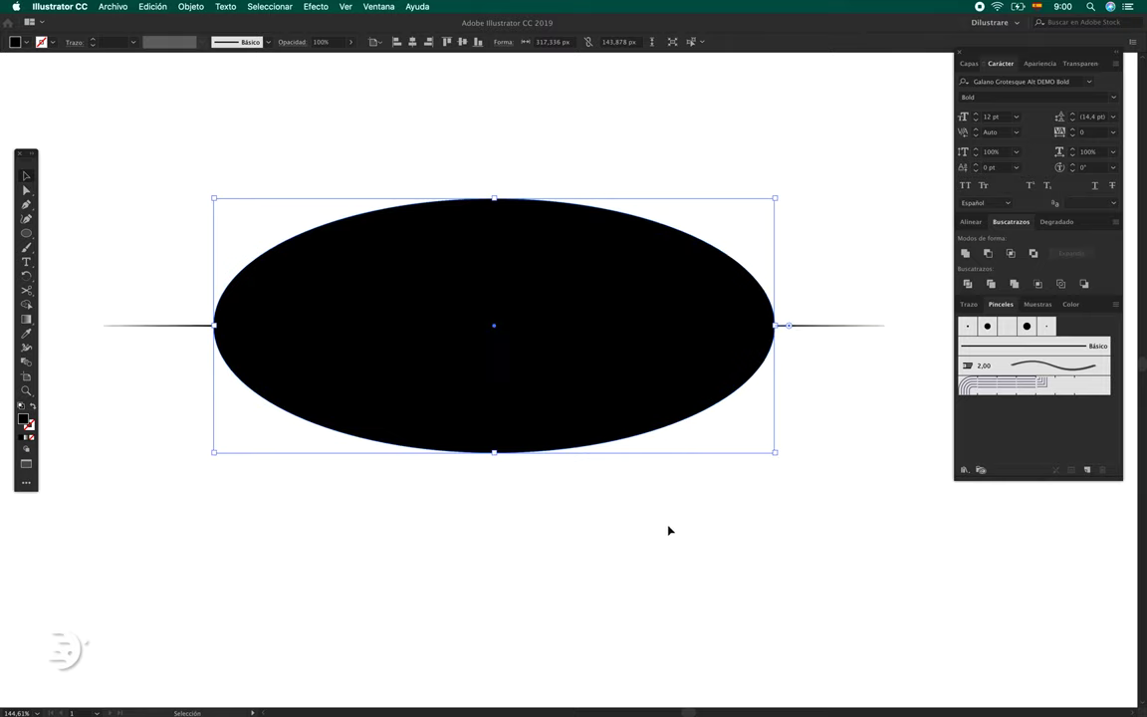
left_click(668, 529)
left_click(491, 261)
Step: Convert the ellipse's left and right anchors to sharp corners, forming a lens
left_click(27, 190)
left_click(211, 325)
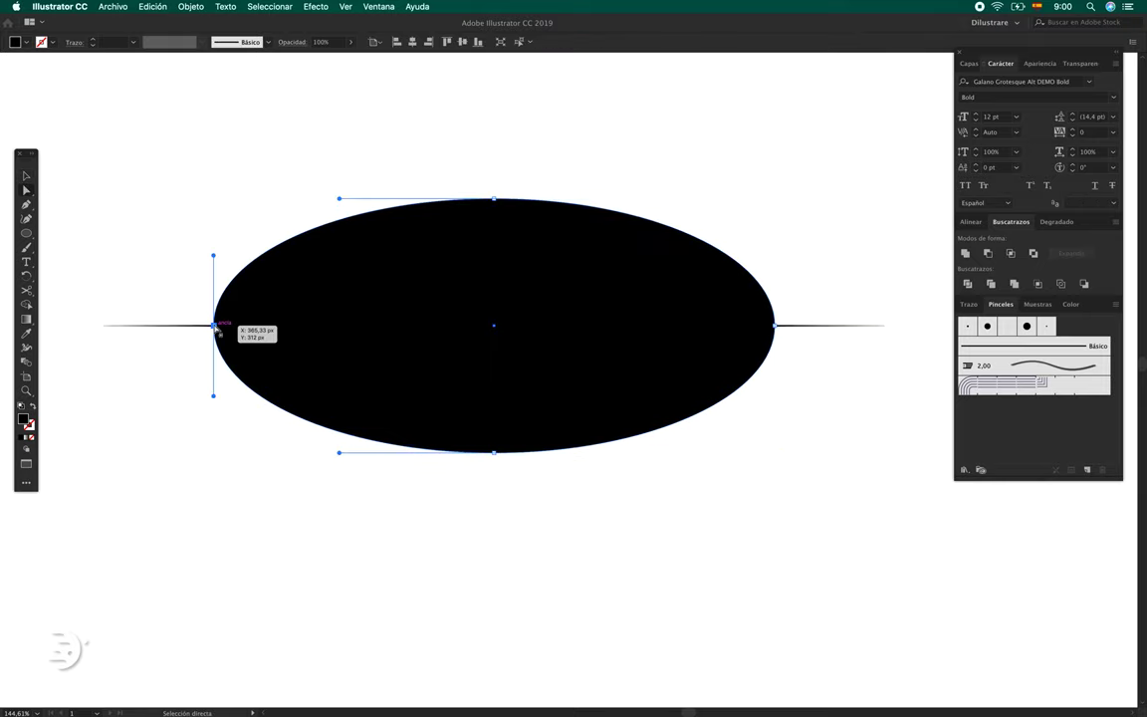
left_click(48, 43)
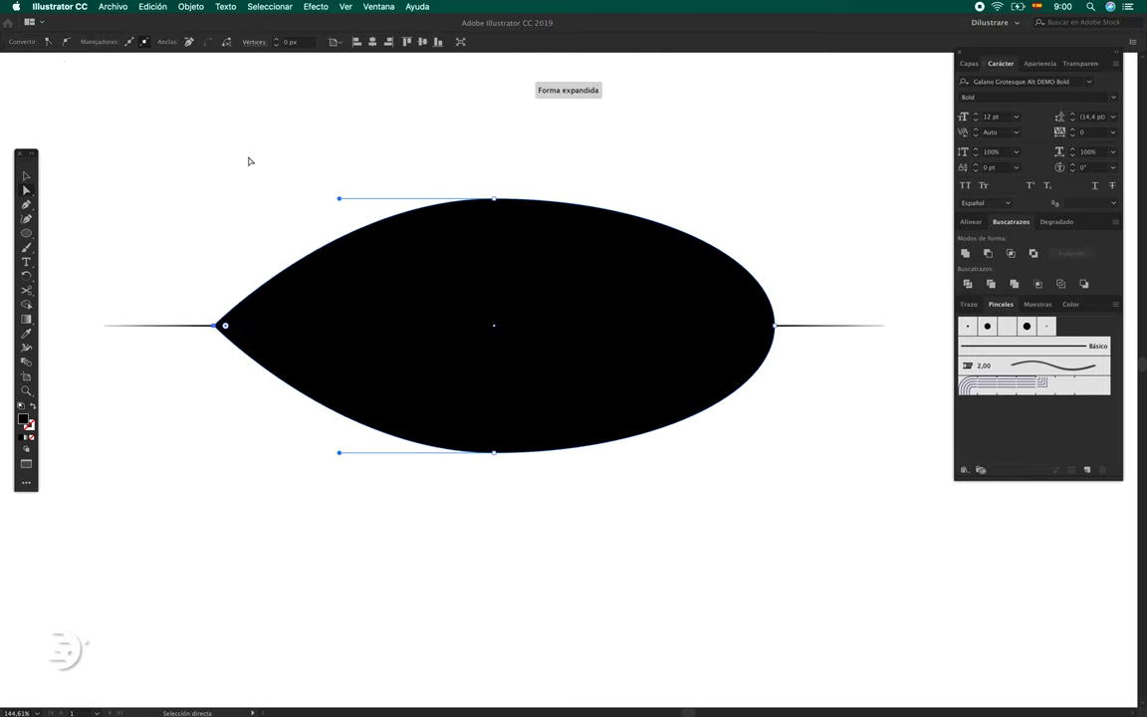
left_click(775, 326)
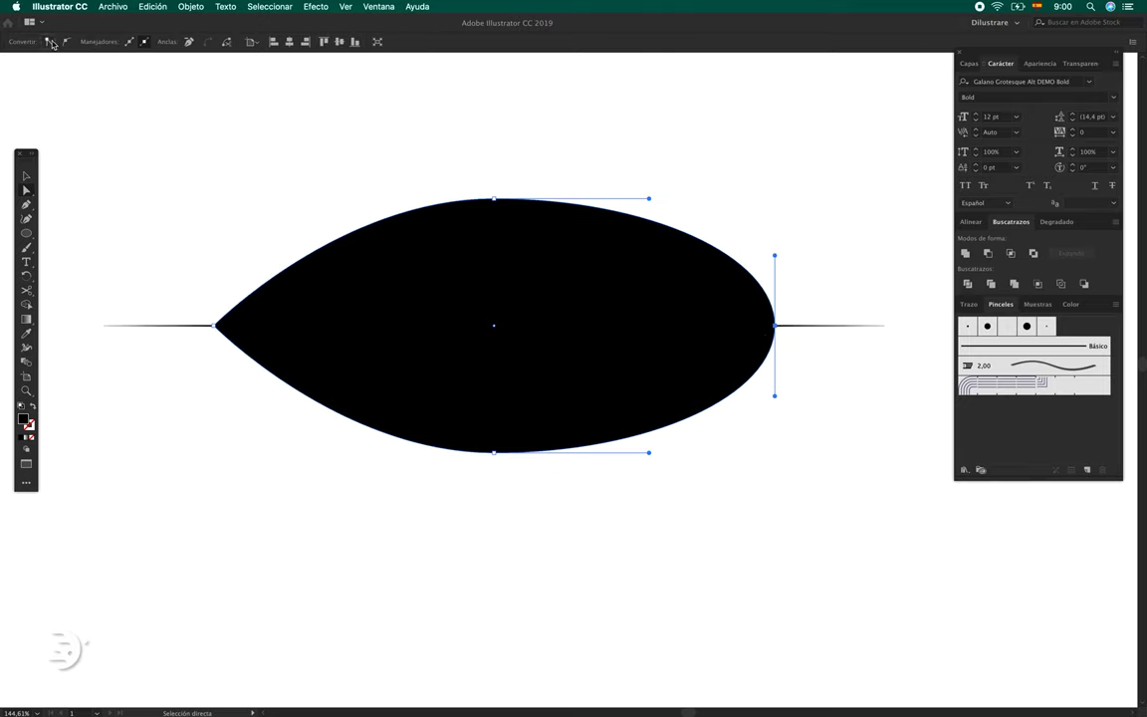
left_click(52, 42)
left_click(575, 523)
Step: Flatten the lens into a sliver about 317 px wide and 2.45 px tall
key("v")
left_click(495, 199)
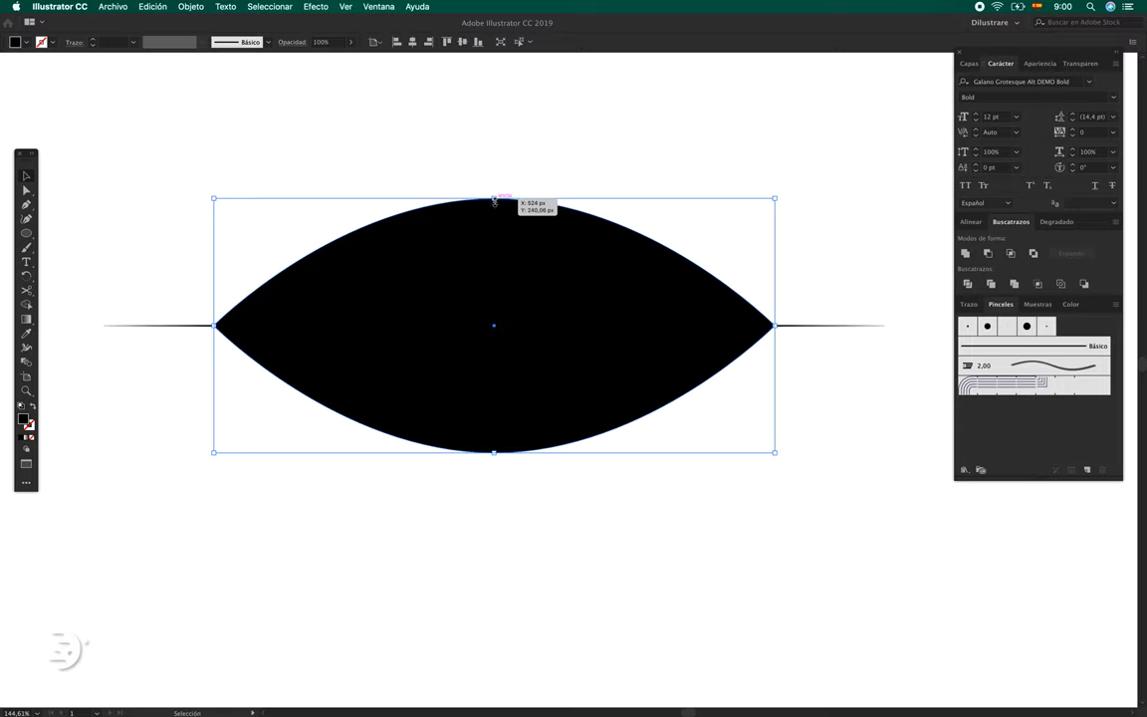
mouse_move(495, 198)
left_mouse_down()
mouse_move(495, 316)
mouse_move(510, 304)
mouse_move(519, 326)
left_mouse_up()
left_click(519, 508)
scroll(488, 345, "up", 5)
left_click(518, 310)
scroll(518, 308, "up", 3)
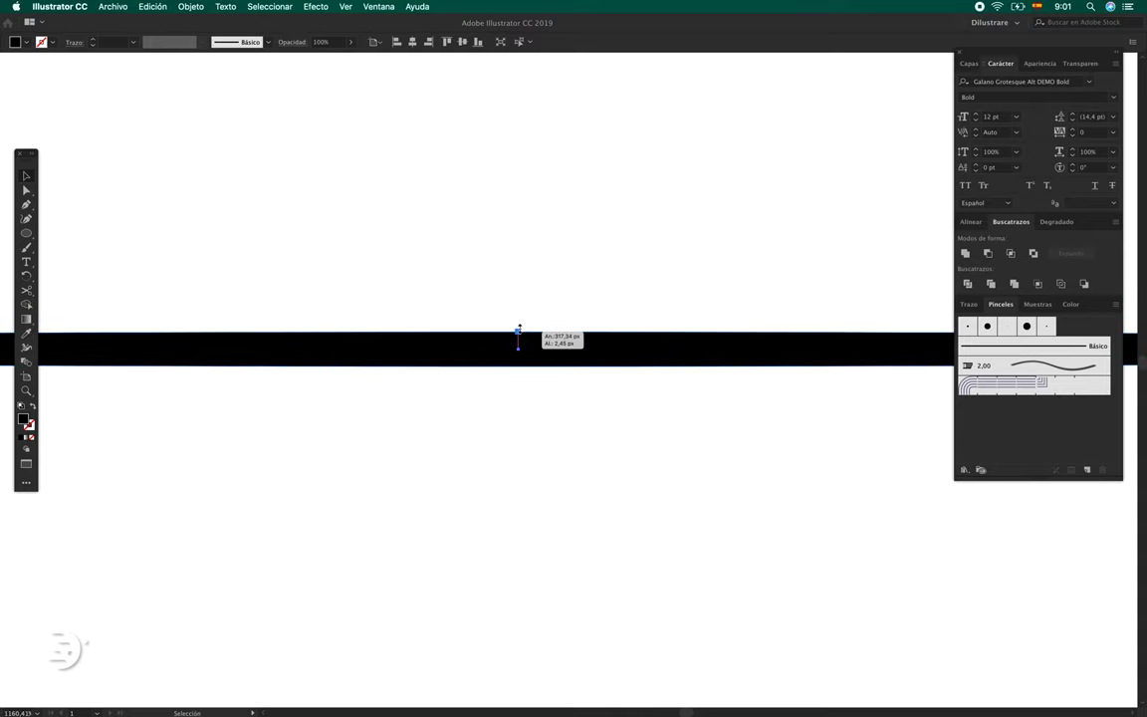
scroll(518, 326, "down", 5)
scroll(560, 317, "down", 3)
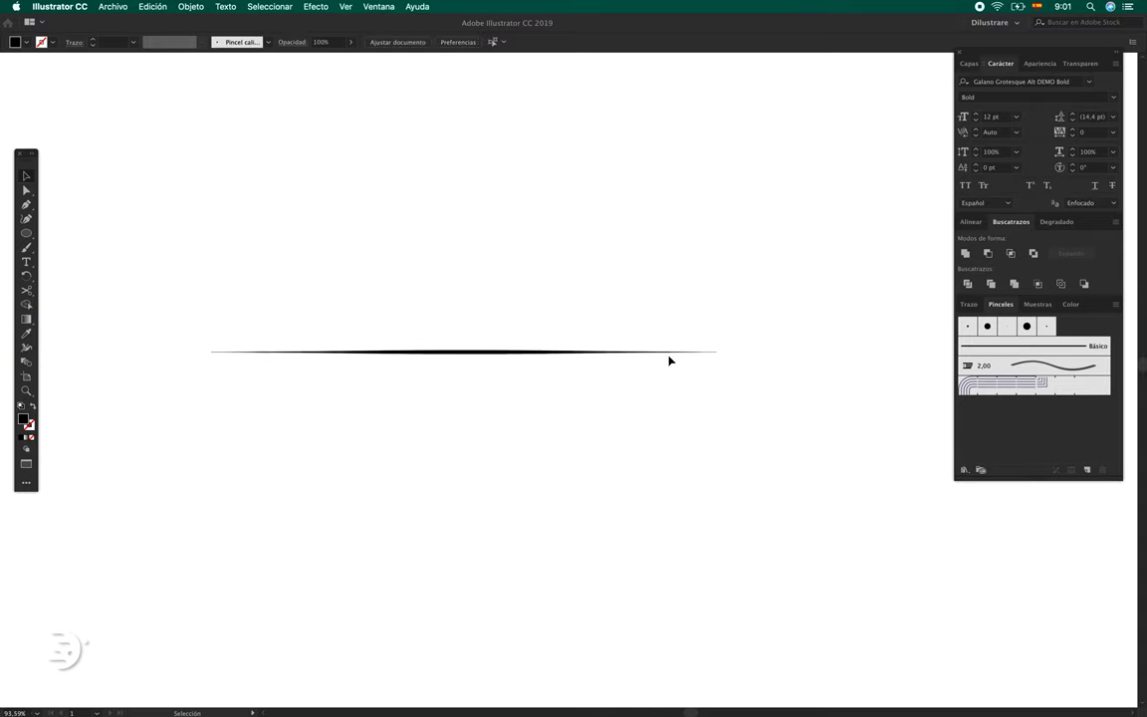
left_click(684, 373)
left_click(694, 351)
scroll(425, 335, "up", 3)
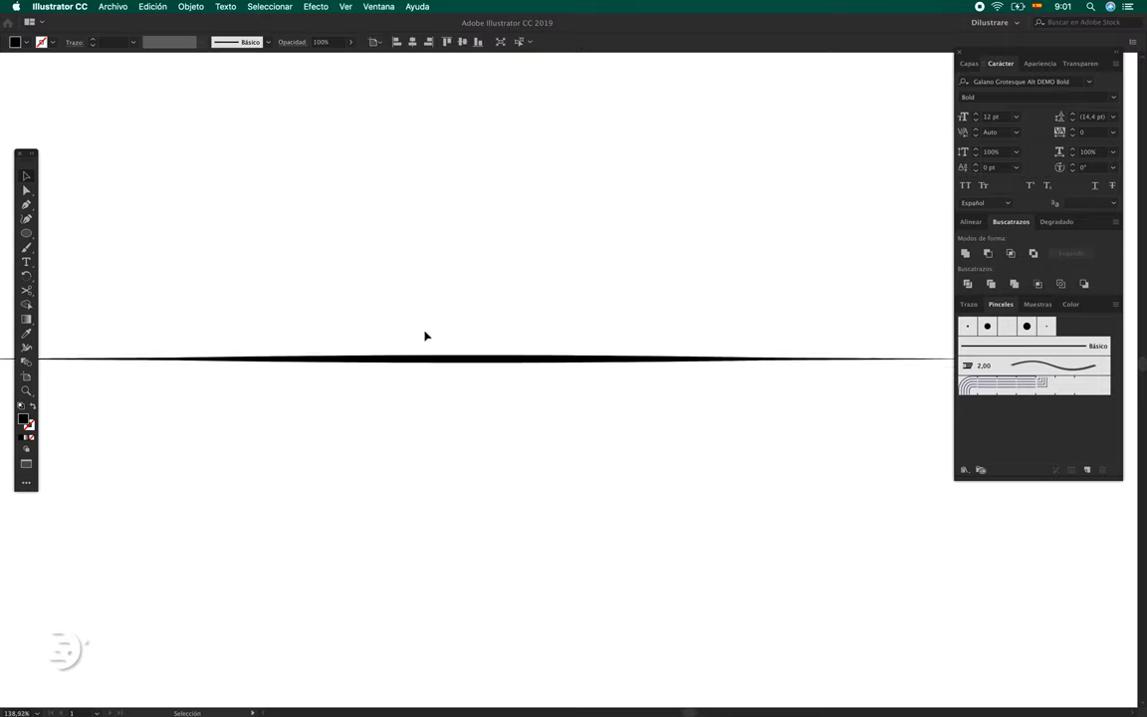
scroll(499, 350, "up", 3)
scroll(475, 345, "up", 3)
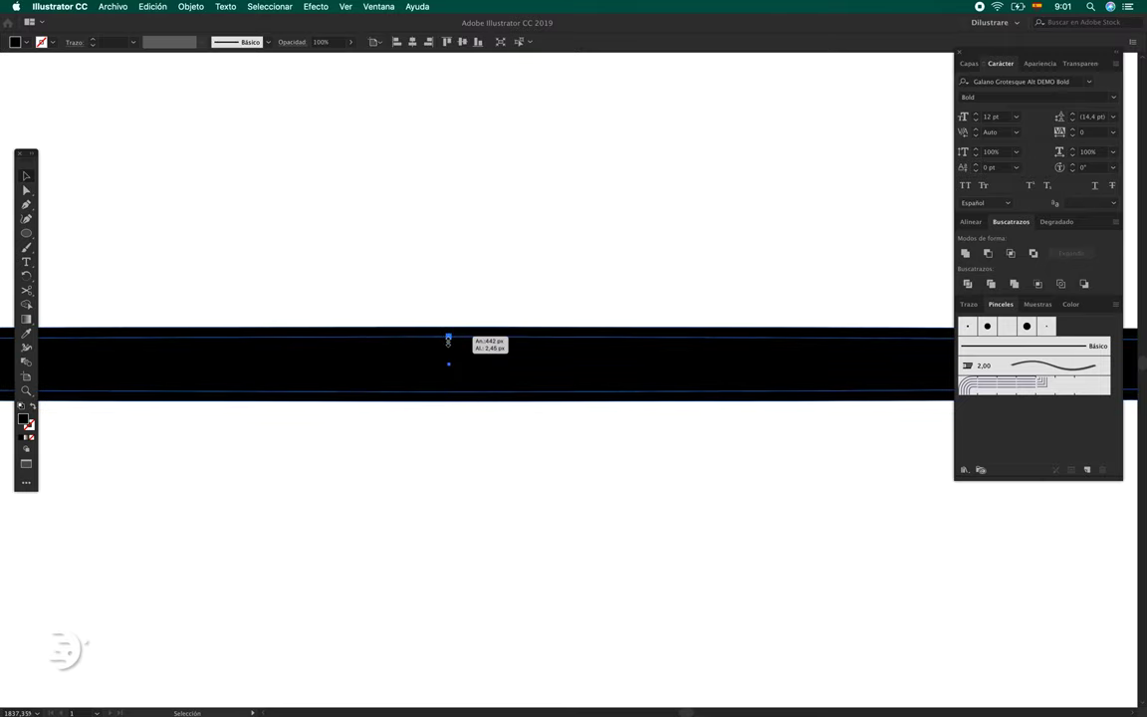
scroll(448, 336, "up", 1)
left_click(461, 294)
scroll(474, 456, "down", 5)
scroll(488, 463, "down", 3)
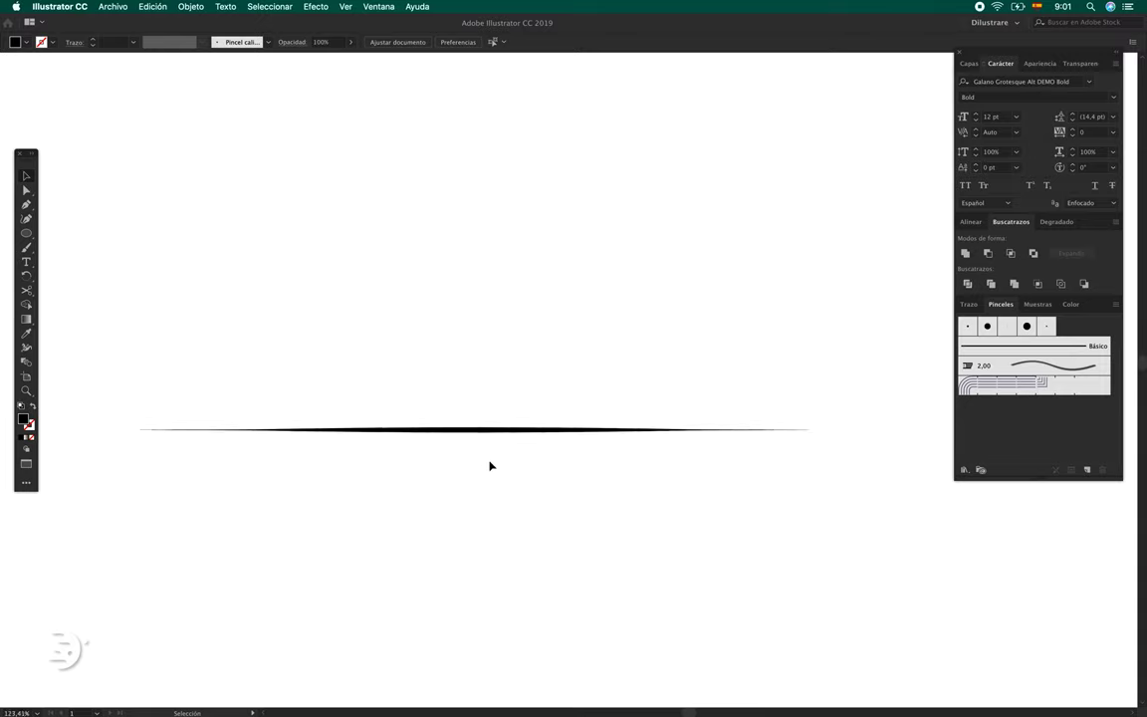
scroll(491, 465, "down", 1)
scroll(493, 471, "down", 2)
scroll(493, 471, "down", 1)
scroll(412, 363, "down", 2)
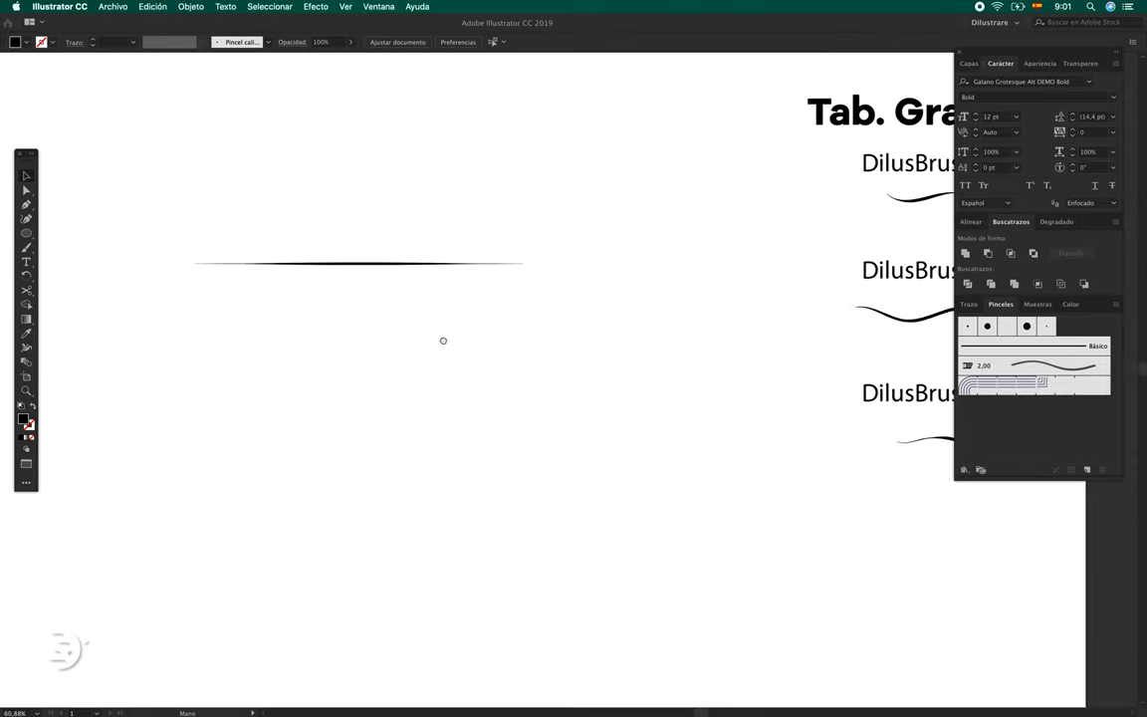
scroll(597, 298, "right", 2)
scroll(338, 294, "left", 2)
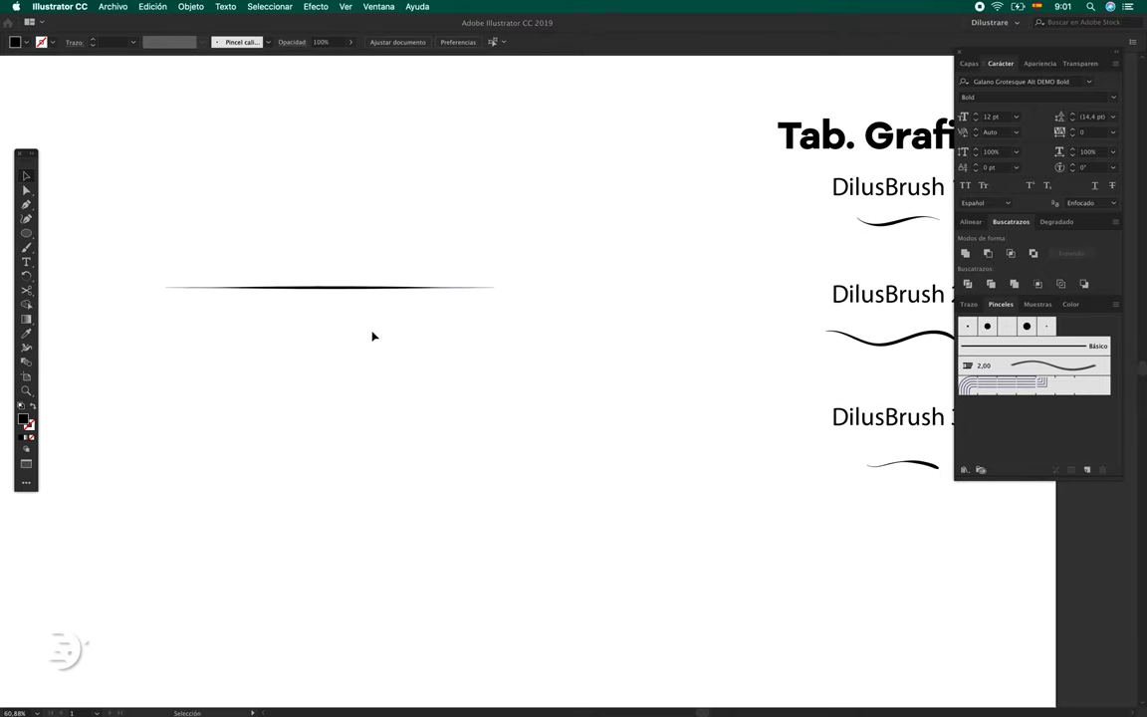
left_click(326, 288)
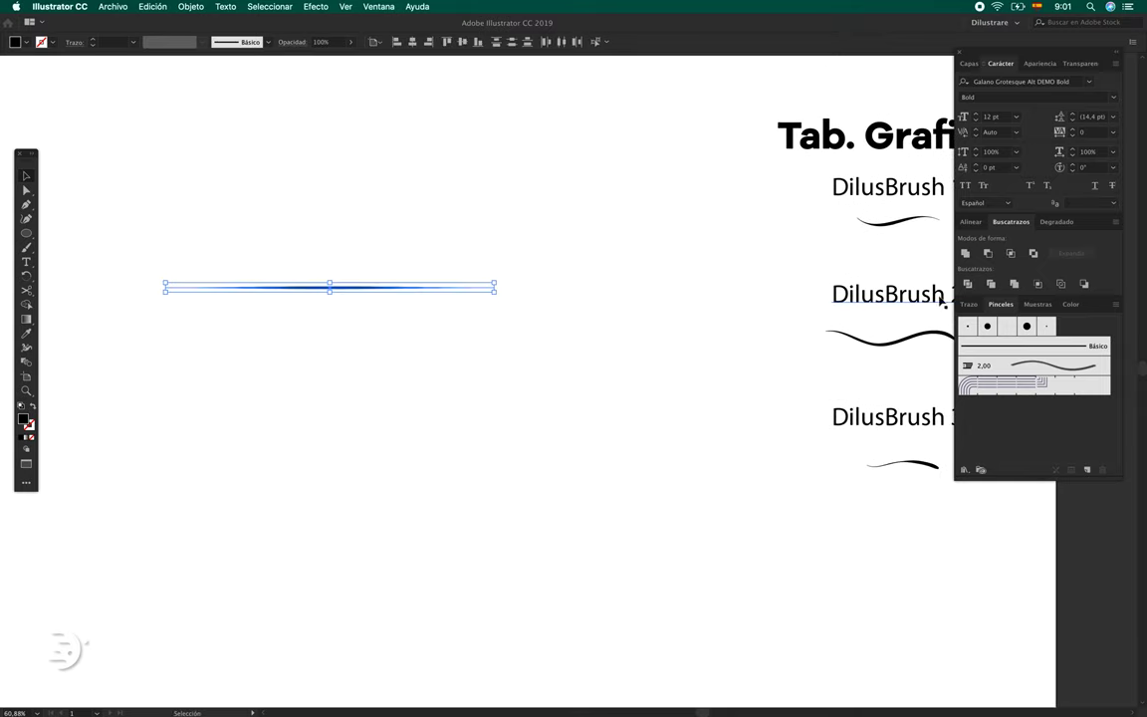
left_click(467, 392)
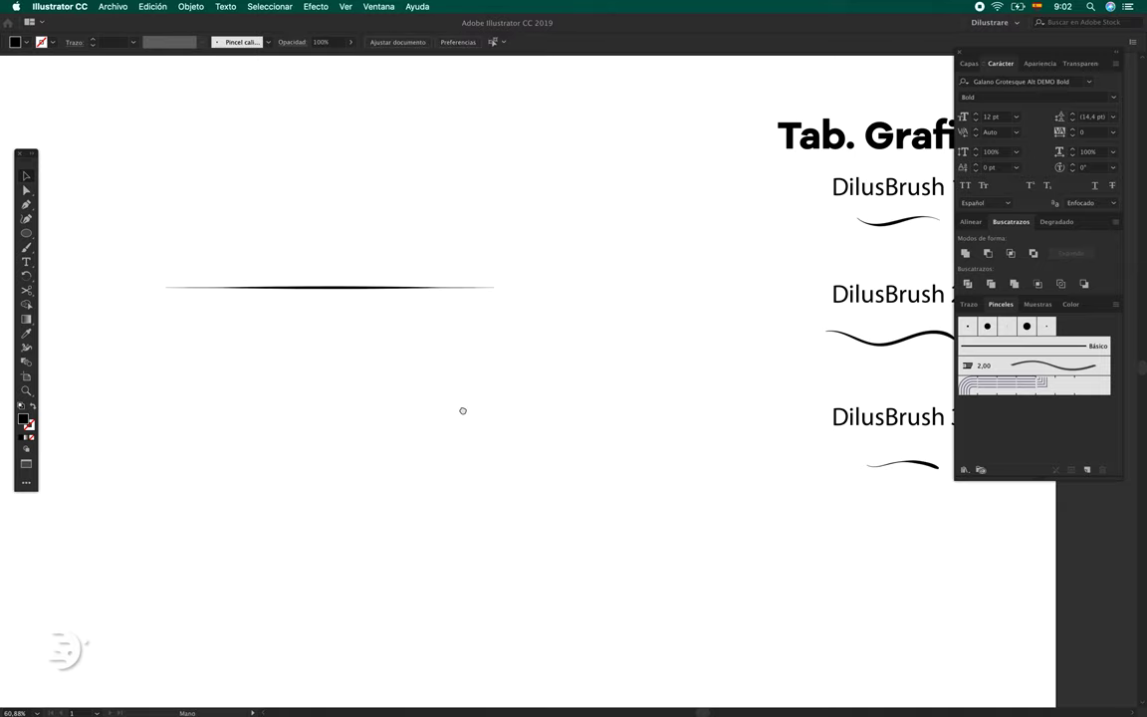
scroll(462, 410, "down", 2)
scroll(476, 391, "down", 1)
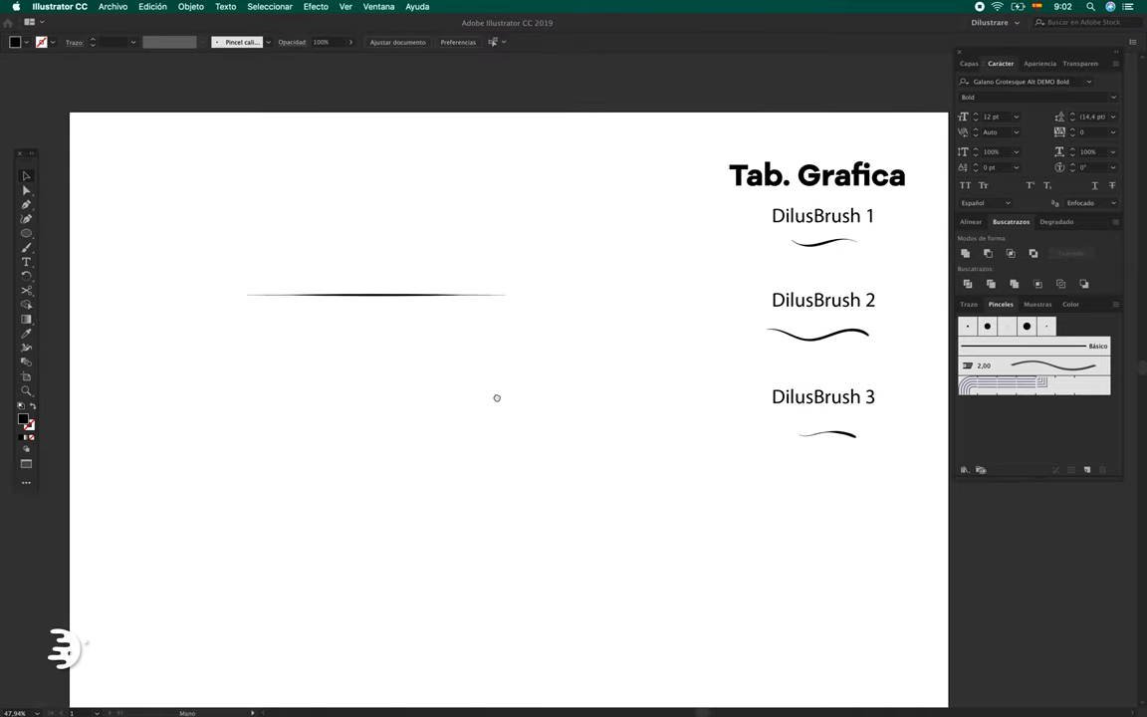
left_click(423, 291)
Step: Drag the tapered stroke into the Pinceles panel as a new art brush
left_click_drag(402, 296, 434, 305)
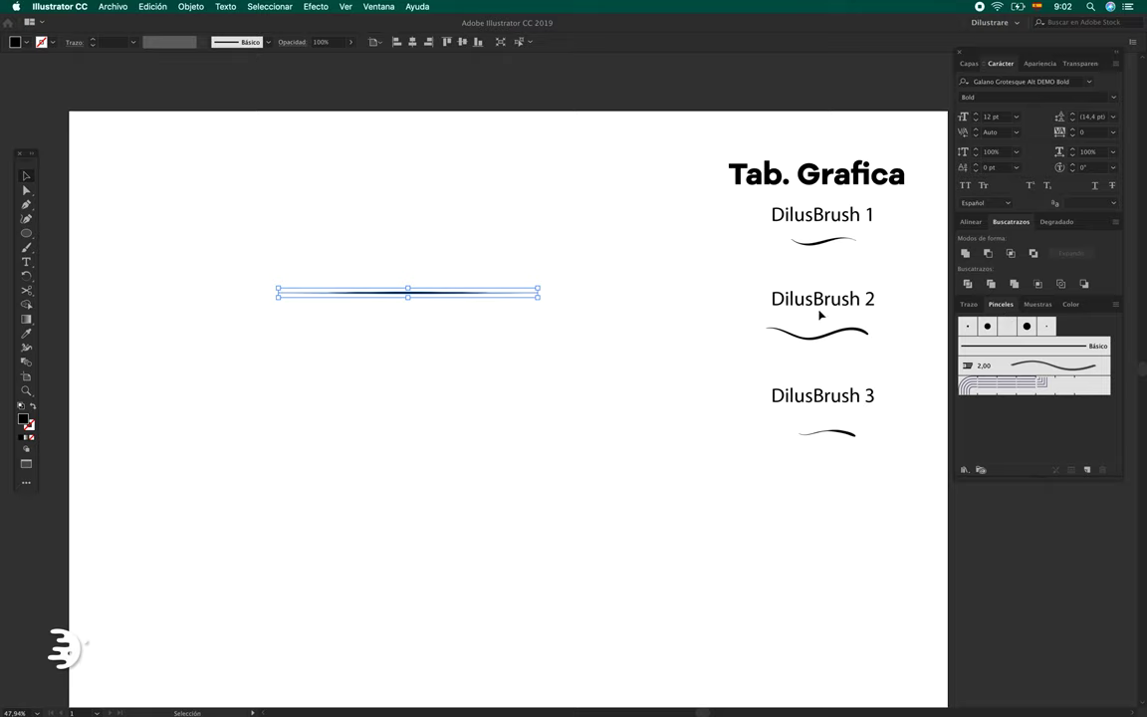
left_click_drag(423, 294, 1025, 432)
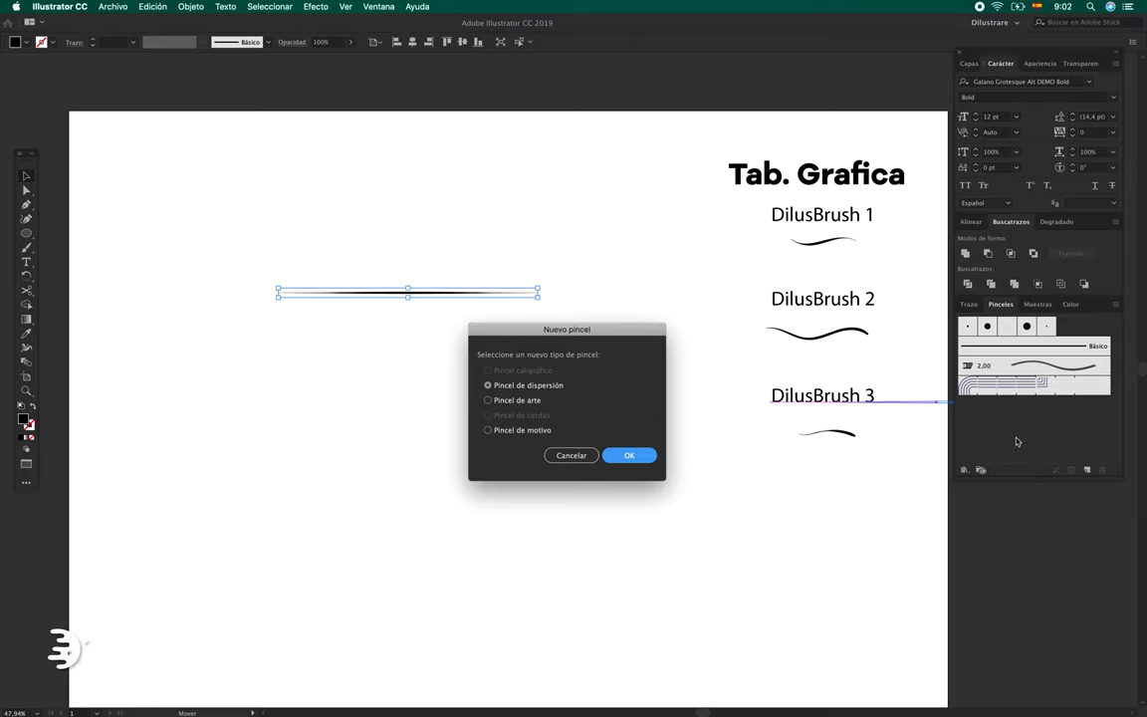
left_click(525, 400)
left_click(626, 456)
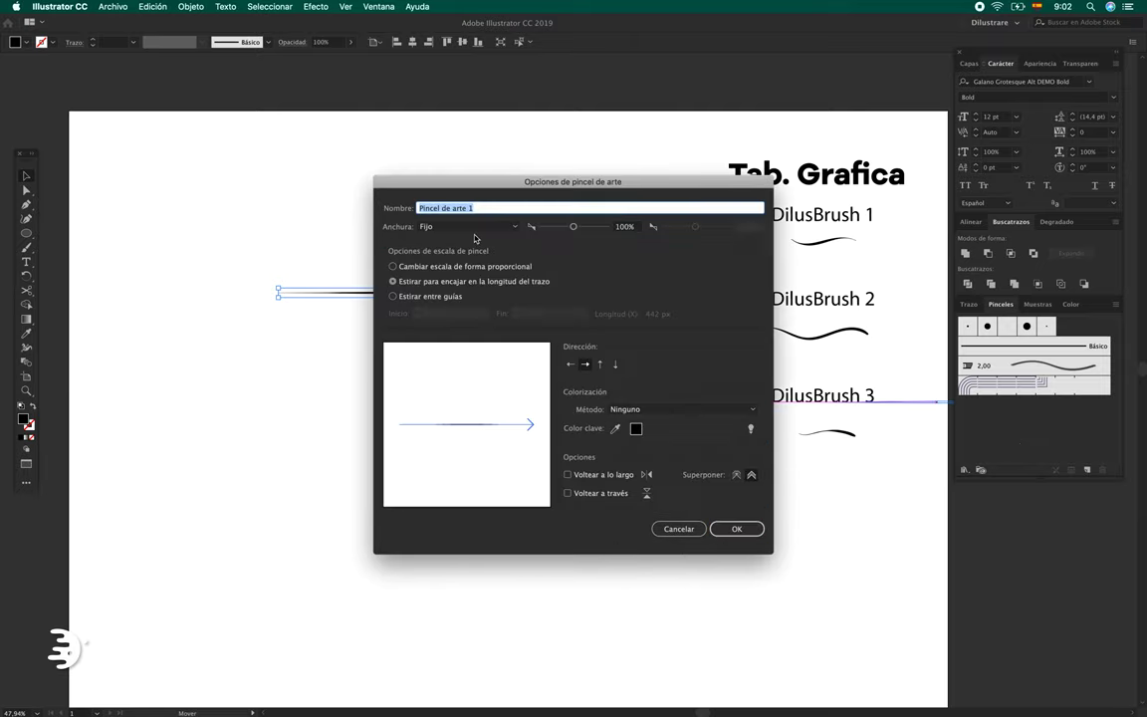
Step: Name the brush DilusBrush1 with Matices colourisation and save it
type("DilusBrush1")
left_click(623, 409)
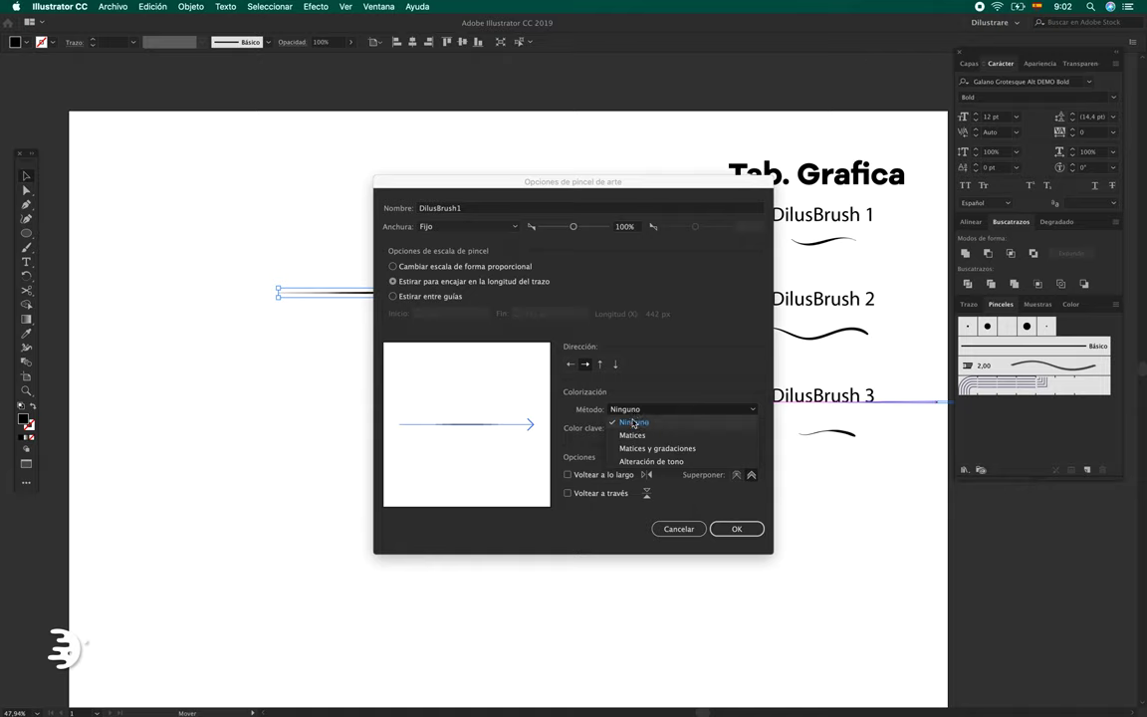
left_click(636, 435)
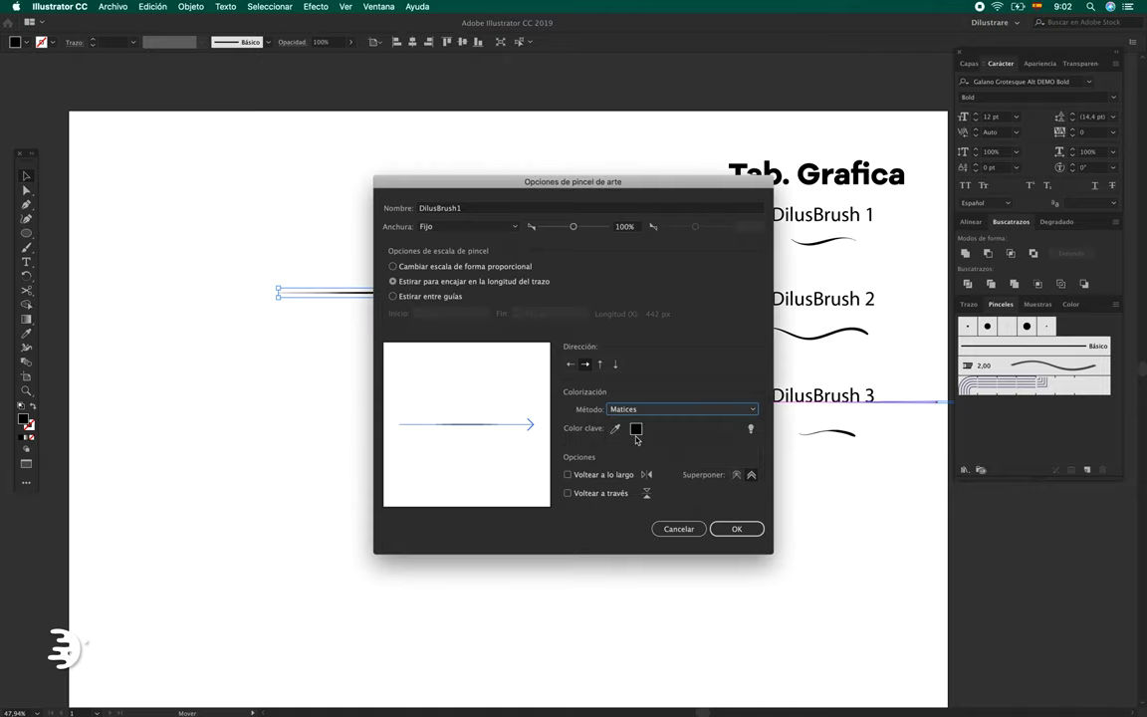
left_click(737, 529)
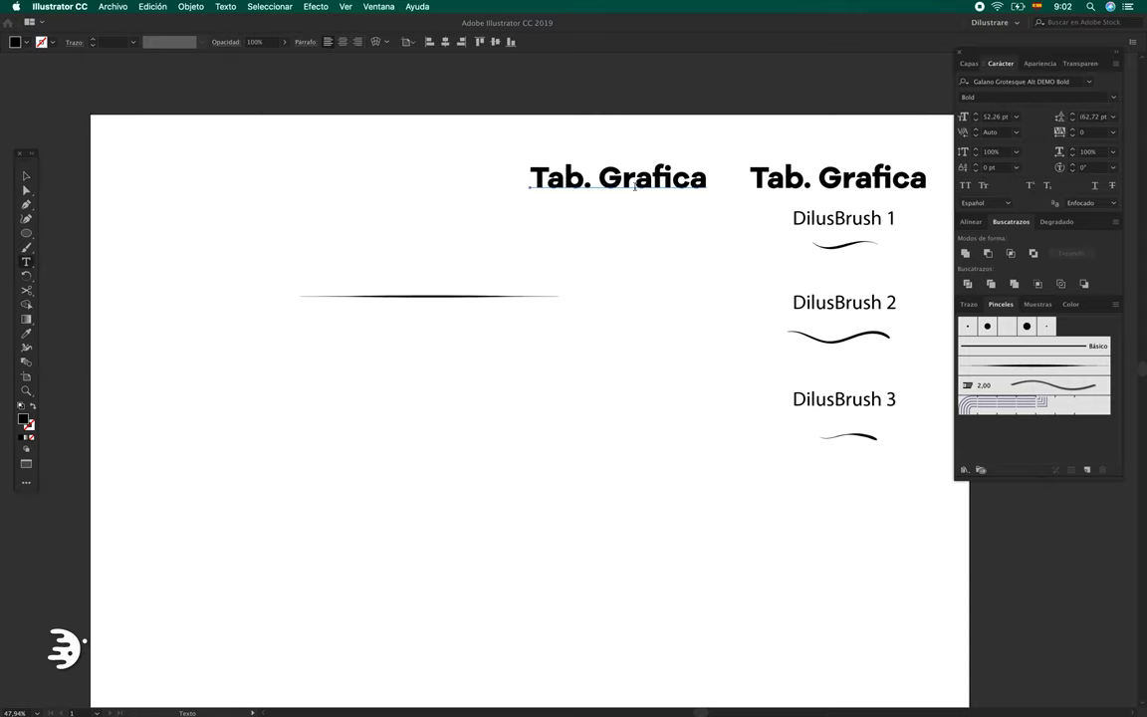
Step: Retype the duplicate heading as 'Brush. Mouse' and copy the DilusBrush 1 sample beneath it
type("B. Mouse")
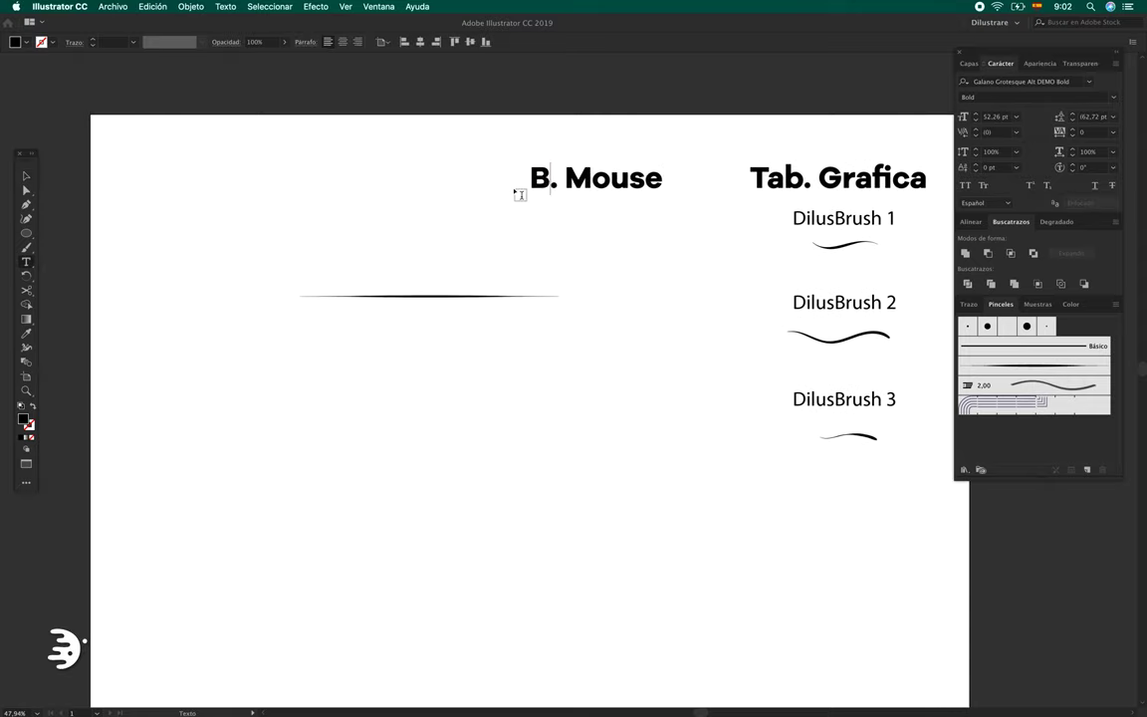
type("PincBrush")
key("Escape")
left_click_drag(891, 219, 665, 219)
key("super+plus")
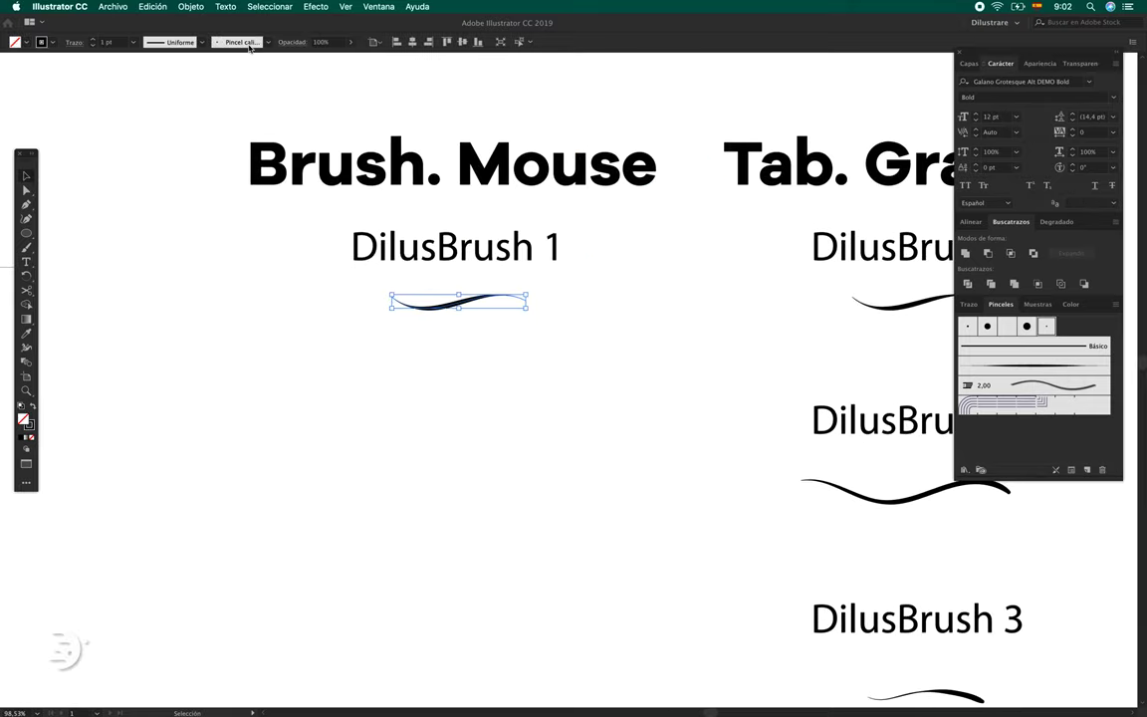
Step: Apply DilusBrush1 to the copied stroke and compare with the original sample's brush
left_click(1019, 366)
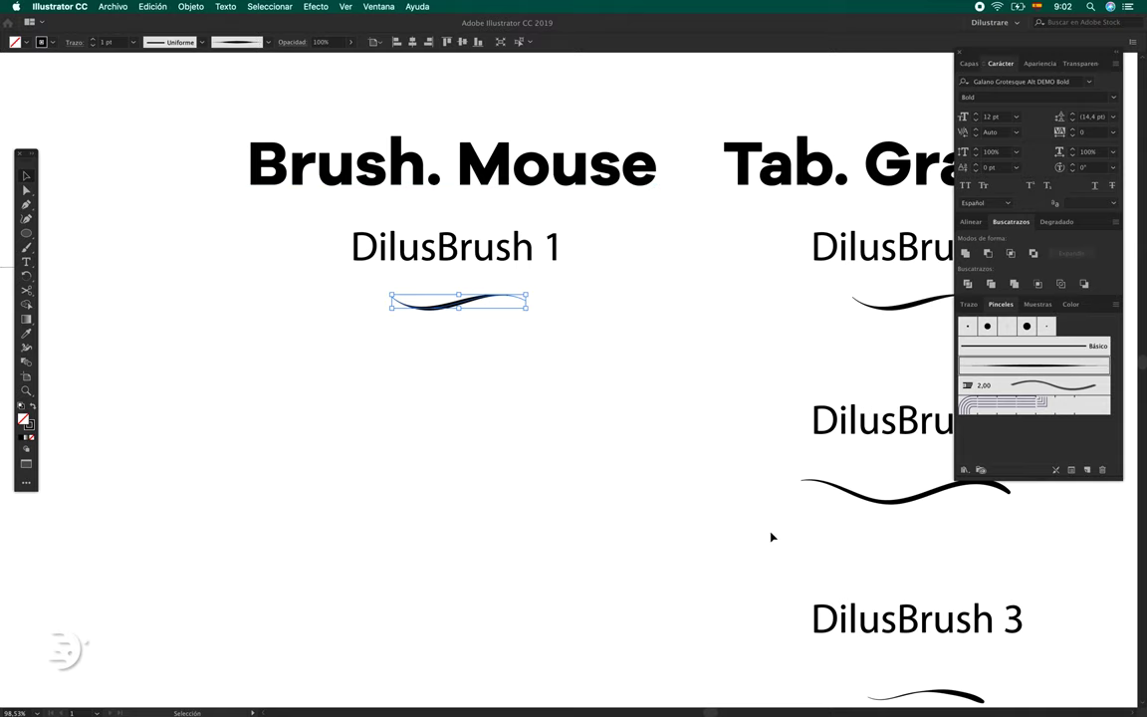
left_click(1029, 380)
left_click(687, 345)
scroll(598, 349, "right", 2)
scroll(538, 359, "right", 3)
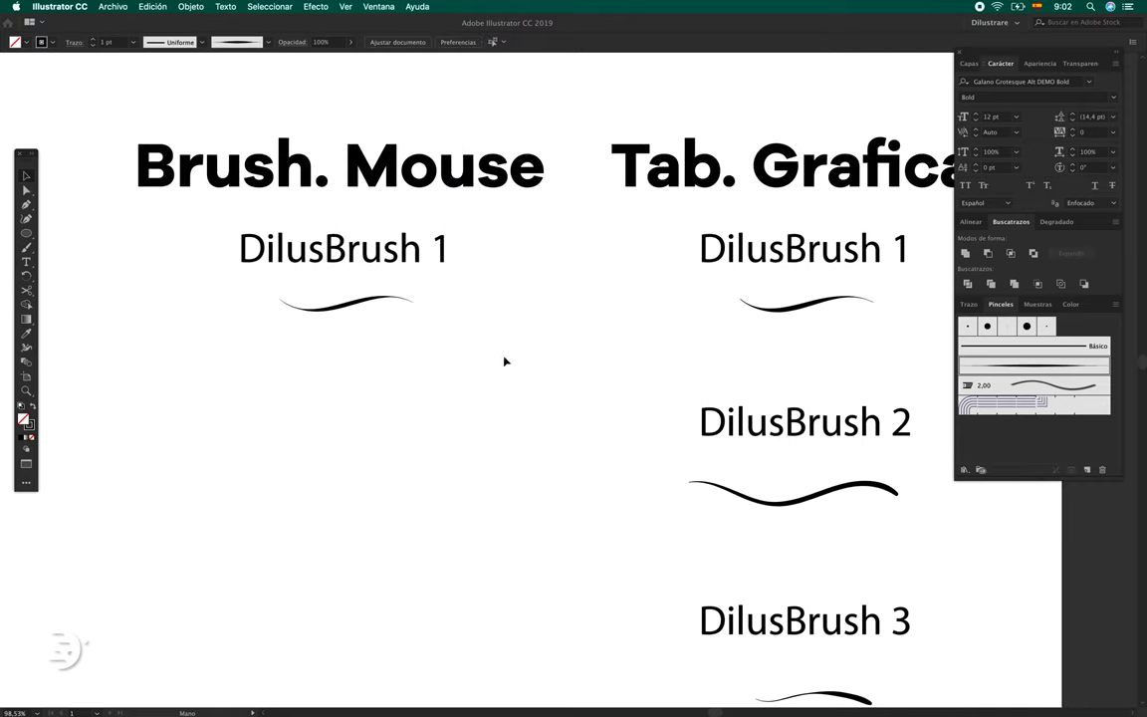
left_click(356, 300)
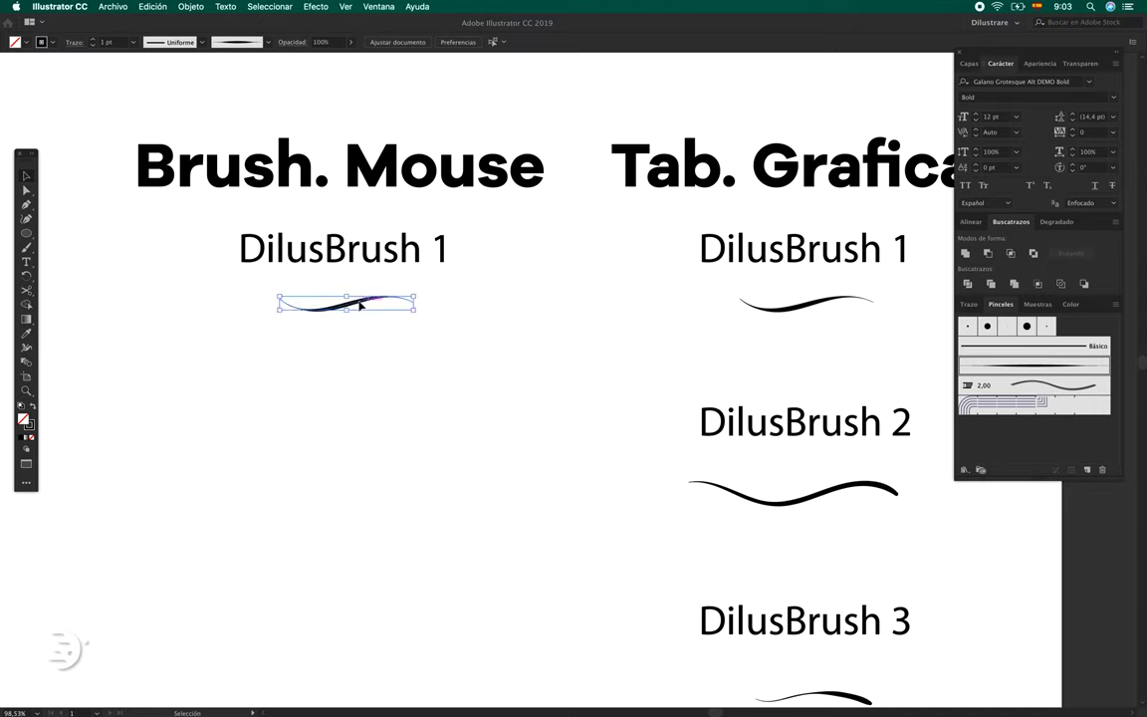
left_click(243, 43)
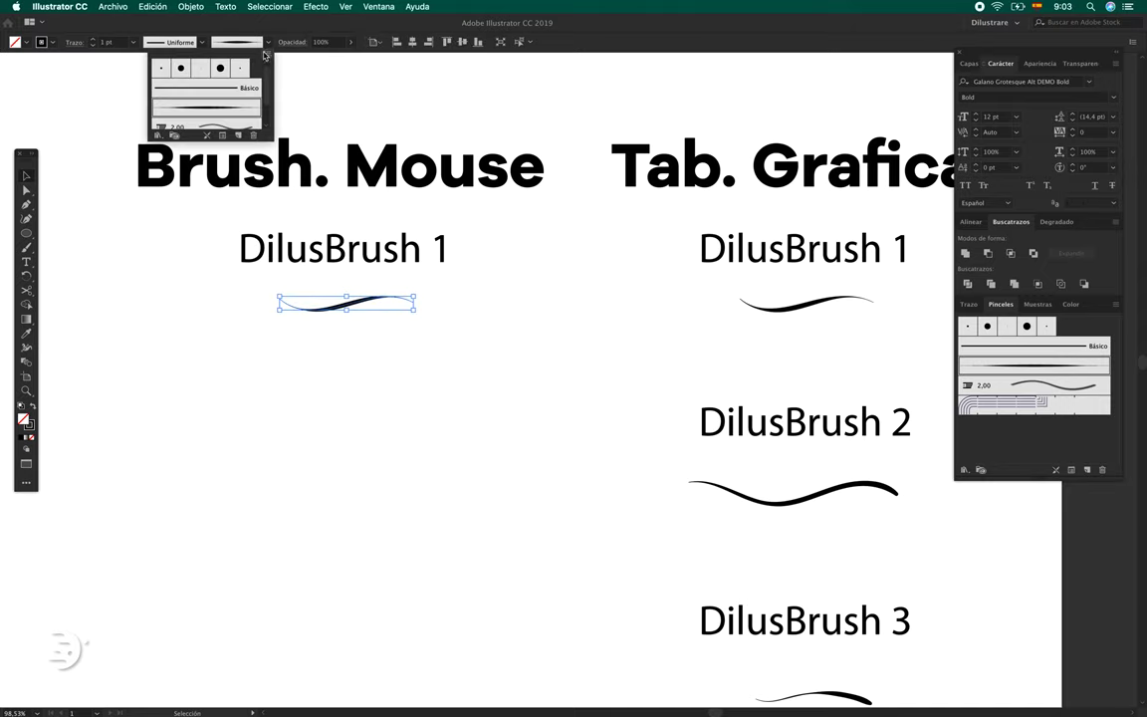
left_click(219, 117)
left_click(371, 433)
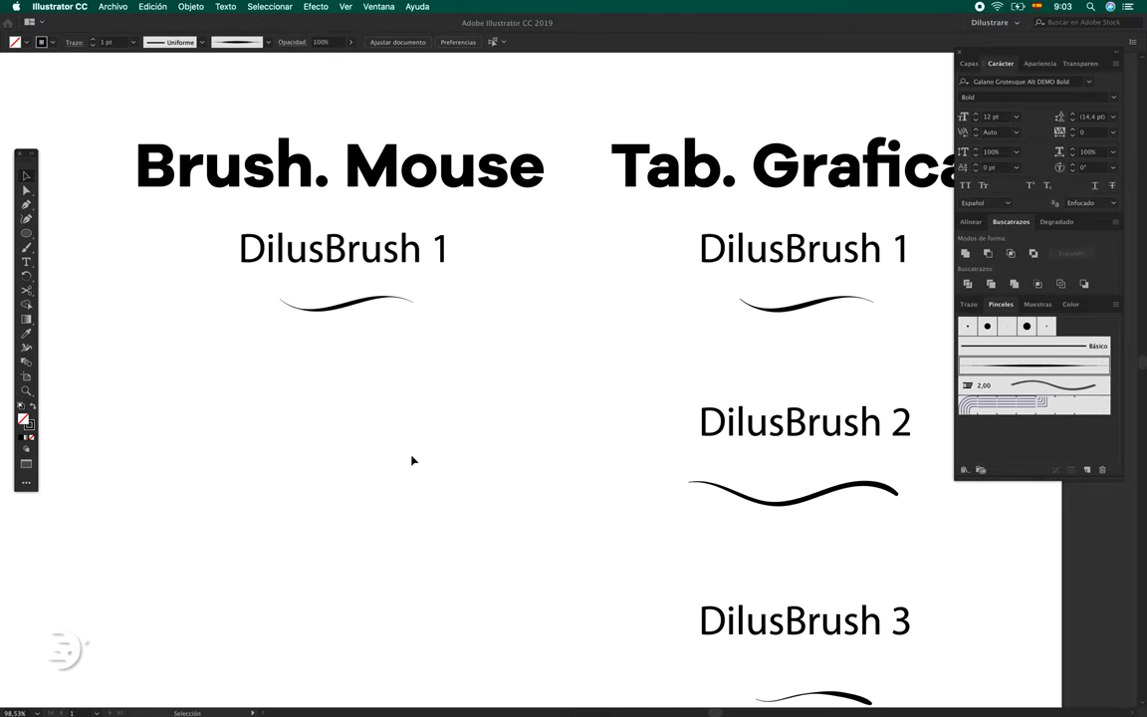
scroll(408, 427, "down", 1)
scroll(408, 427, "down", 2)
scroll(612, 376, "left", 5)
Step: Alt-drag a copy of the DilusBrush 2 sample into the Brush. Mouse column
scroll(817, 308, "left", 1)
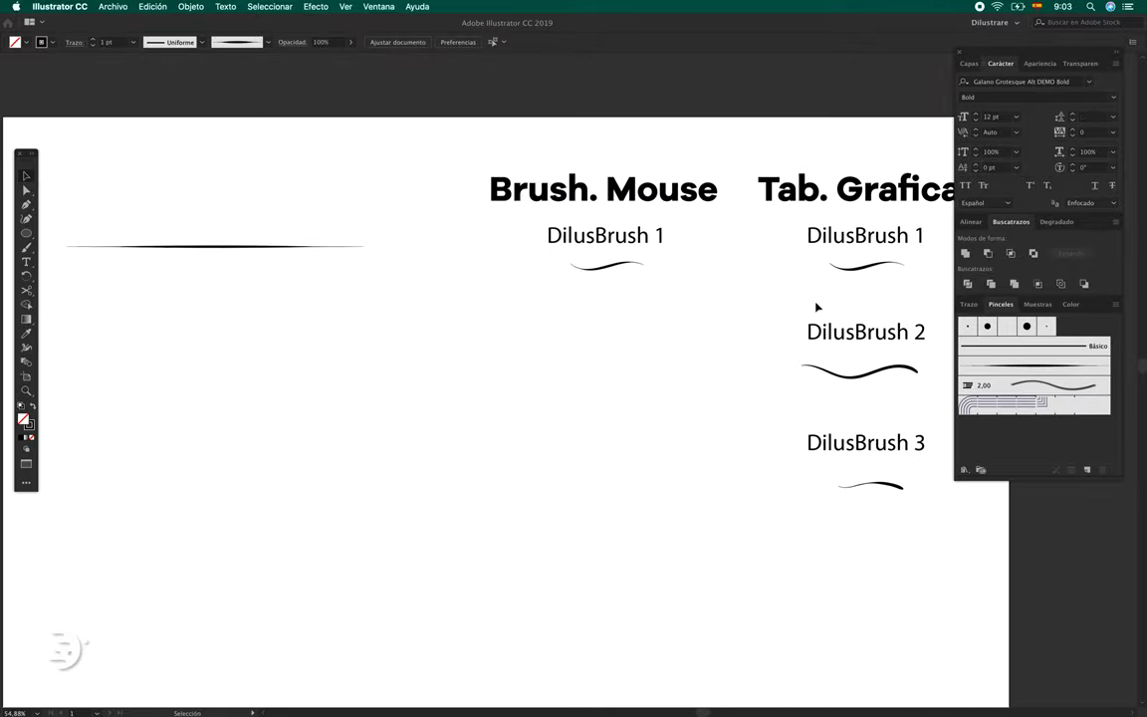
mouse_move(878, 344)
left_mouse_down()
mouse_move(600, 344)
mouse_move(617, 349)
left_mouse_up()
left_click(604, 384)
Step: Delete the extra anchor on the long stroke so it tapers smoothly to its tip
scroll(568, 350, "left", 5)
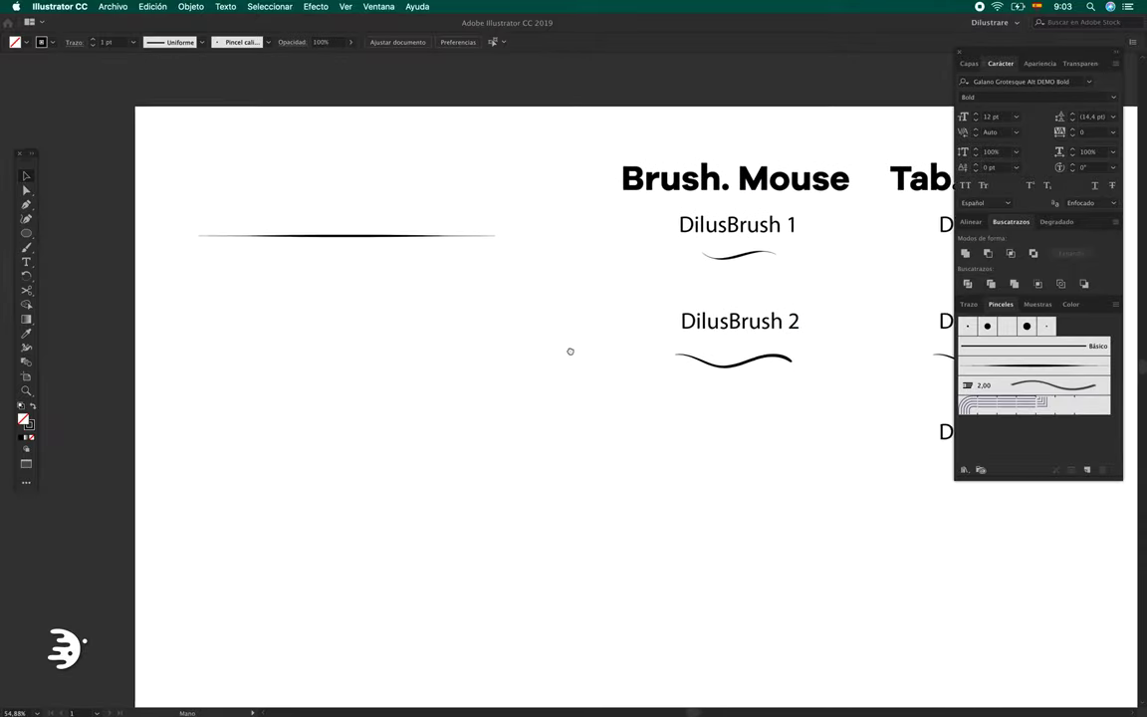
scroll(534, 265, "up", 1)
scroll(466, 346, "up", 1)
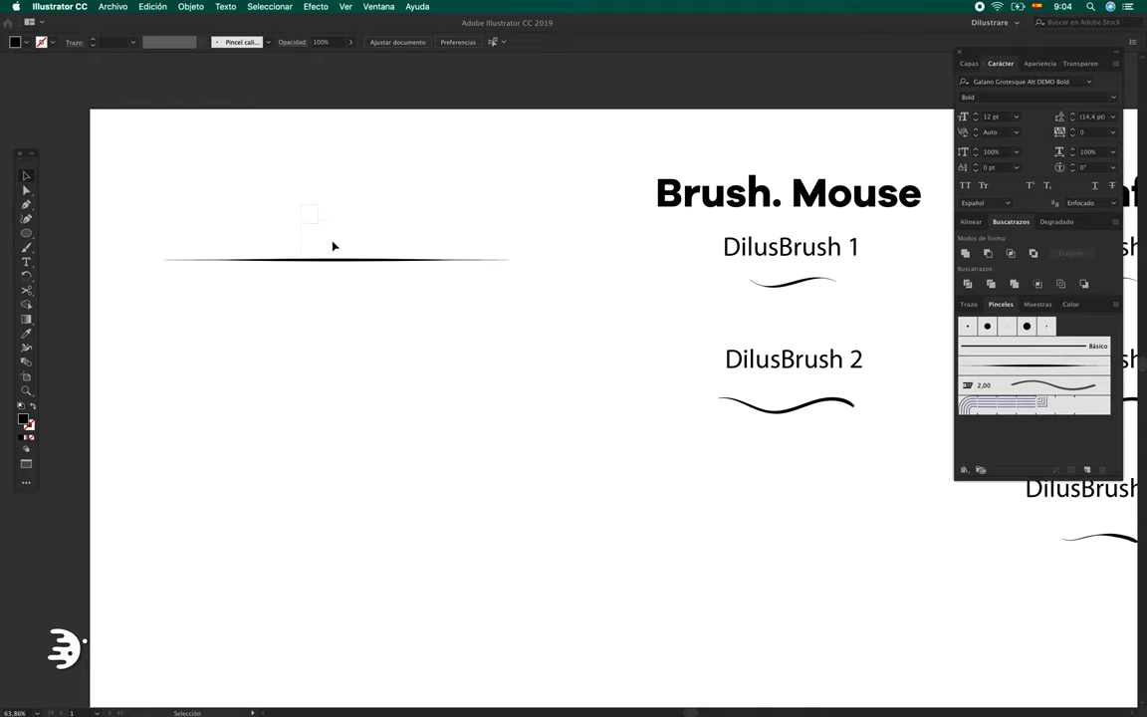
left_click_drag(301, 206, 337, 265)
left_click(27, 205)
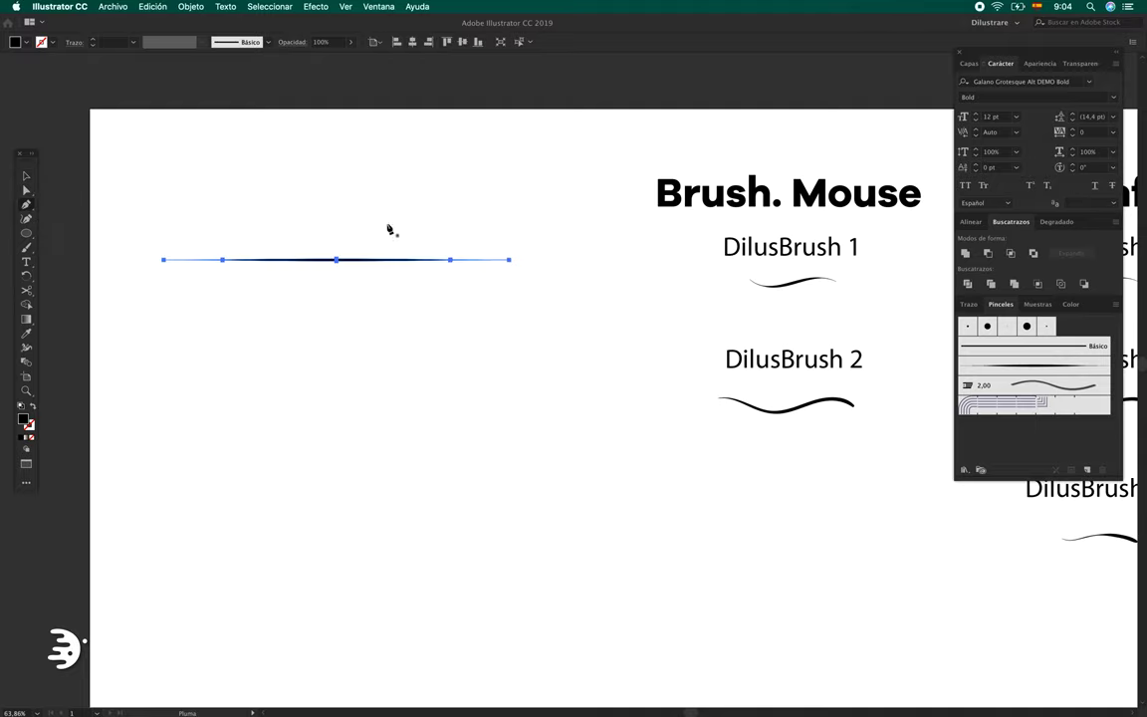
scroll(456, 258, "up", 1)
scroll(495, 255, "up", 3)
scroll(448, 271, "up", 2)
scroll(438, 283, "up", 2)
left_click(425, 291, "super")
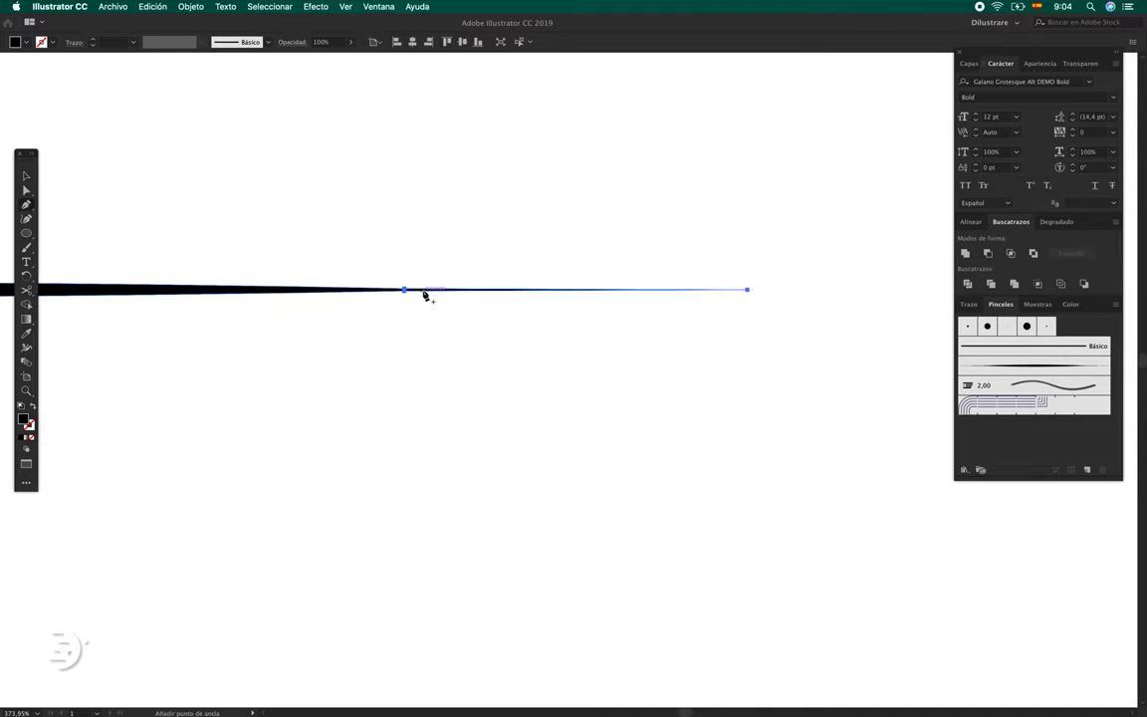
left_click(406, 290)
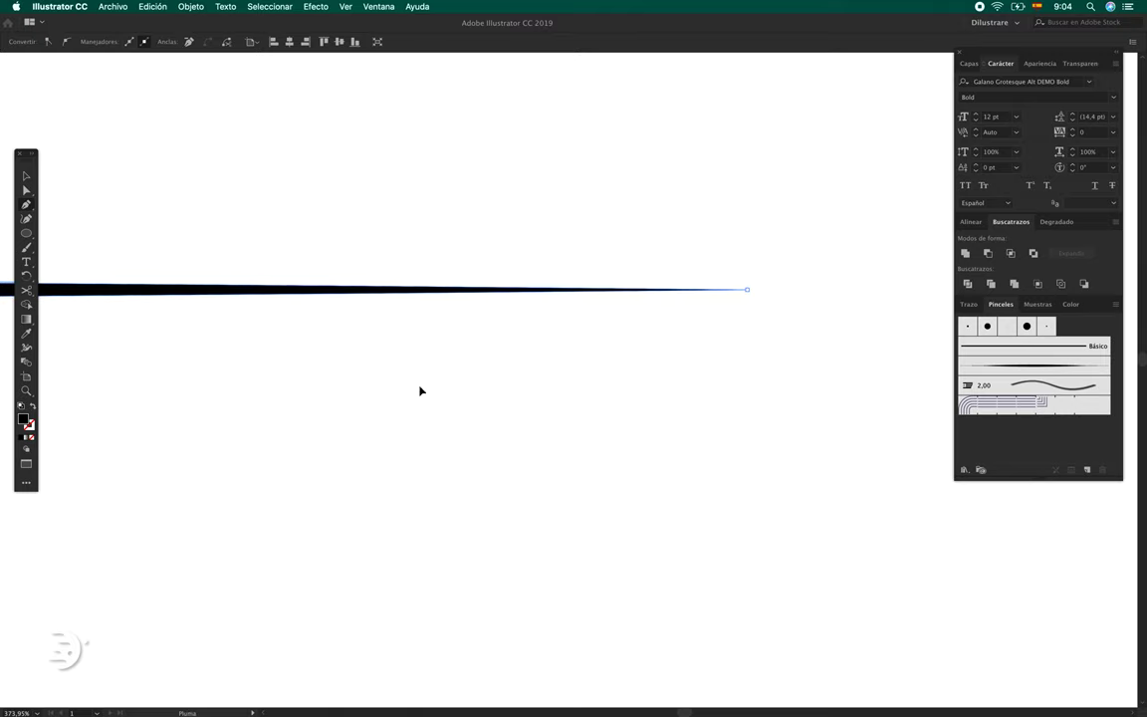
scroll(420, 391, "down", 2)
scroll(450, 379, "down", 2)
key("l")
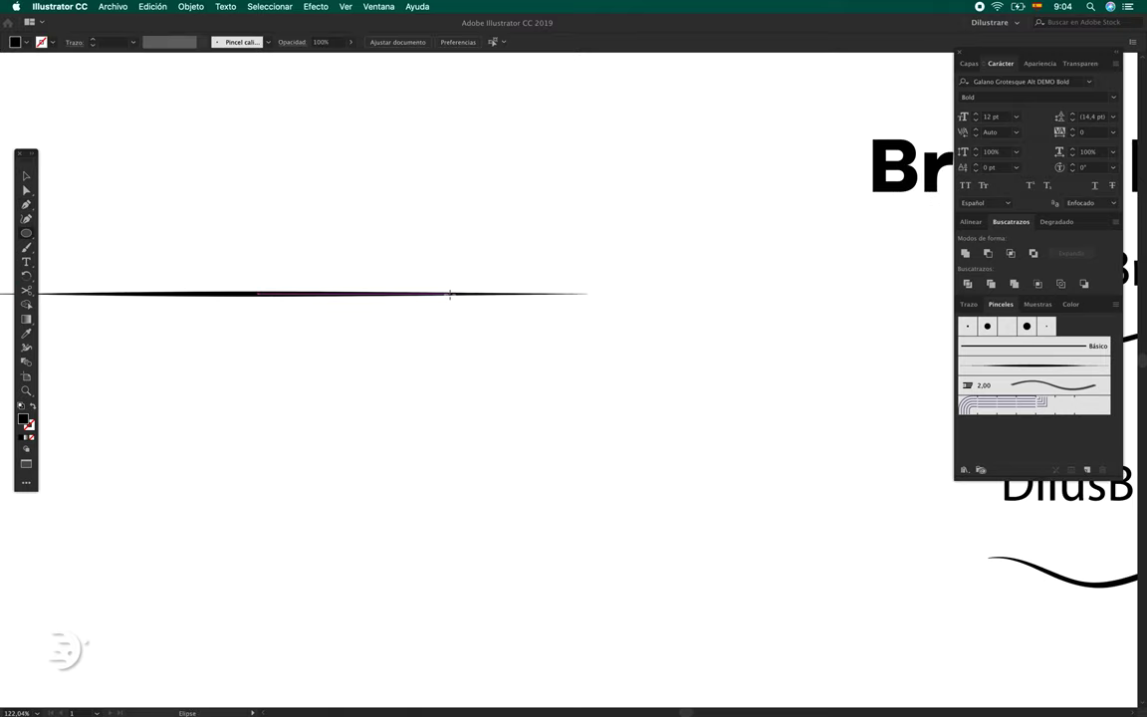
scroll(478, 295, "up", 2)
scroll(497, 295, "up", 1)
Step: Draw a solid black circle and stretch it into a wide ellipse along the base line
left_click_drag(497, 295, 707, 389)
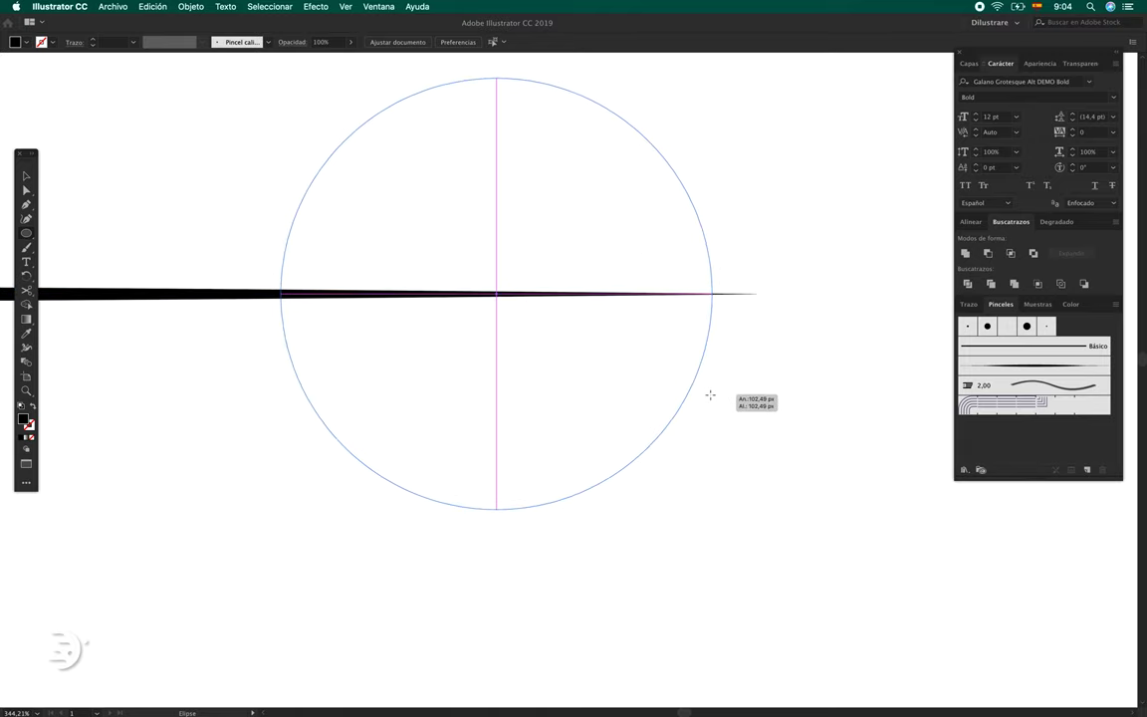
left_click_drag(707, 390, 694, 394)
key("v")
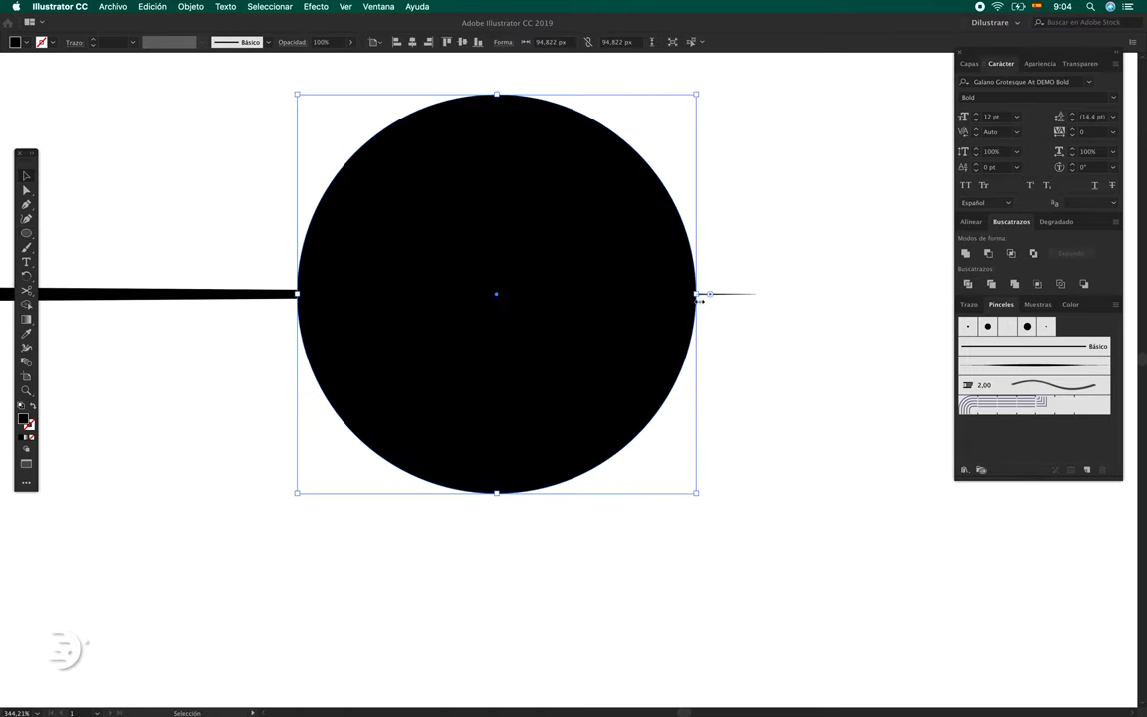
left_click_drag(694, 294, 752, 298)
left_click_drag(758, 297, 758, 297)
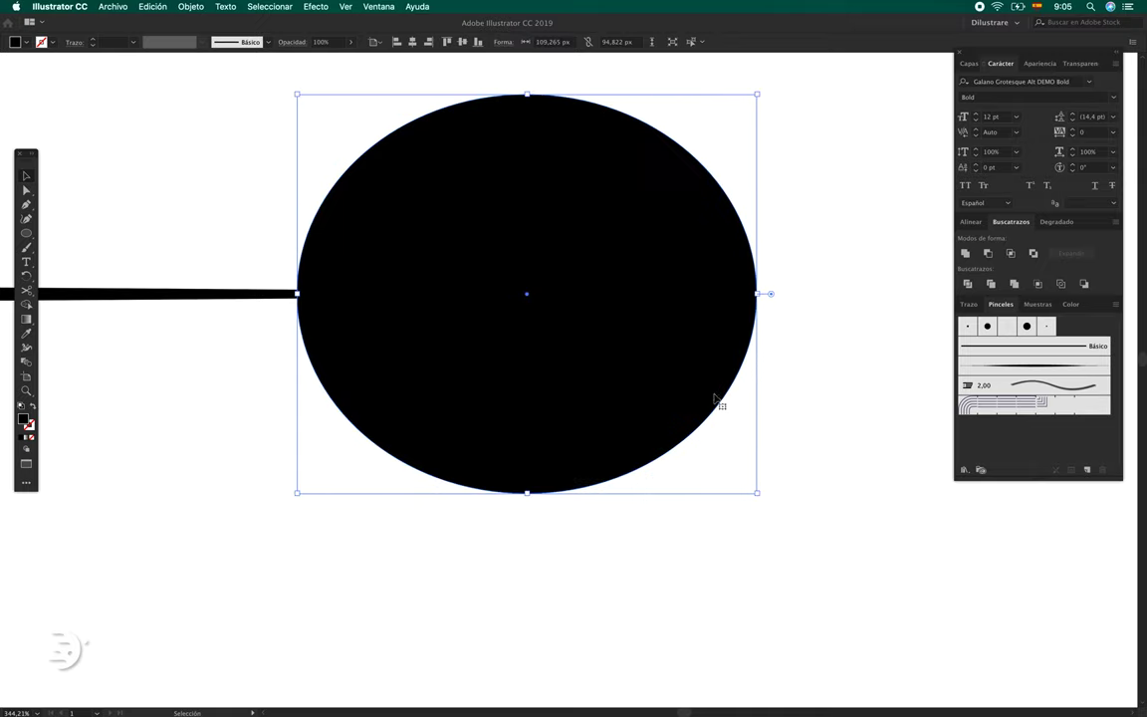
scroll(564, 379, "down", 5)
left_click_drag(569, 300, 290, 300)
scroll(431, 500, "right", 2)
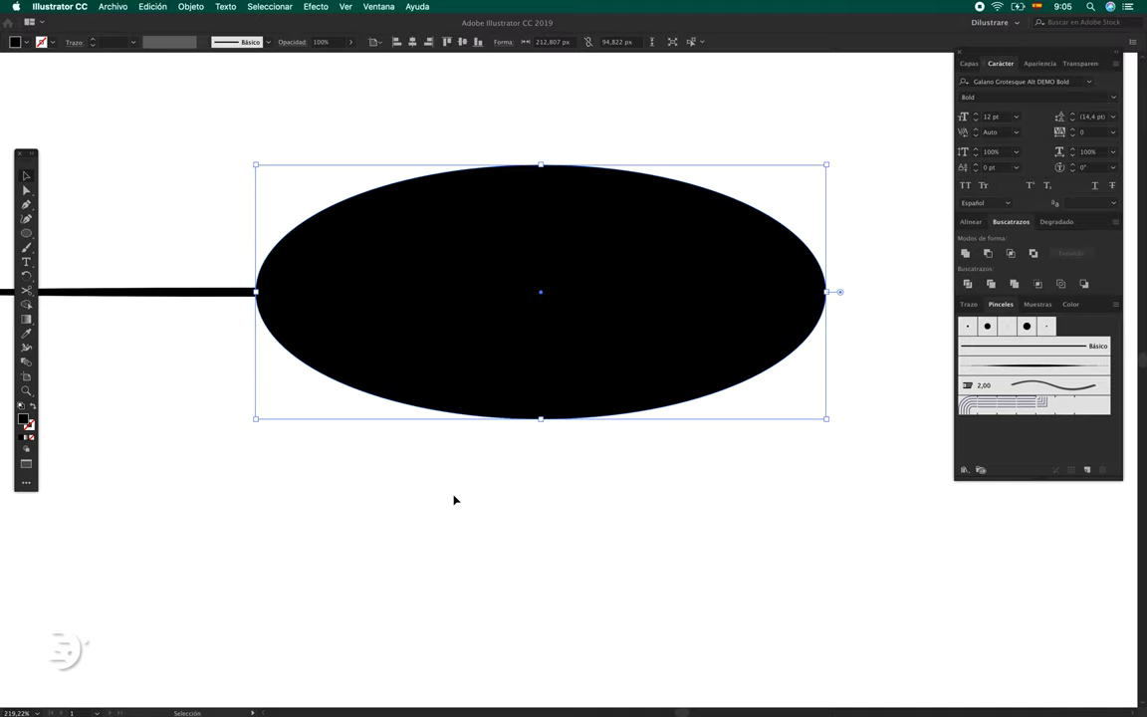
Step: Make the ellipse's left anchor a sharp corner and squash it vertically into a thin sliver
key("a")
left_click(256, 292)
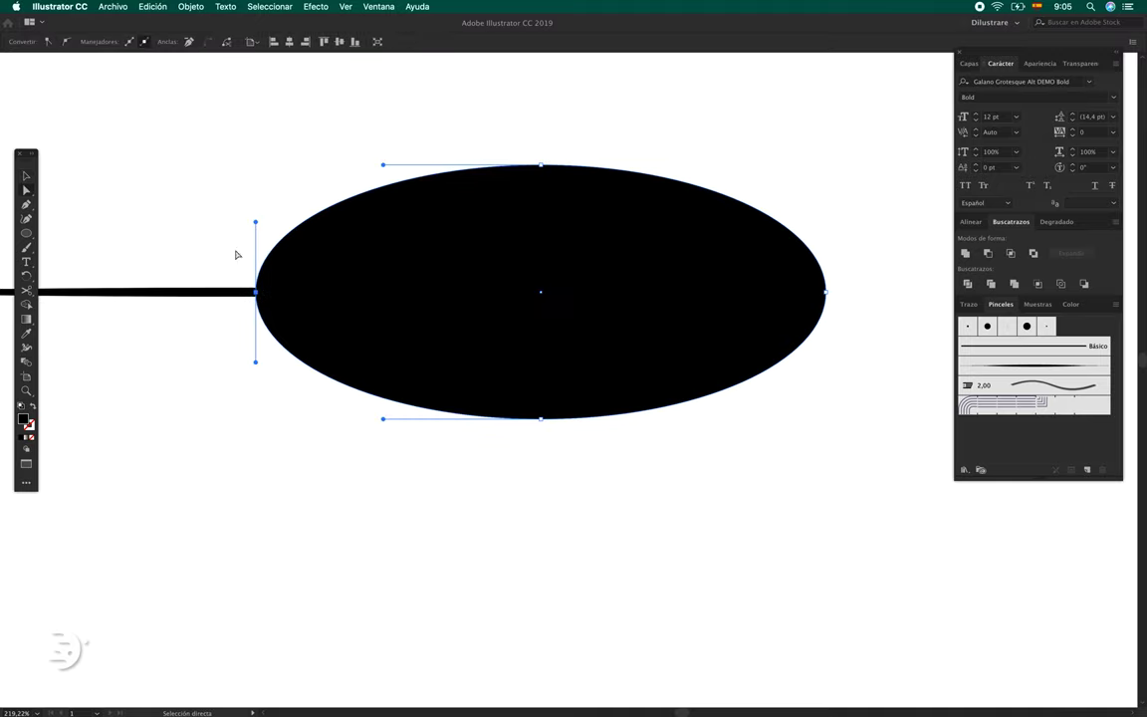
left_click(48, 44)
key("v")
scroll(538, 184, "up", 2)
mouse_move(526, 156)
left_mouse_down()
mouse_move(527, 323)
mouse_move(580, 304)
left_mouse_up()
scroll(381, 407, "up", 2)
scroll(588, 298, "down", 4)
Step: Drag the sliver's anchor left to lengthen its fine taper
key("a")
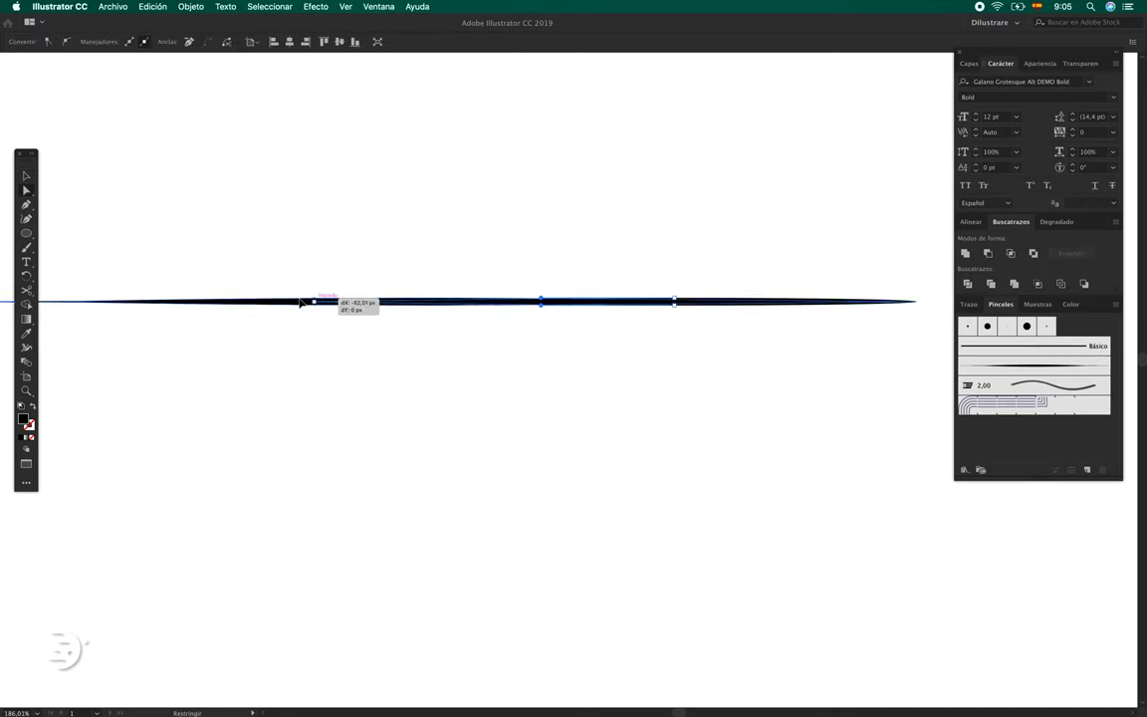
left_click(276, 388)
left_click(584, 300)
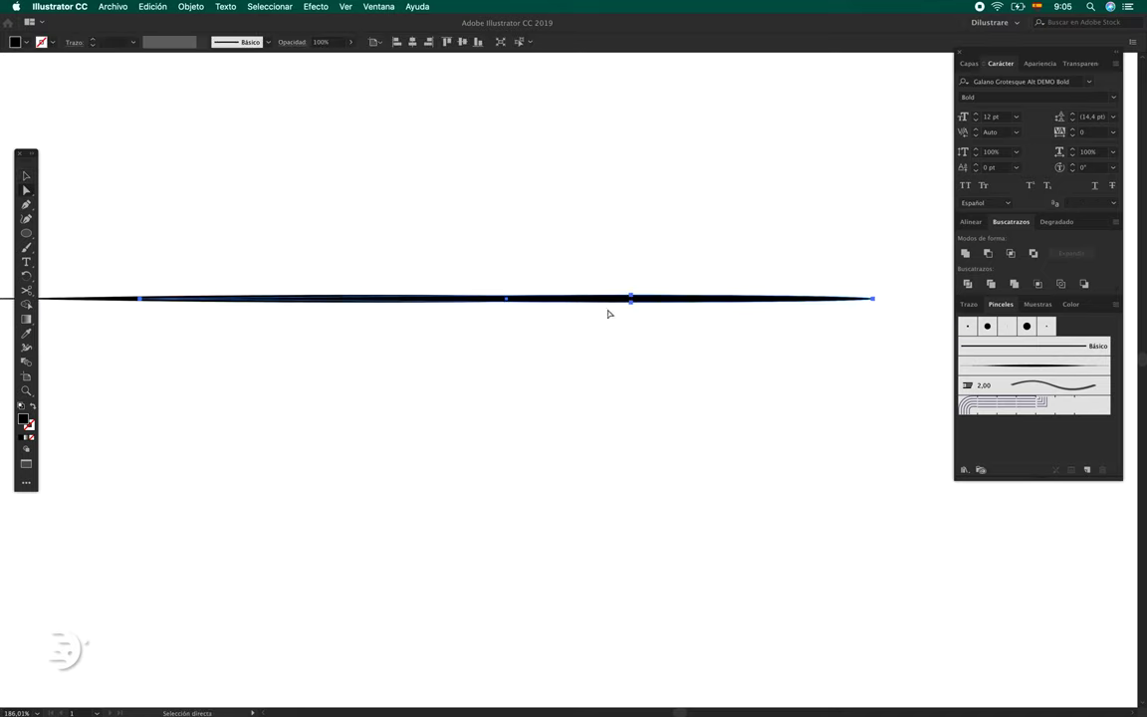
scroll(199, 314, "up", 1)
left_click_drag(318, 323, 256, 335)
left_click(597, 417)
scroll(409, 417, "down", 1)
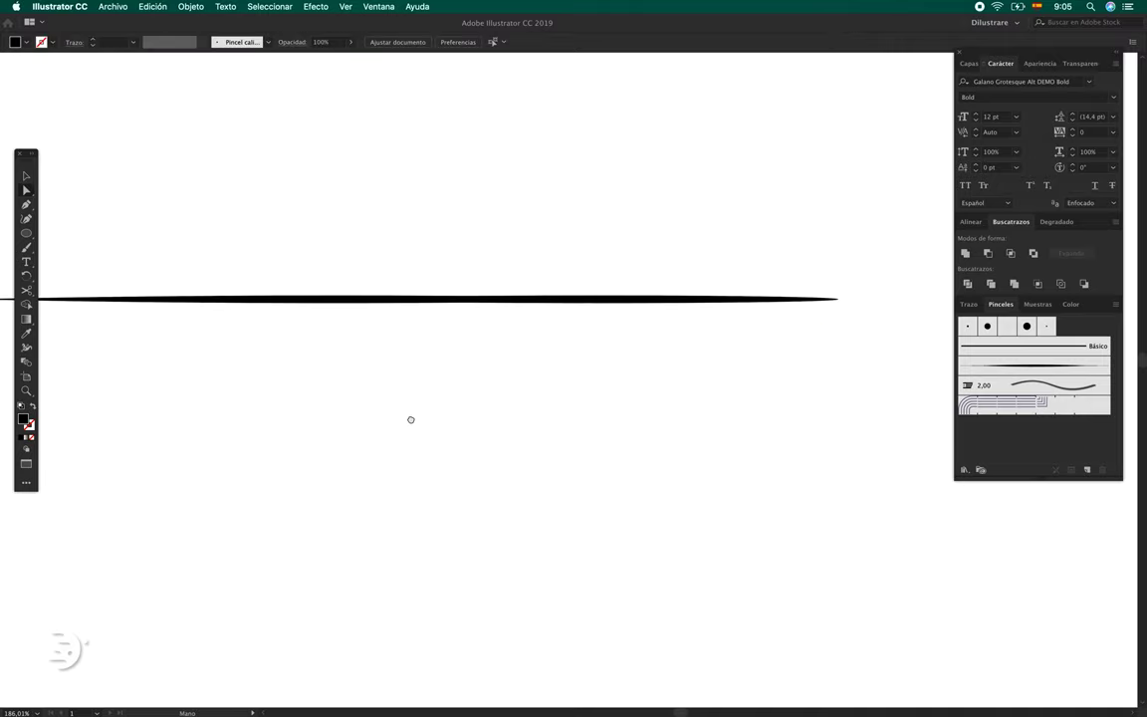
scroll(637, 307, "down", 1)
scroll(432, 332, "right", 2)
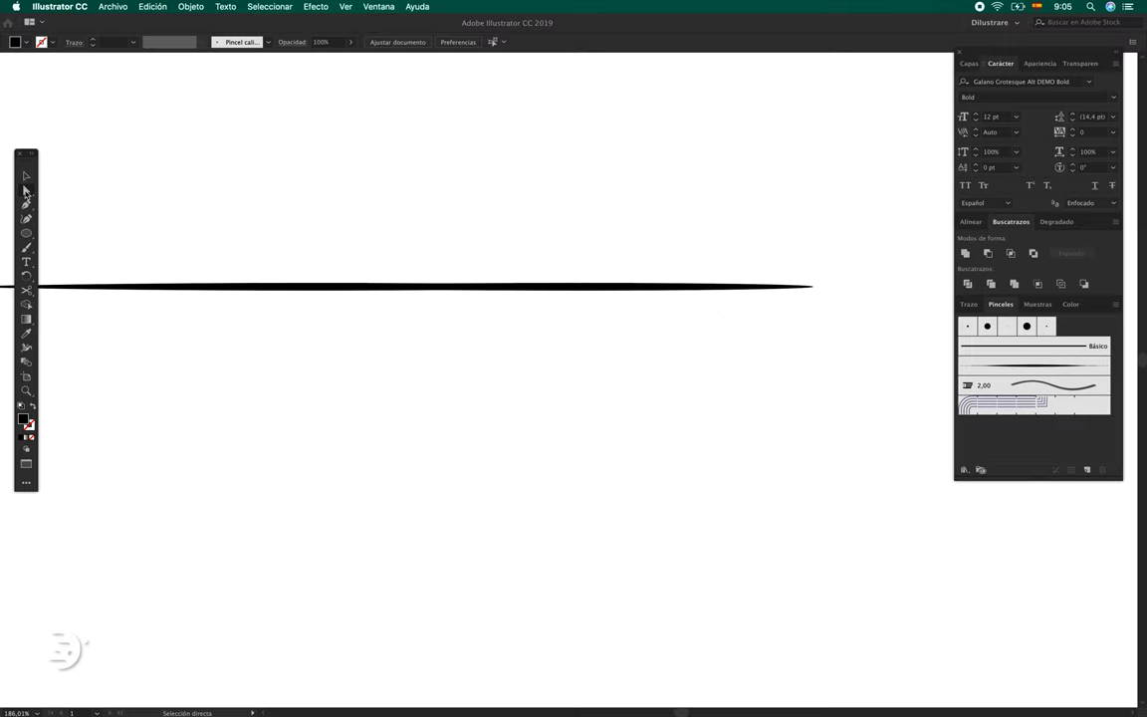
Step: Move the right-end anchor and reshape the lower edge to give a thick rounded tip
key("ctrl+a")
scroll(582, 301, "up", 2)
scroll(581, 301, "up", 1)
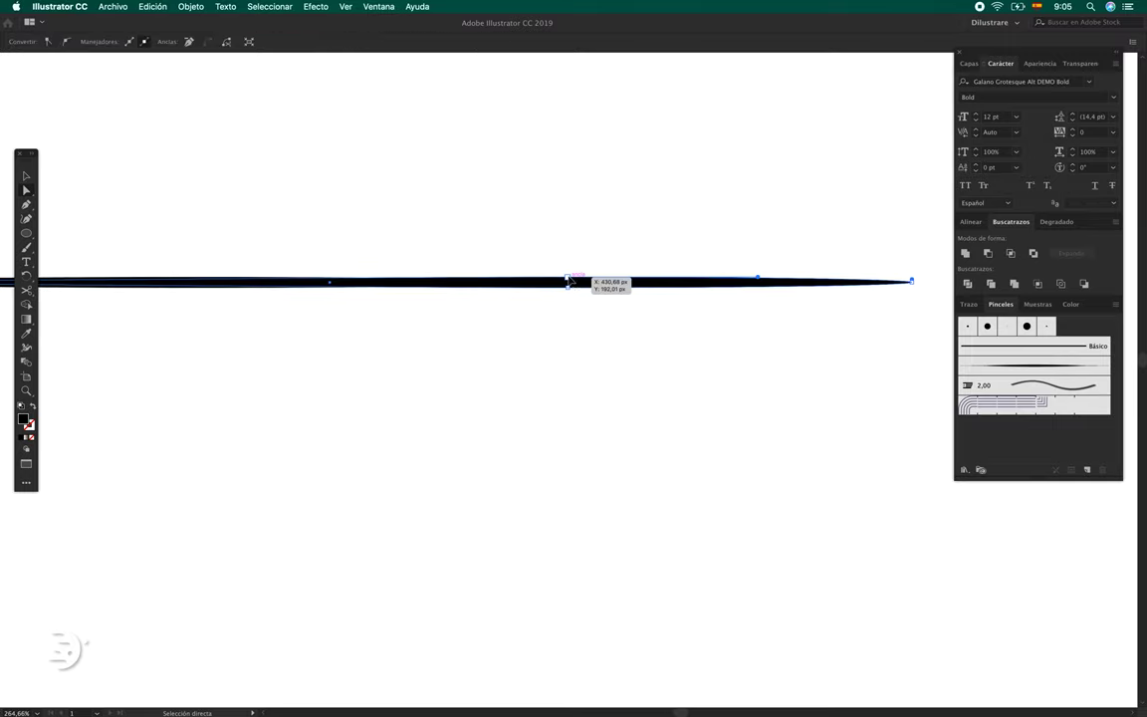
scroll(574, 295, "right", 1)
scroll(561, 287, "up", 2)
scroll(609, 289, "right", 2)
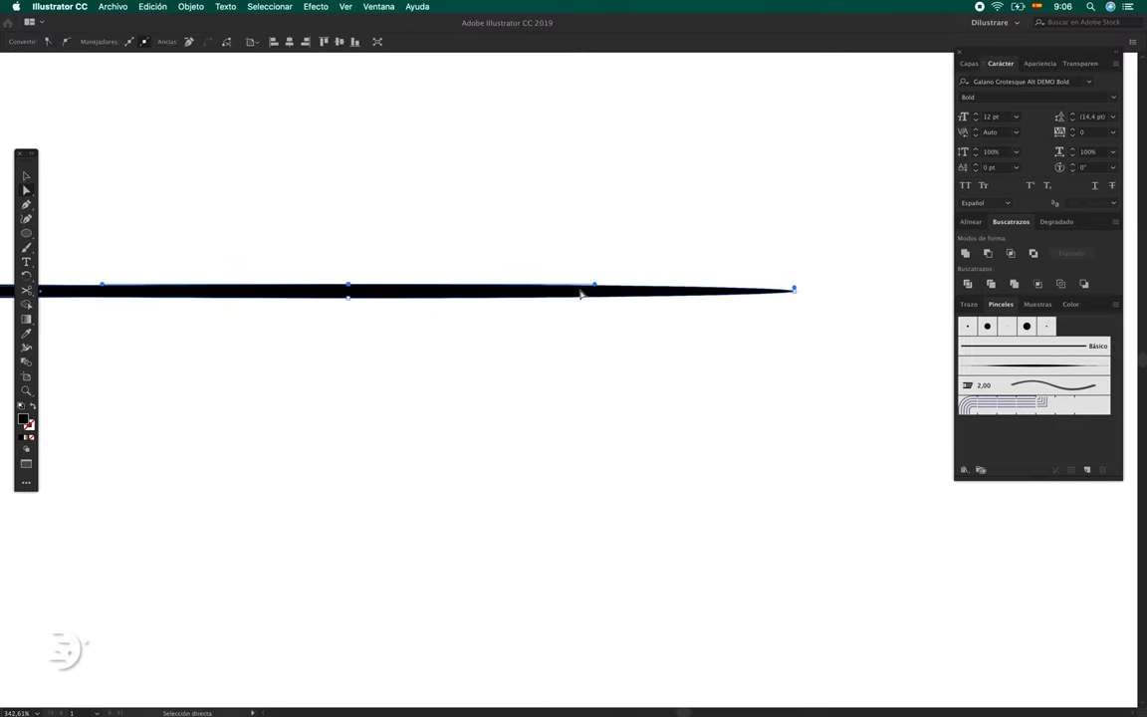
scroll(583, 295, "up", 2)
key("ctrl+shift+a")
left_click(610, 295)
scroll(610, 295, "down", 1)
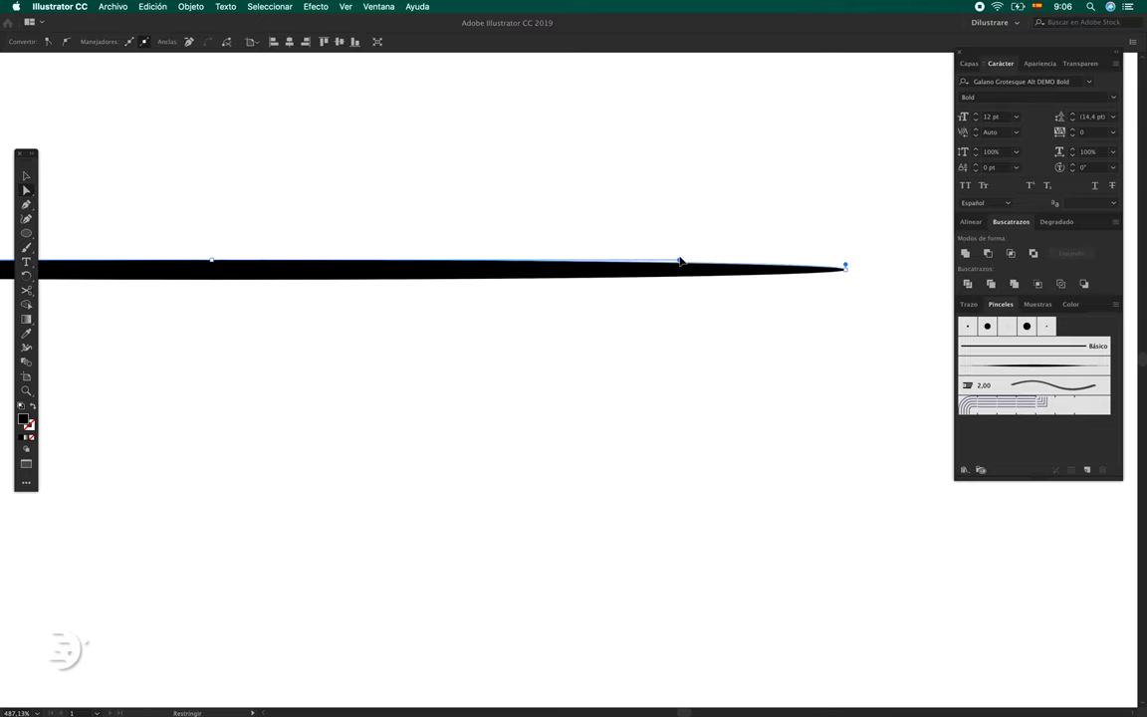
left_click_drag(846, 334, 844, 265)
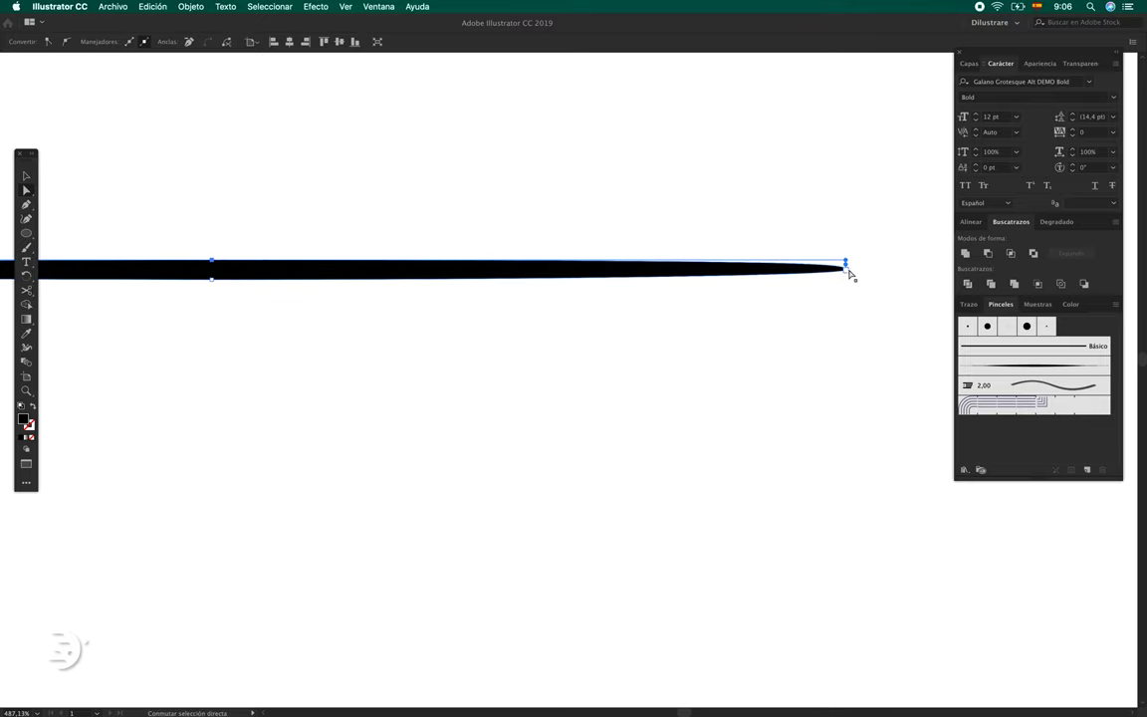
left_click_drag(563, 275, 602, 287)
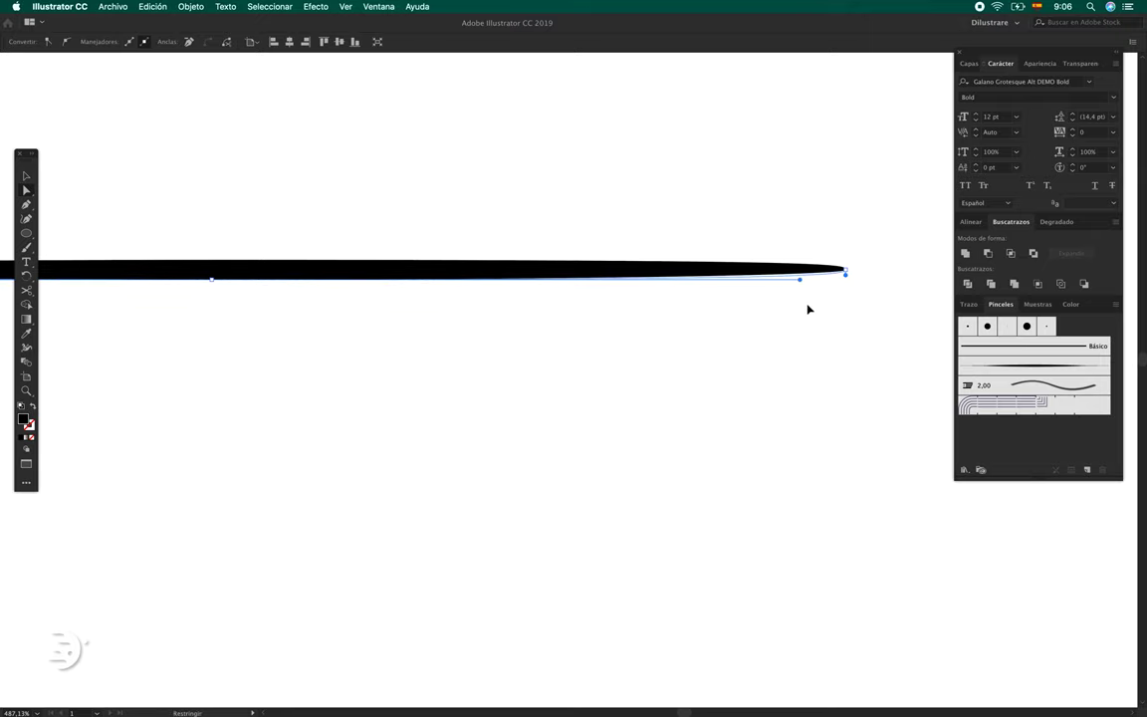
left_click(851, 274)
left_click(846, 267)
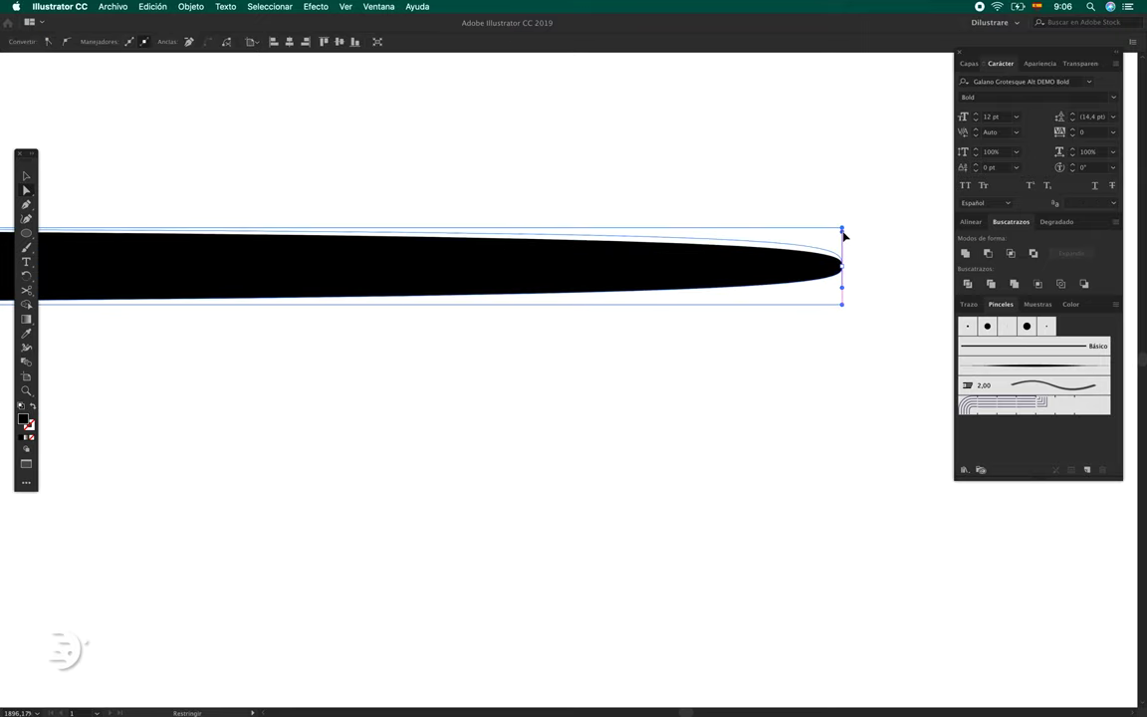
left_click(844, 305)
scroll(826, 358, "down", 5)
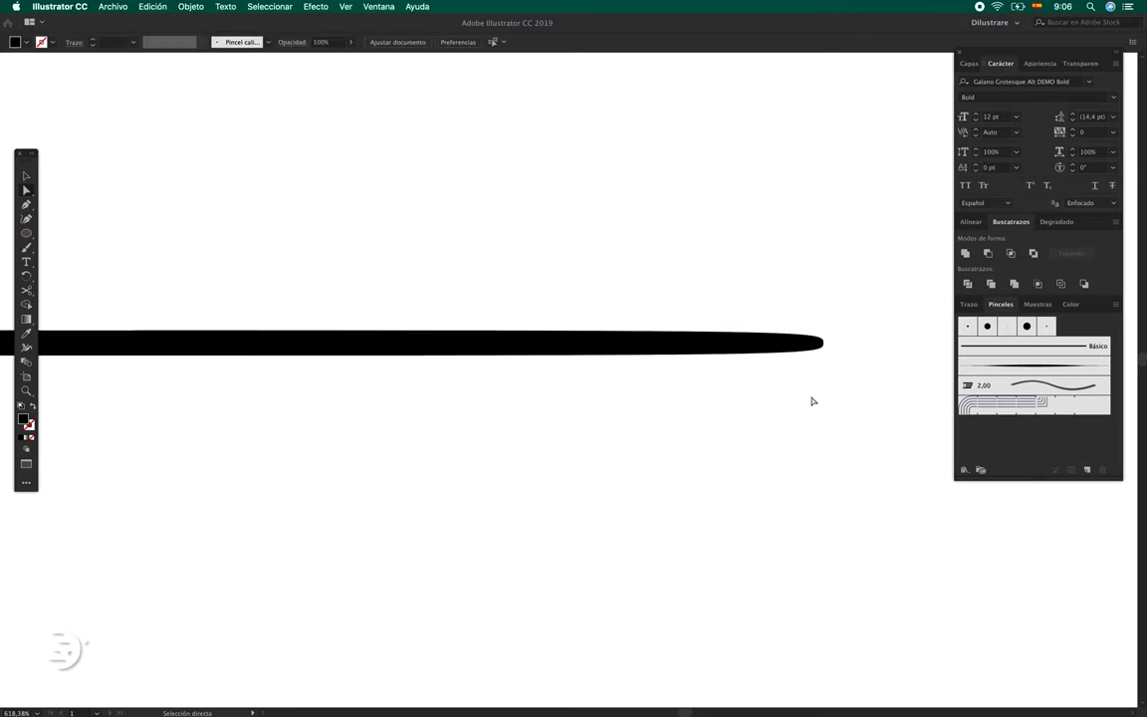
scroll(812, 399, "down", 3)
scroll(810, 413, "down", 3)
scroll(810, 428, "down", 1)
scroll(537, 372, "down", 2)
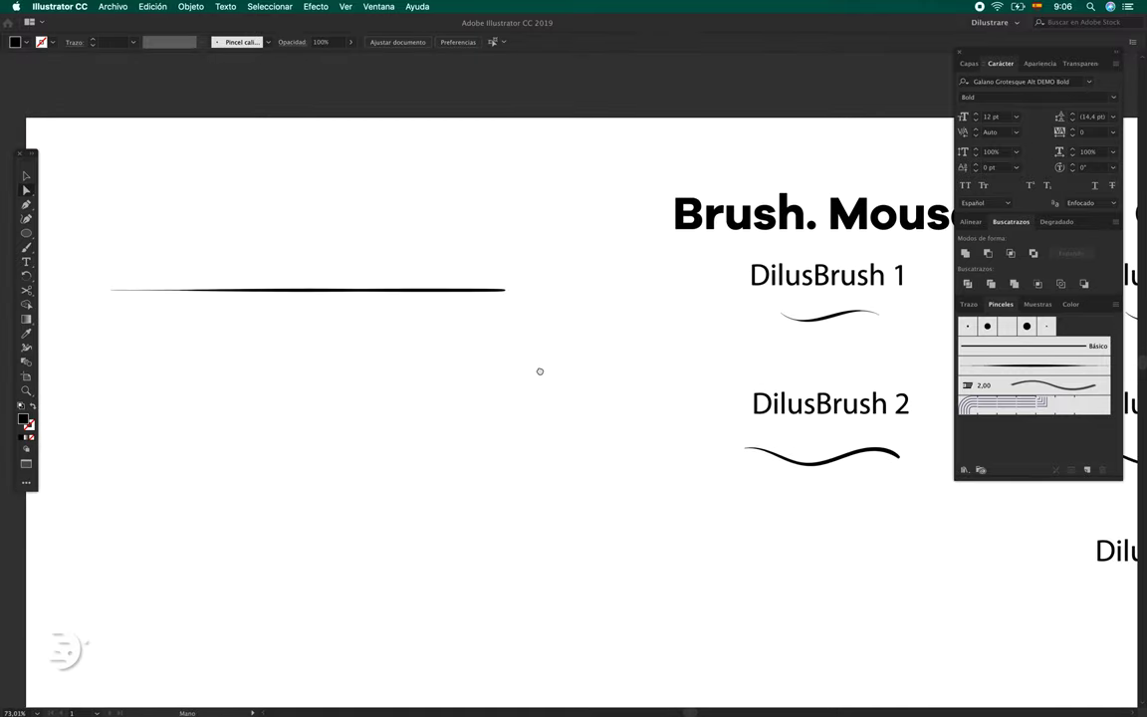
Step: Check the tapered stroke's rounded right-end anchors, then bring the DilusBrush samples into view
scroll(555, 379, "up", 3)
left_click_drag(271, 225, 467, 404)
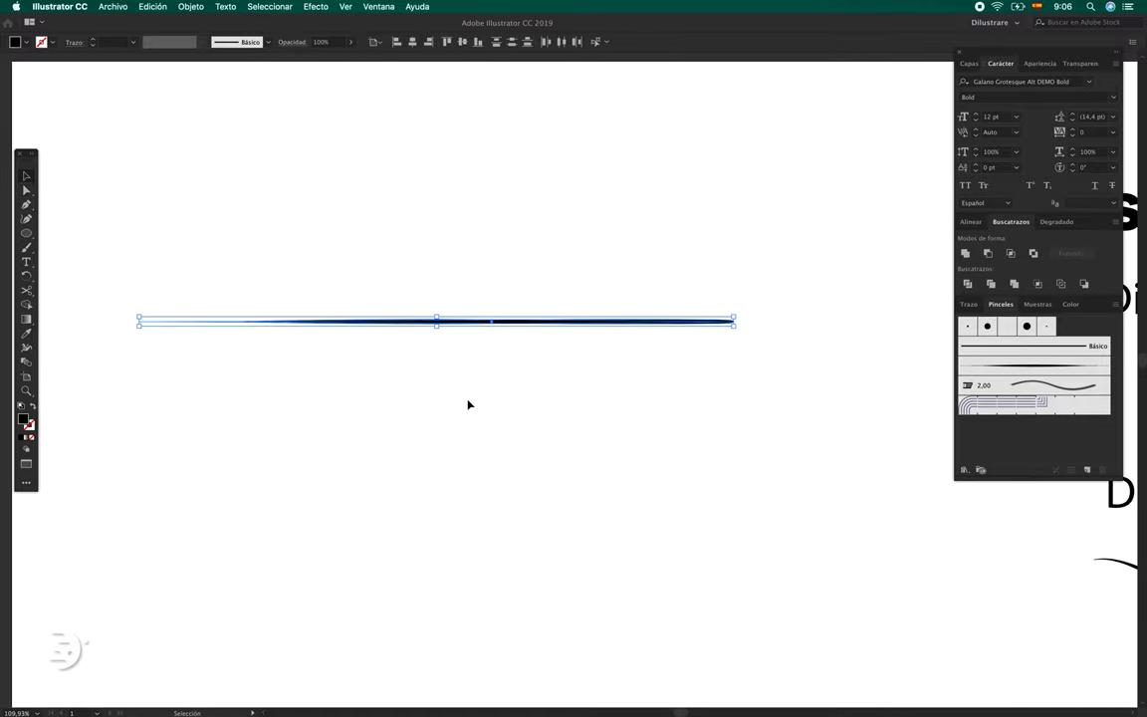
left_click(970, 256)
left_click(660, 573)
key("a")
scroll(729, 337, "up", 3)
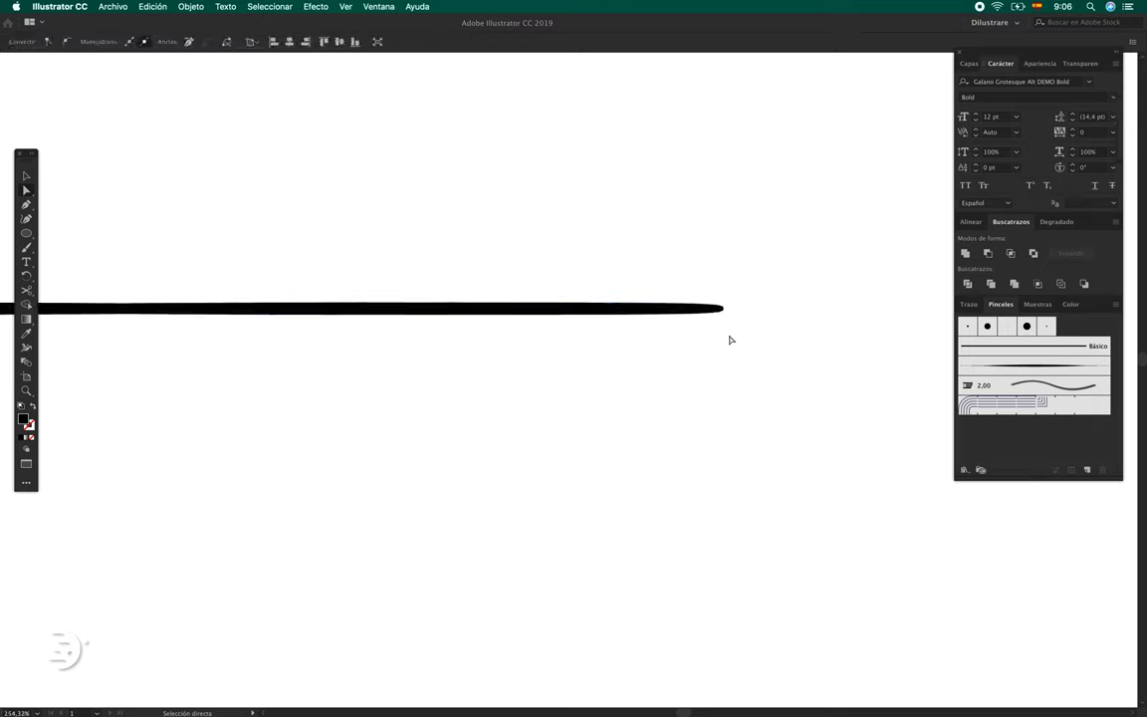
scroll(722, 309, "up", 5)
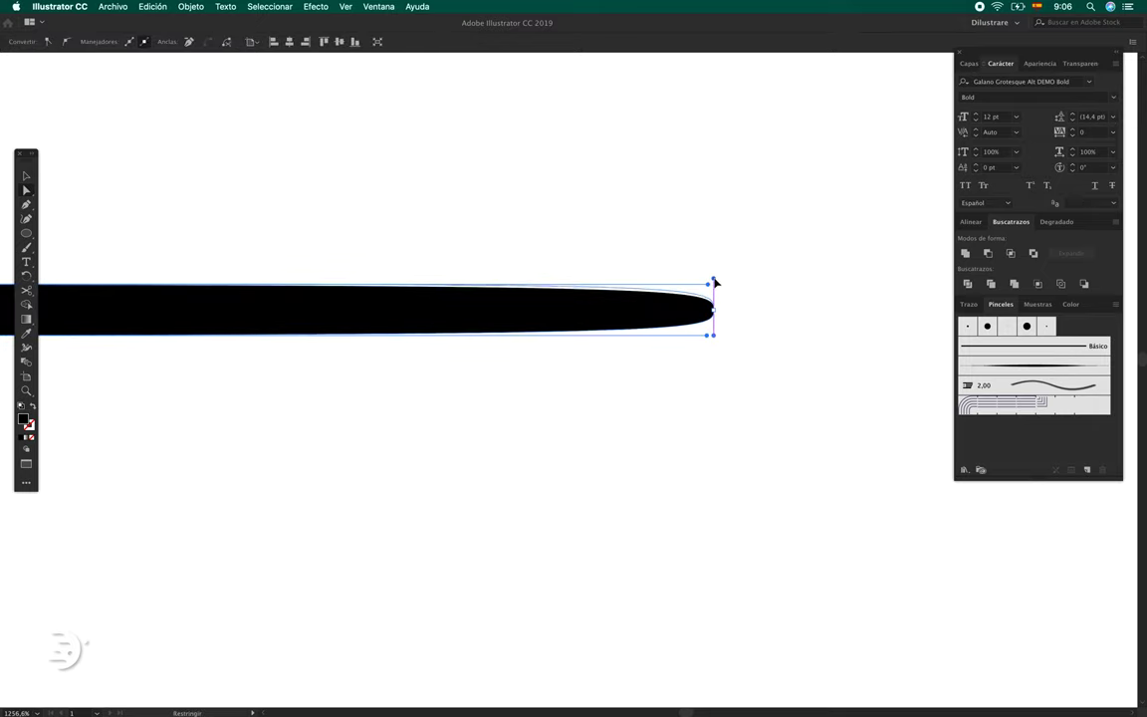
left_click_drag(715, 282, 714, 344)
left_click(673, 399)
scroll(673, 417, "down", 4)
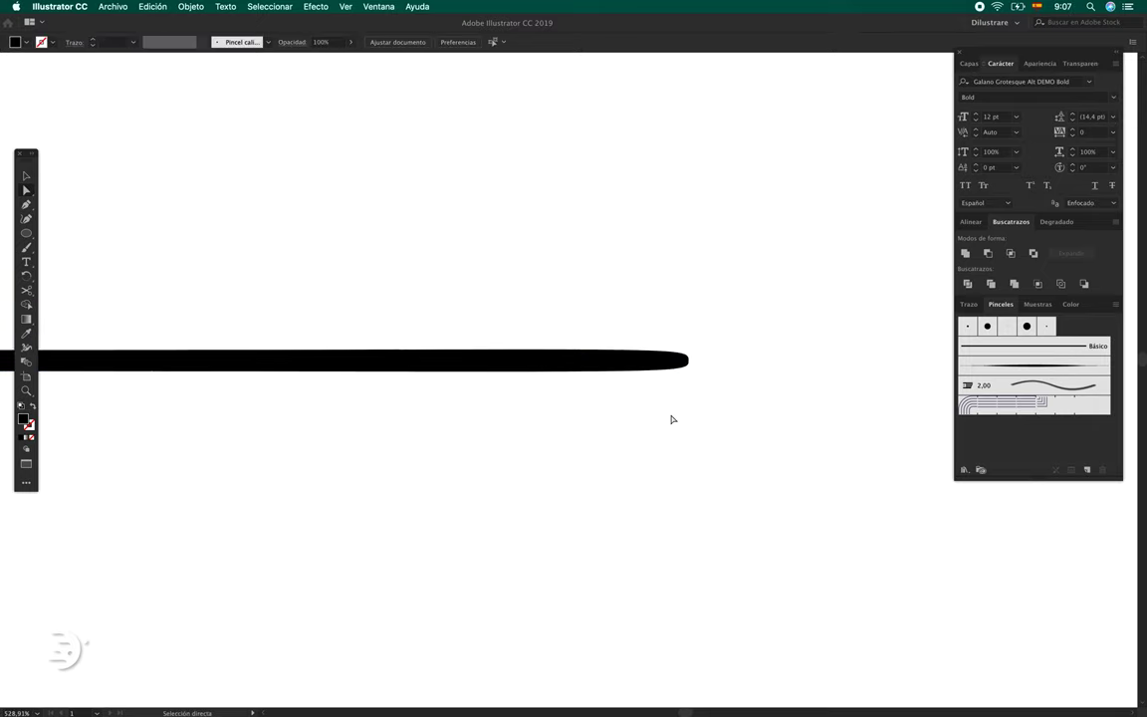
scroll(667, 445, "down", 2)
key("v")
scroll(665, 448, "down", 4)
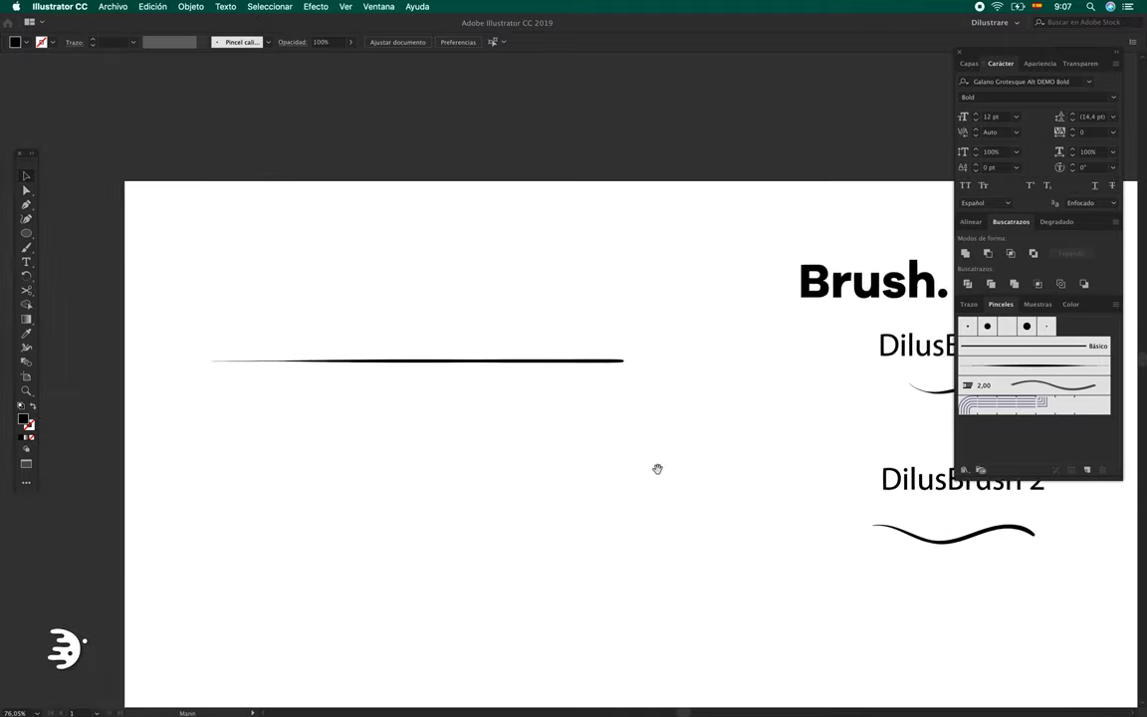
left_click_drag(658, 468, 524, 387)
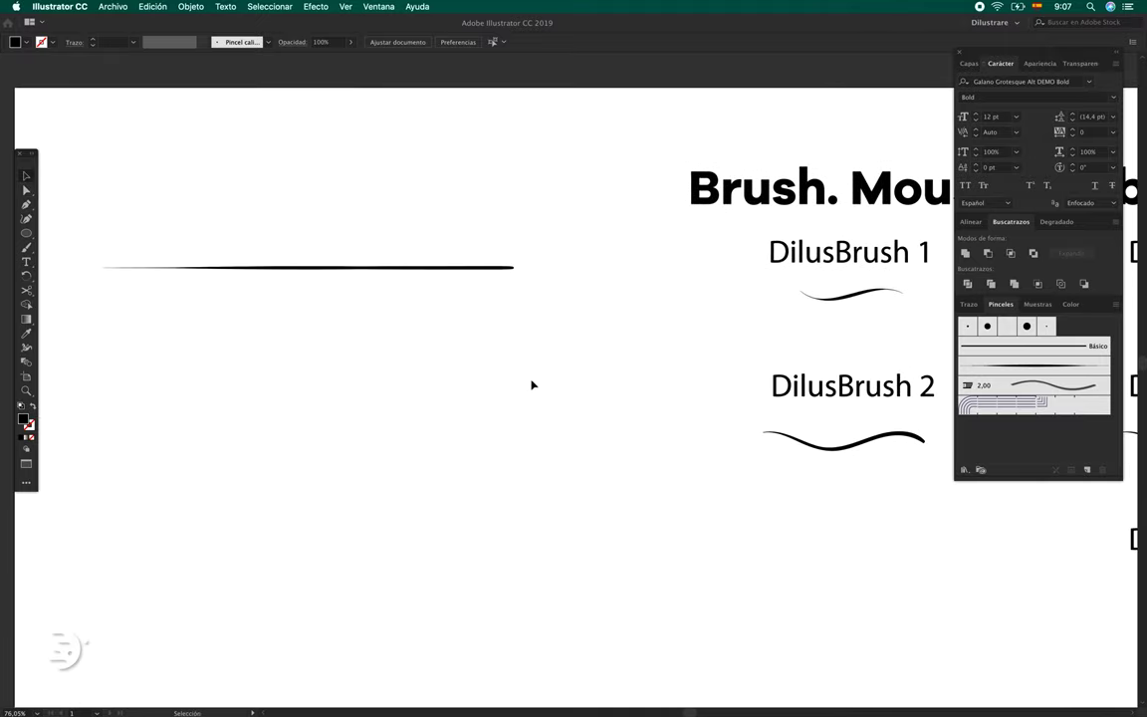
scroll(524, 353, "down", 2)
scroll(542, 381, "down", 2)
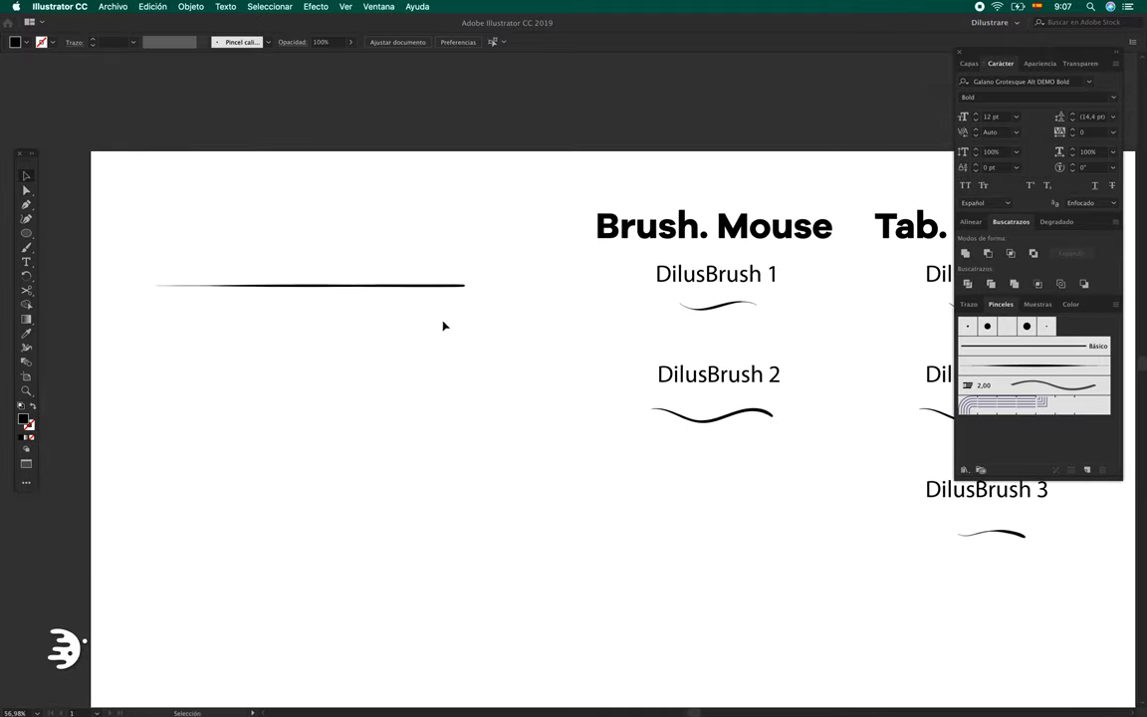
Step: Save the stroke as art brush DilusBrush2 with Matices colorization
left_click(403, 288)
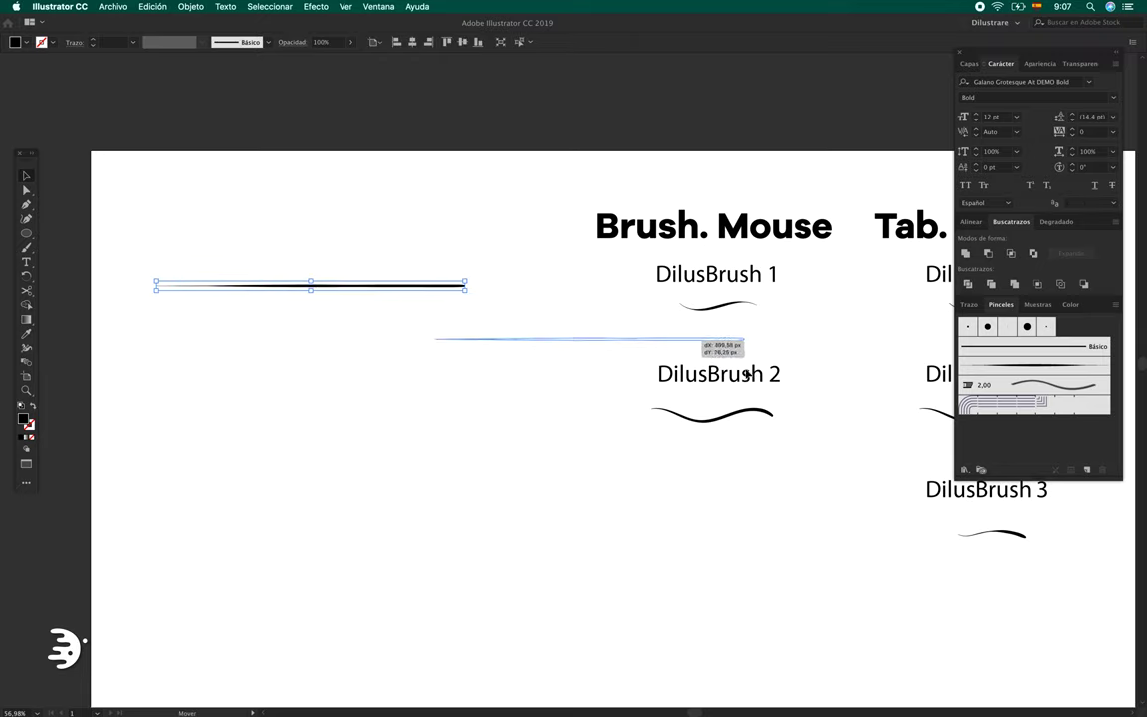
left_click_drag(403, 288, 1031, 440)
left_click(518, 402)
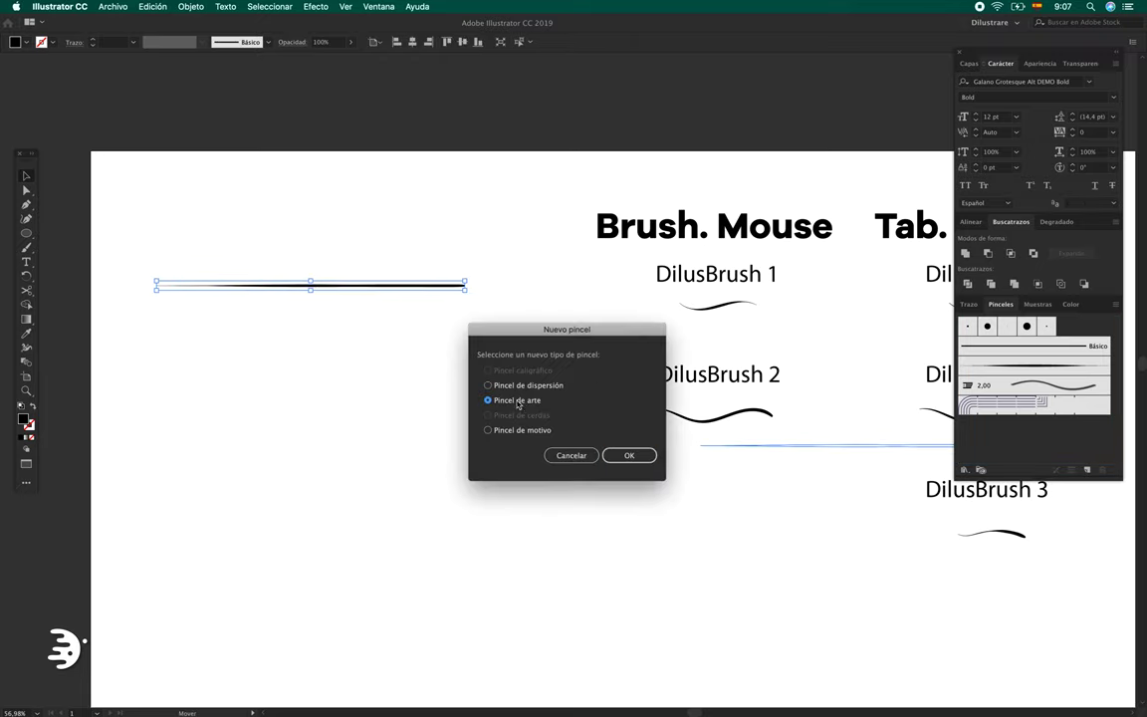
left_click(625, 455)
type("D")
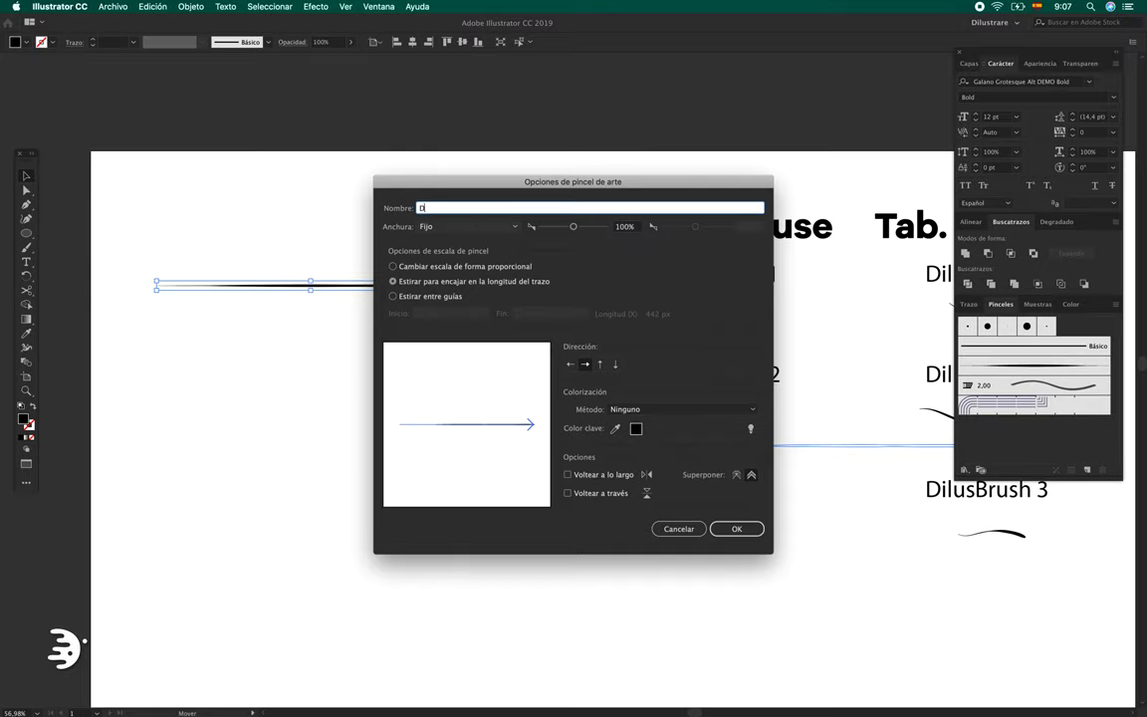
type("ilusBrush2")
left_click(611, 408)
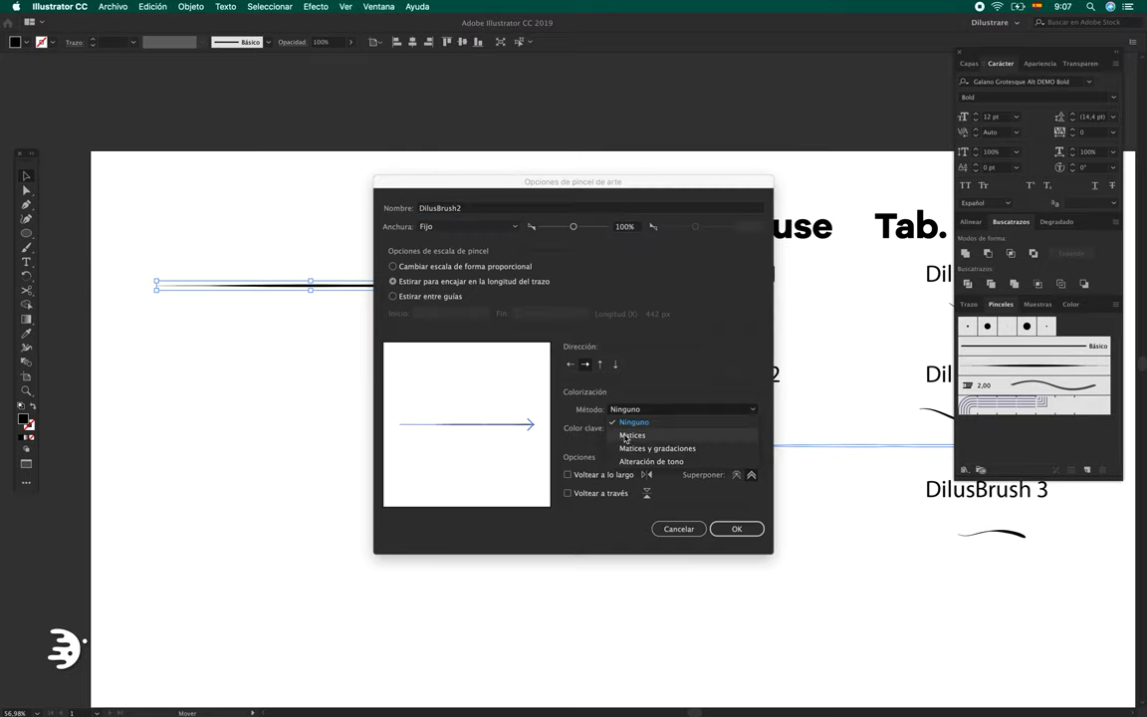
left_click(633, 434)
left_click(737, 528)
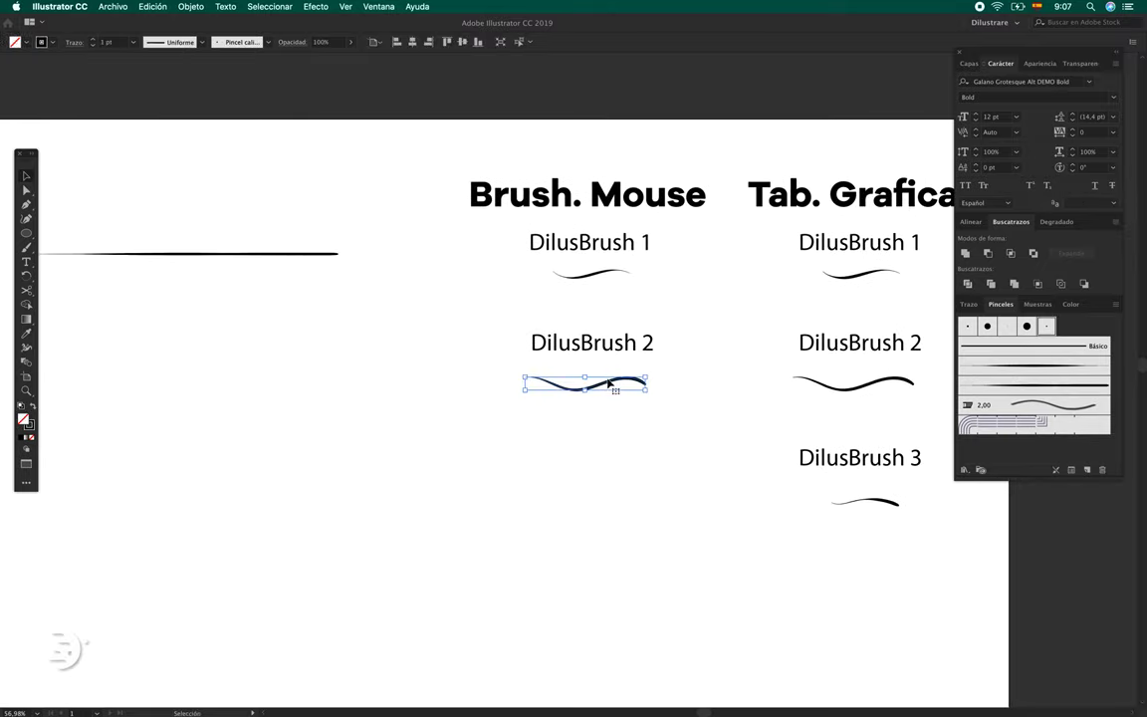
Step: Option-drag the DilusBrush 3 label and stroke into the Brush. Mouse column under DilusBrush 2
scroll(609, 385, "up", 5)
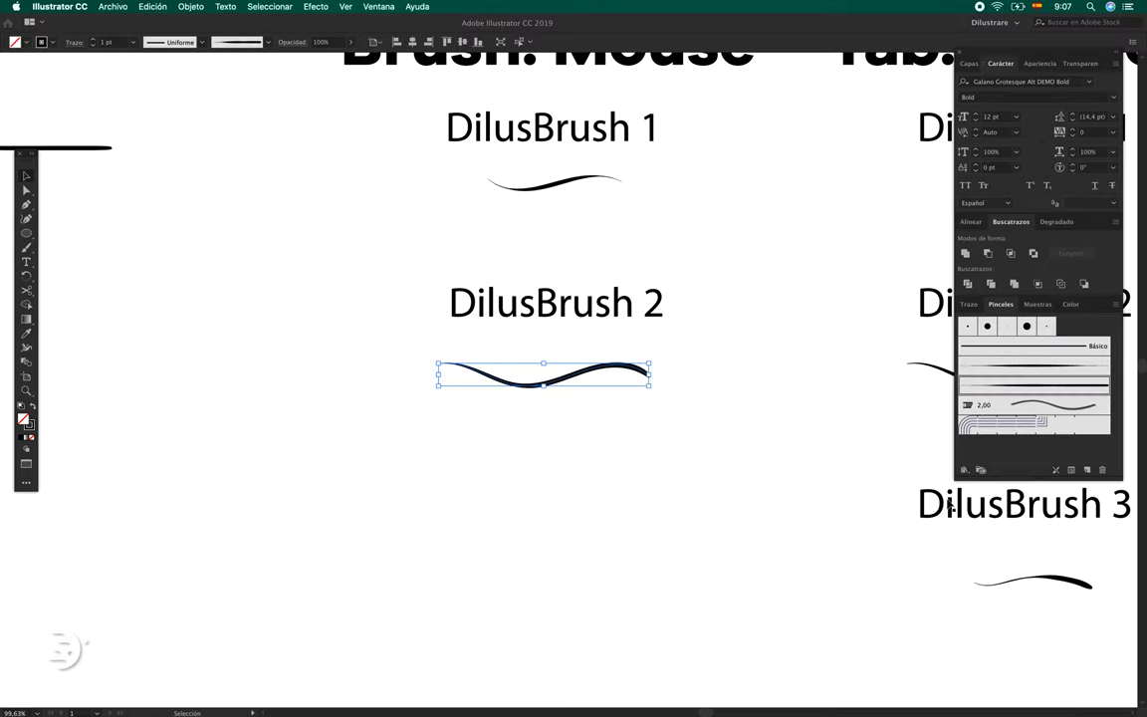
left_click(697, 499)
scroll(614, 500, "down", 2)
scroll(613, 499, "down", 2)
scroll(564, 466, "right", 2)
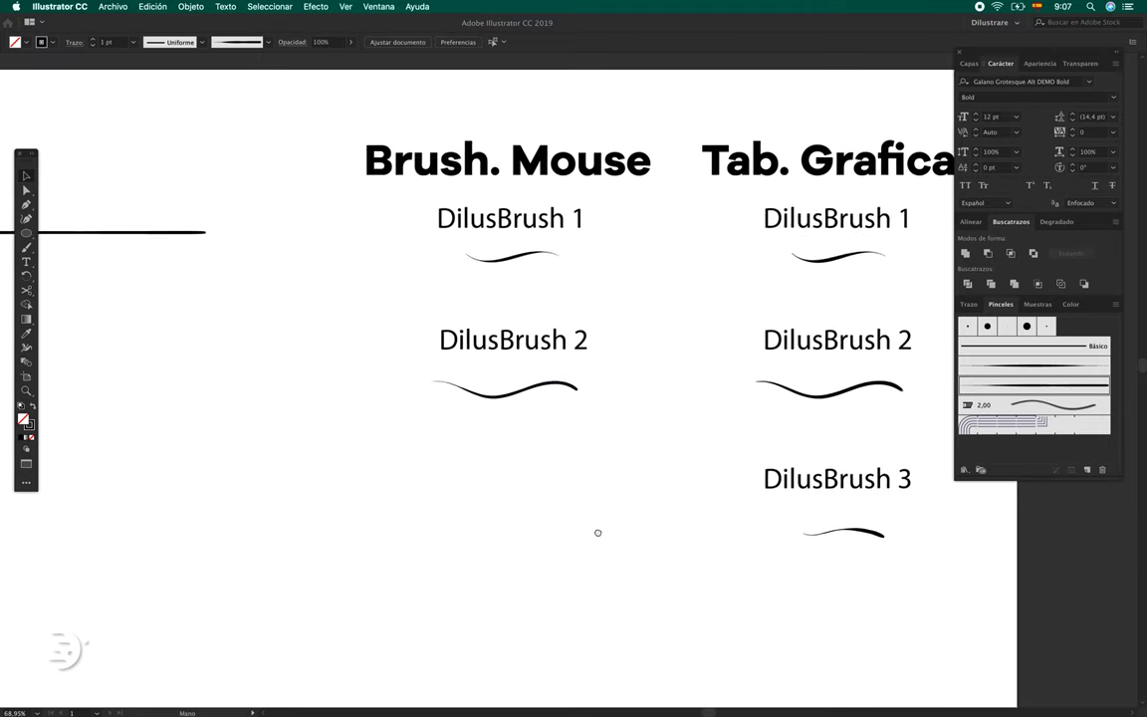
scroll(798, 412, "down", 1)
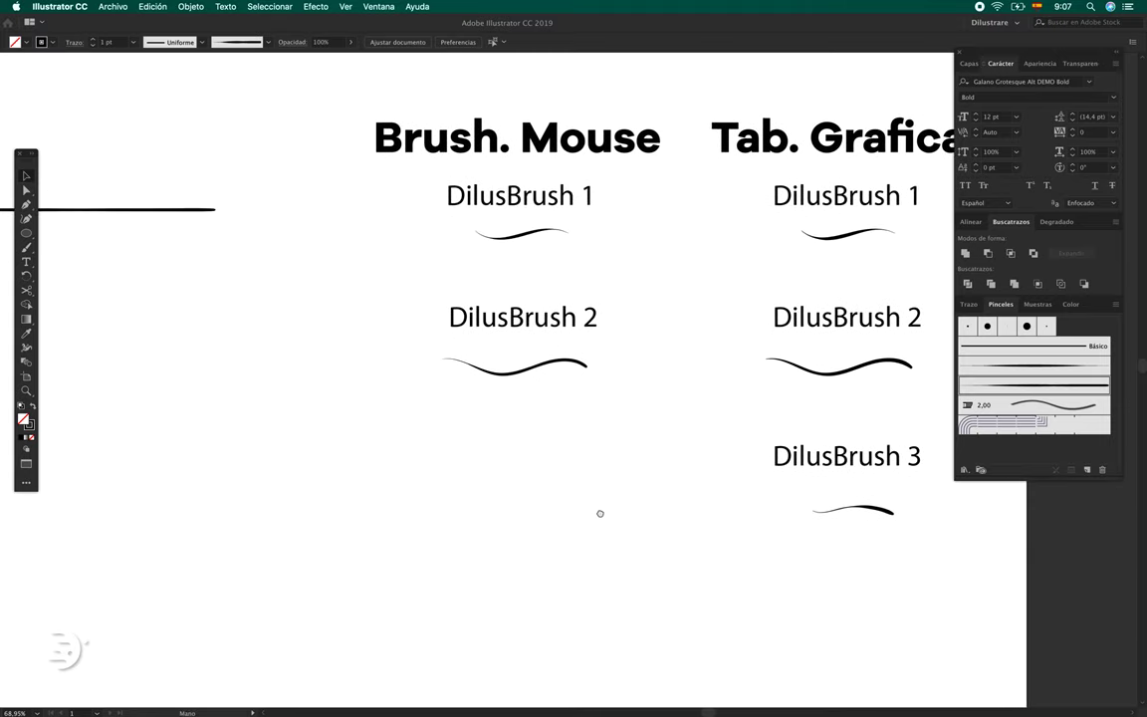
scroll(616, 479, "down", 2)
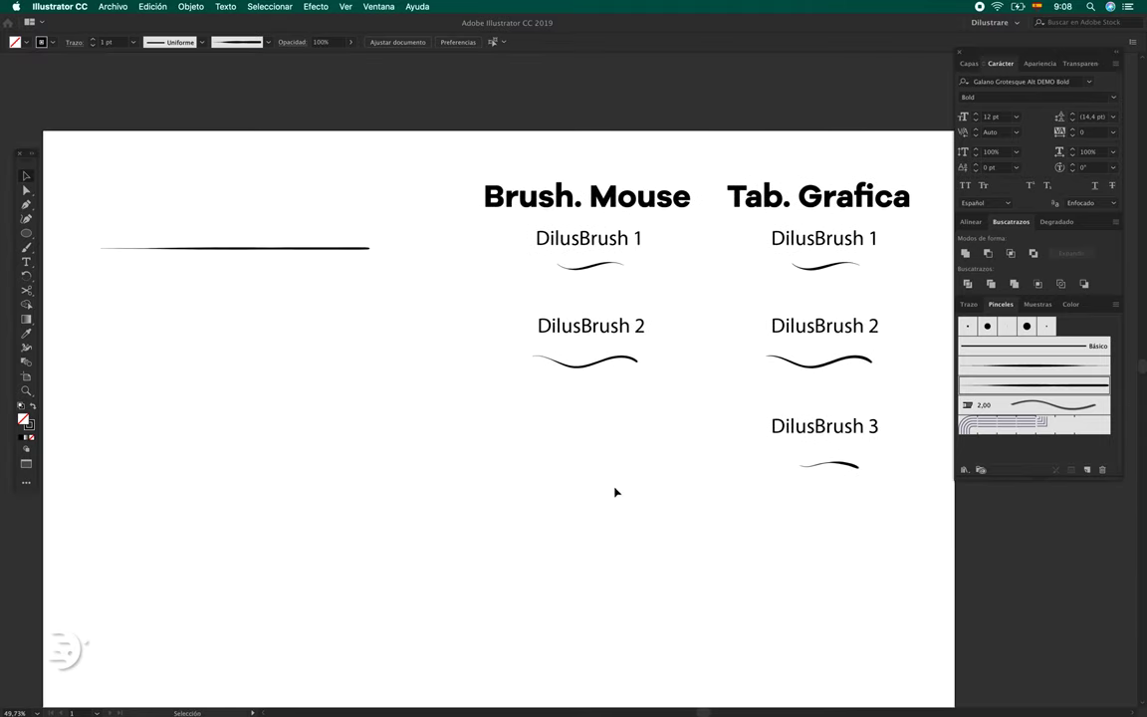
left_click(824, 464)
left_click_drag(824, 464, 594, 463)
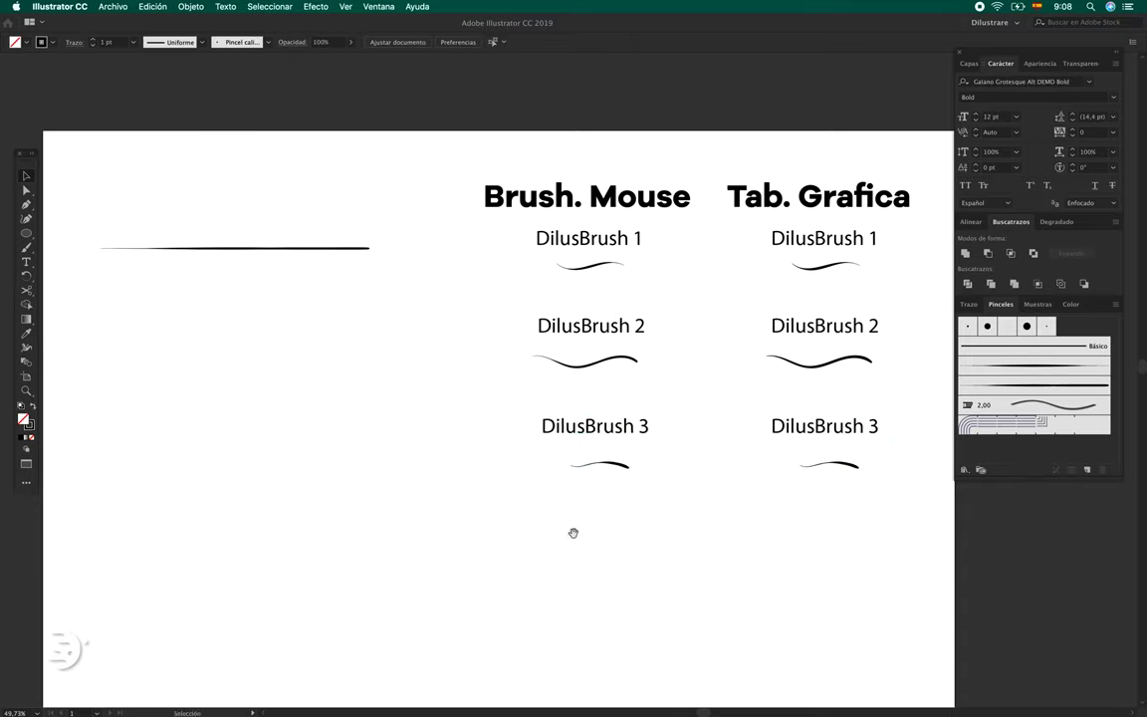
left_click_drag(502, 514, 645, 517)
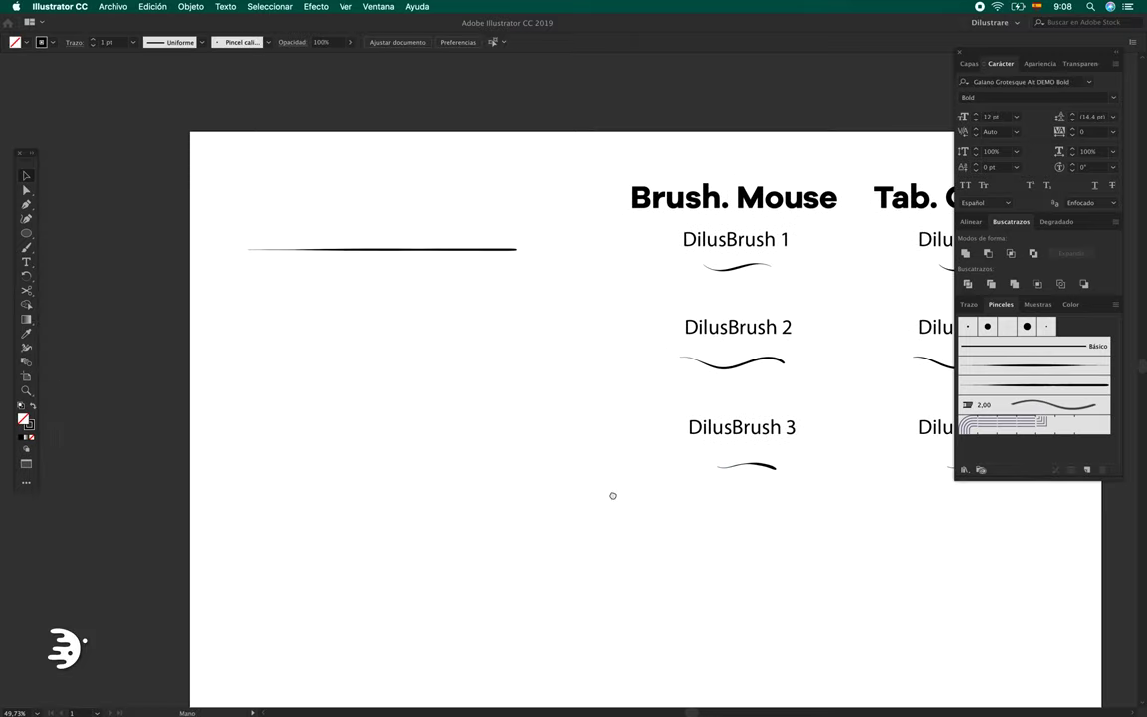
left_click(453, 250)
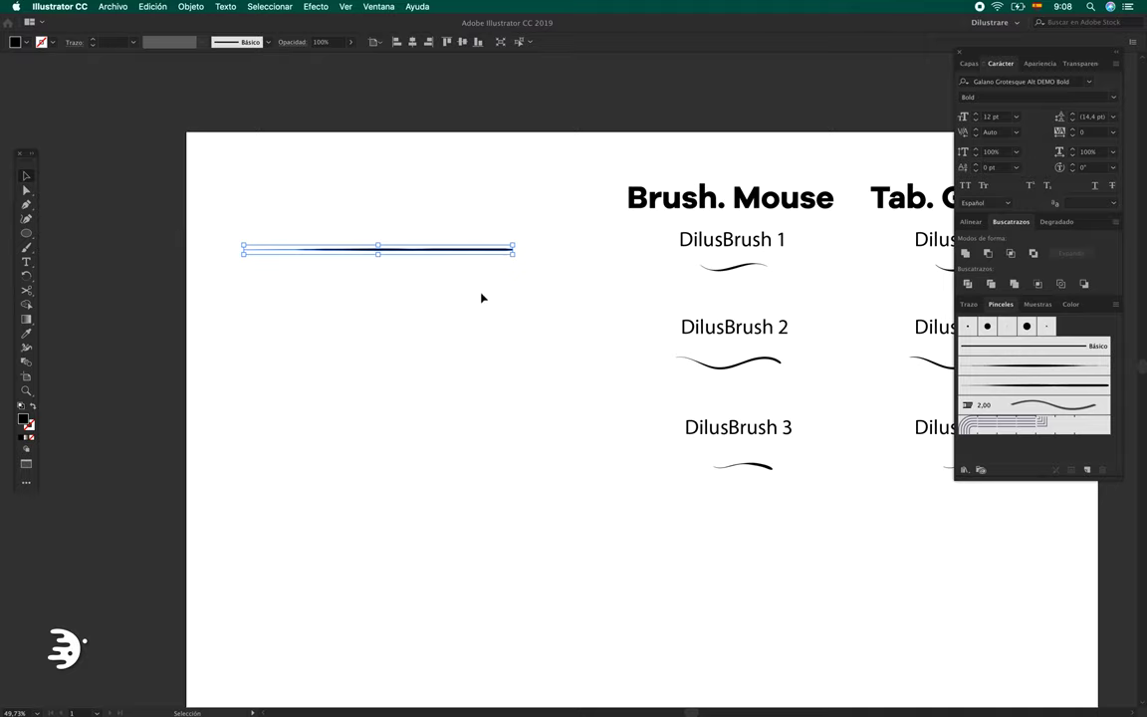
Step: Zoom in on the long left line and reshape its rounded right-end anchor
left_click(517, 288)
key("a")
scroll(530, 284, "up", 10, "alt")
left_click(512, 254)
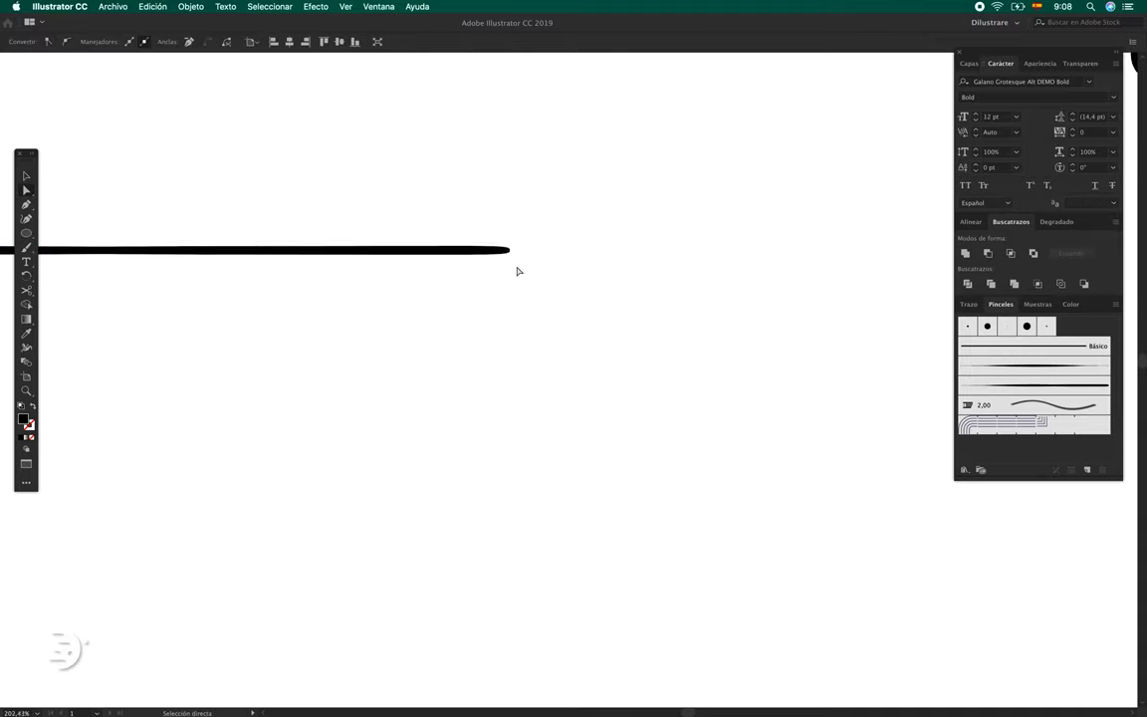
scroll(515, 257, "up", 6, "alt")
left_click(296, 253)
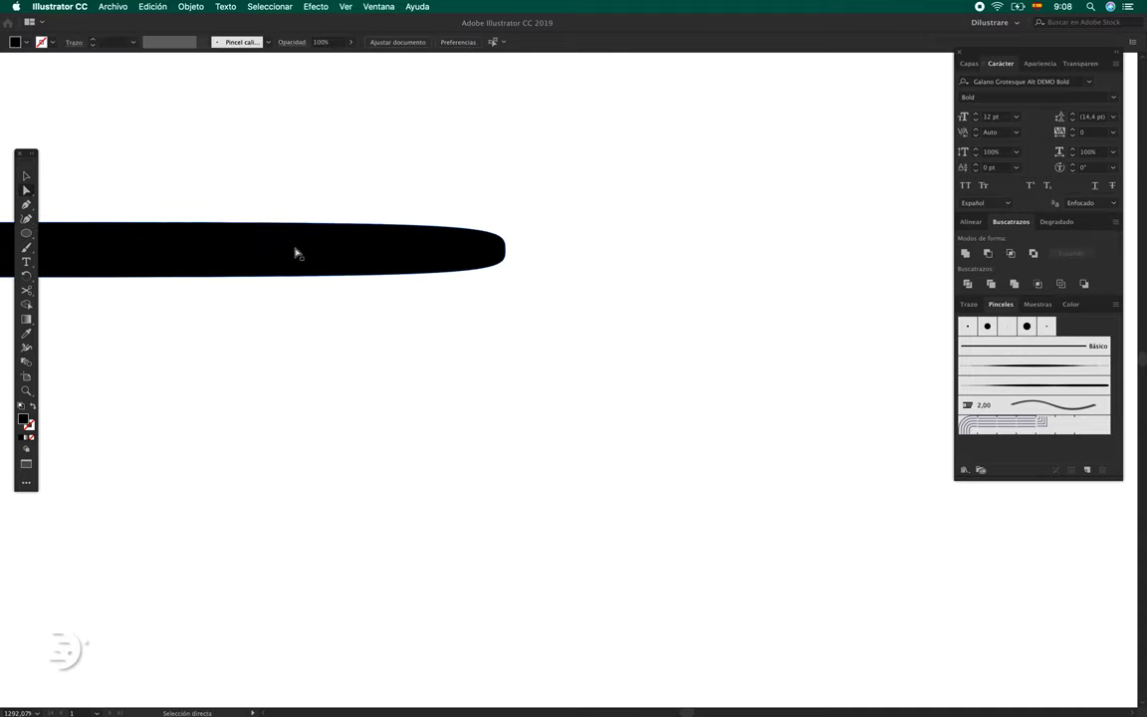
scroll(627, 297, "left", 3)
scroll(628, 297, "up", 2)
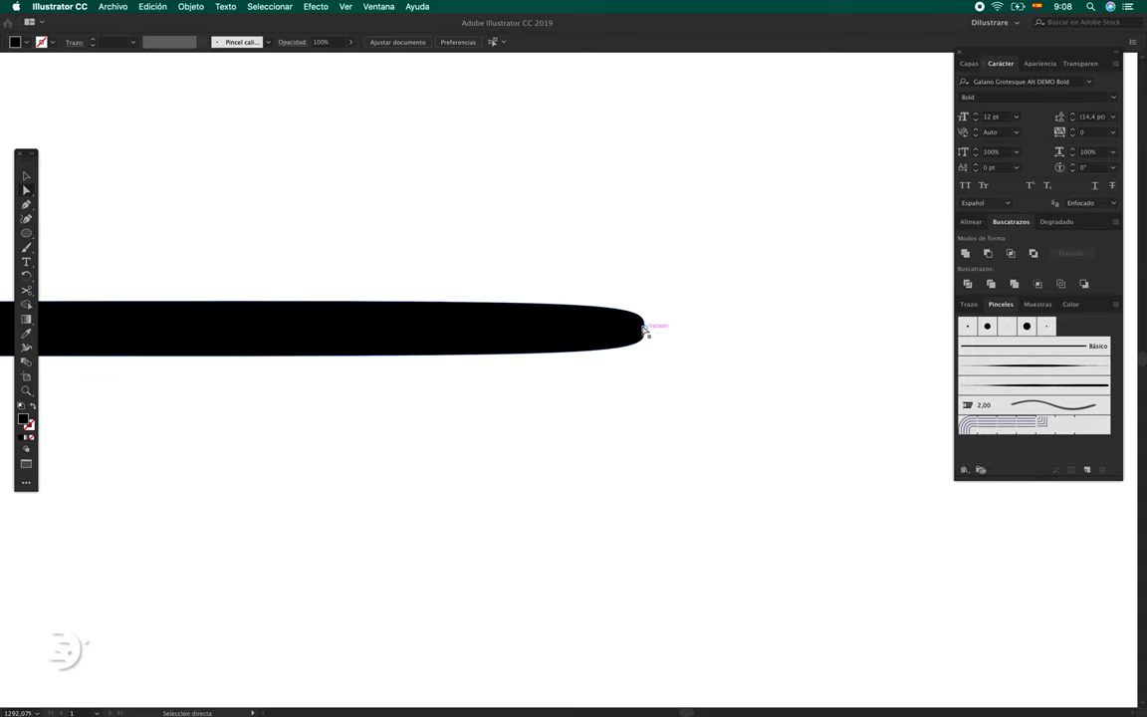
left_click(642, 298)
left_click_drag(646, 367, 648, 269)
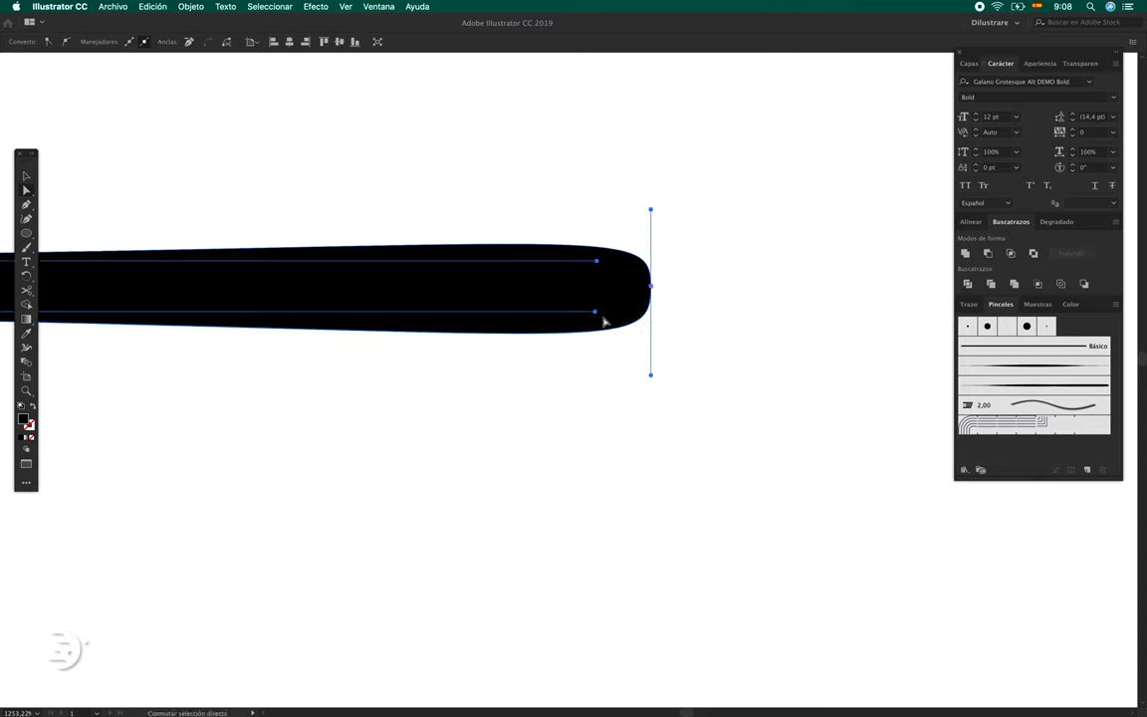
scroll(553, 389, "down", 10, "alt")
Step: Refine the anchor where the long line's thin taper begins
left_click(464, 347)
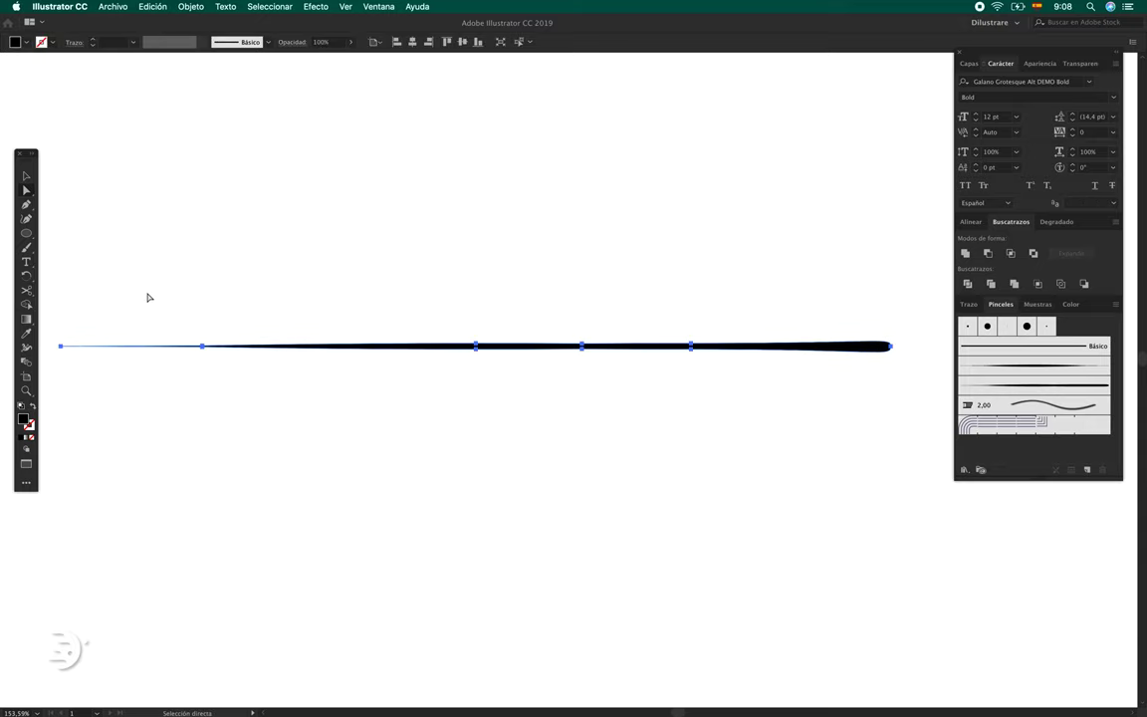
left_click_drag(214, 357, 259, 350)
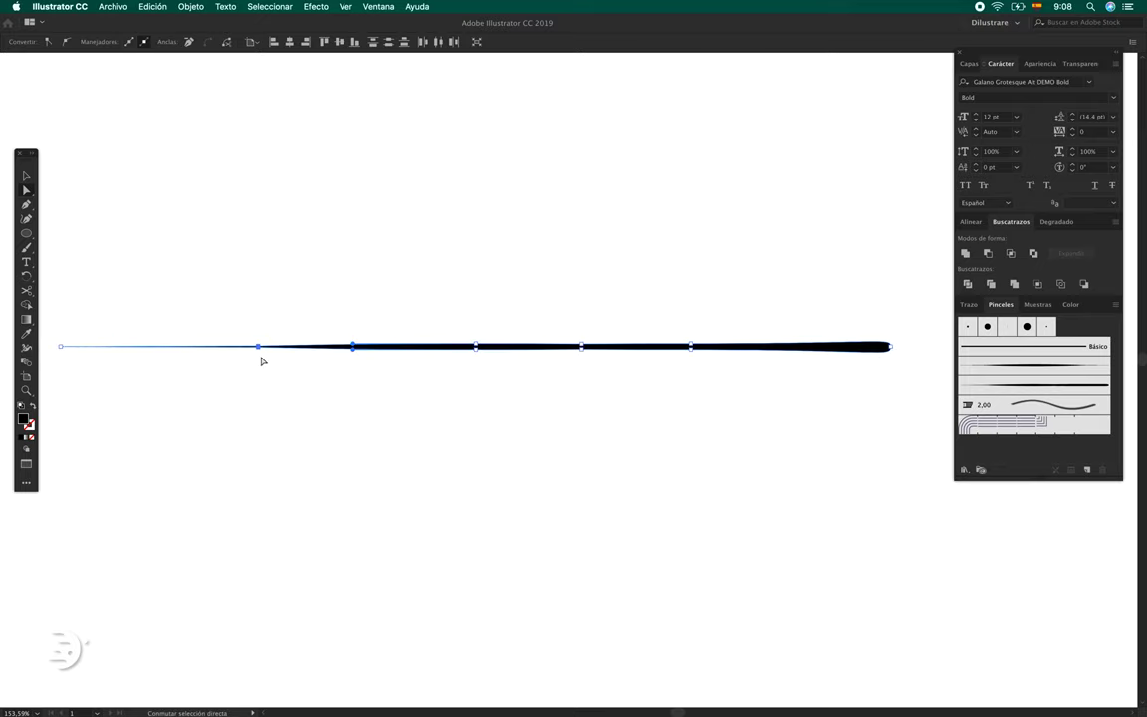
scroll(331, 415, "up", 3)
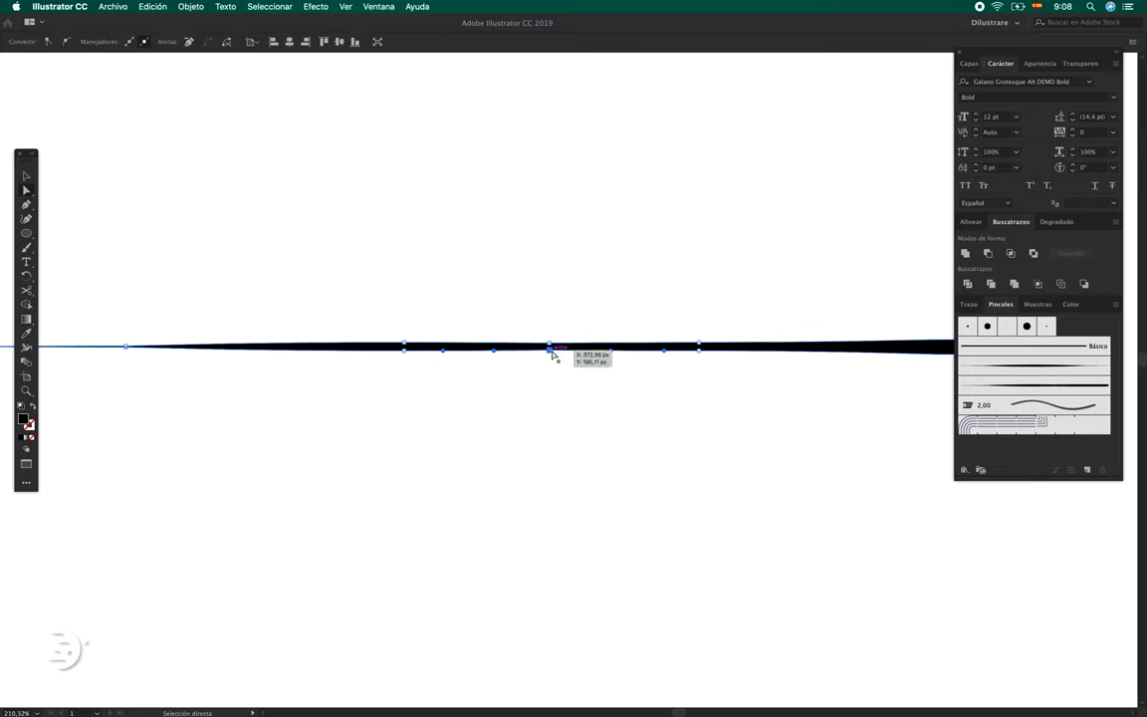
scroll(551, 354, "right", 2)
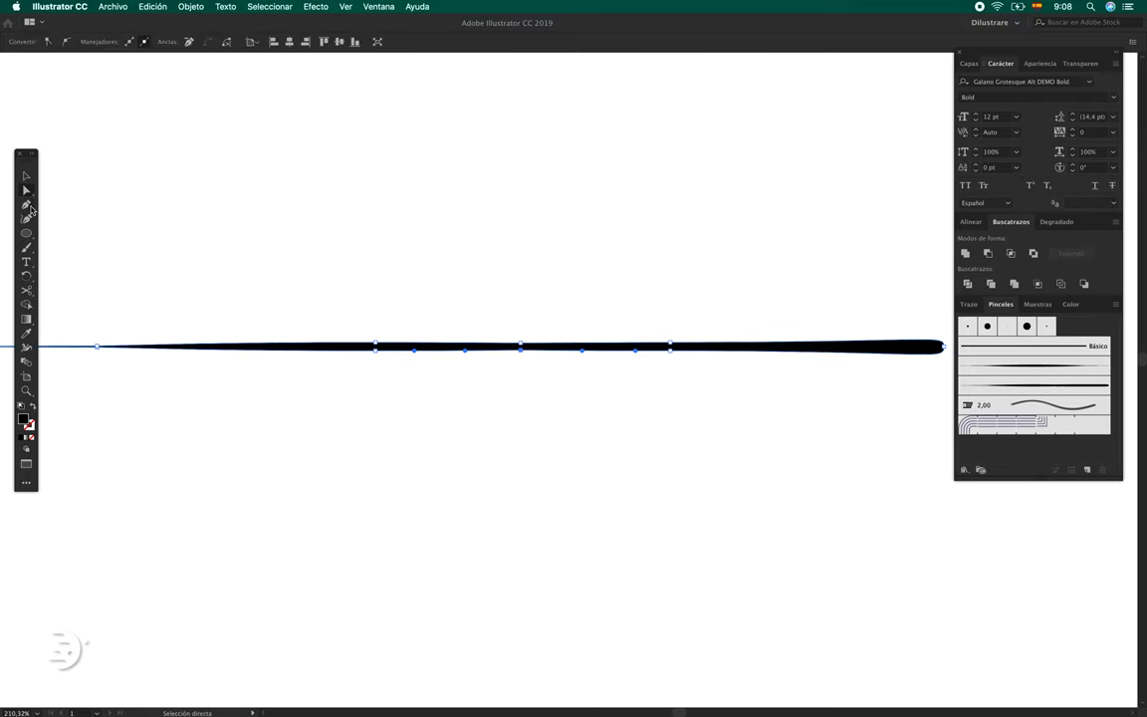
left_click(524, 355)
left_click(673, 404)
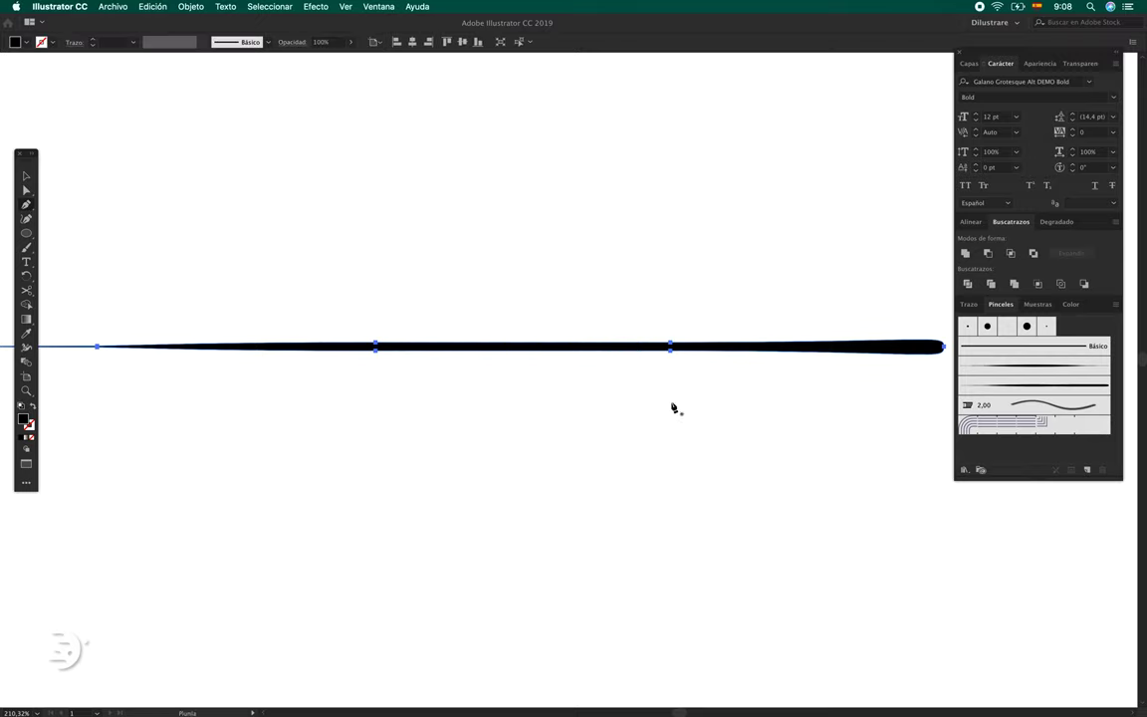
left_click(687, 347)
scroll(624, 359, "up", 2)
scroll(479, 353, "up", 2)
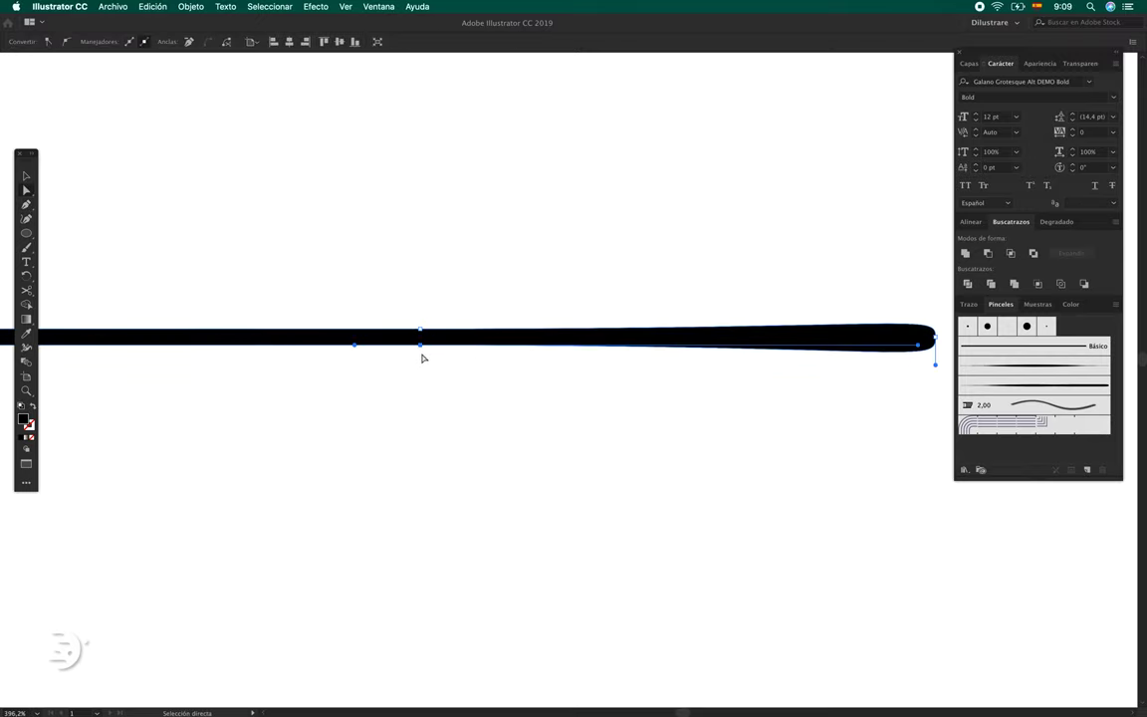
scroll(422, 353, "up", 2)
scroll(424, 349, "up", 1)
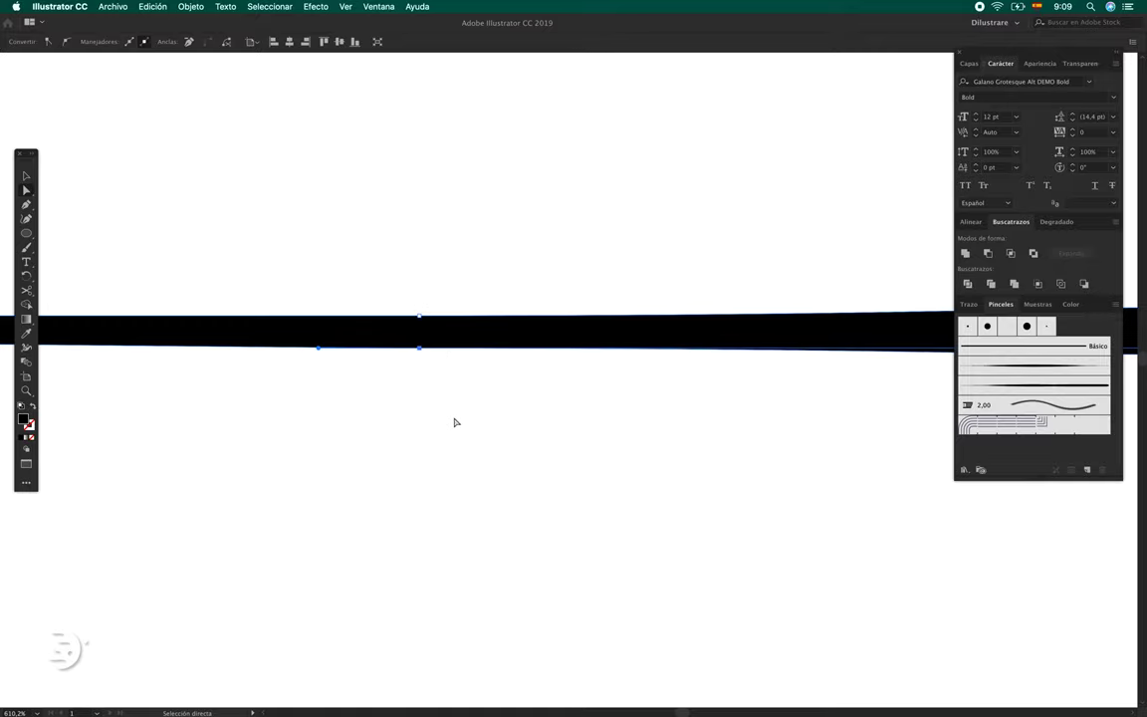
left_click(443, 448)
key("super+0")
Step: Lengthen the end anchor's upper and lower handles to round the line's thick tip
key("a")
left_click(545, 318)
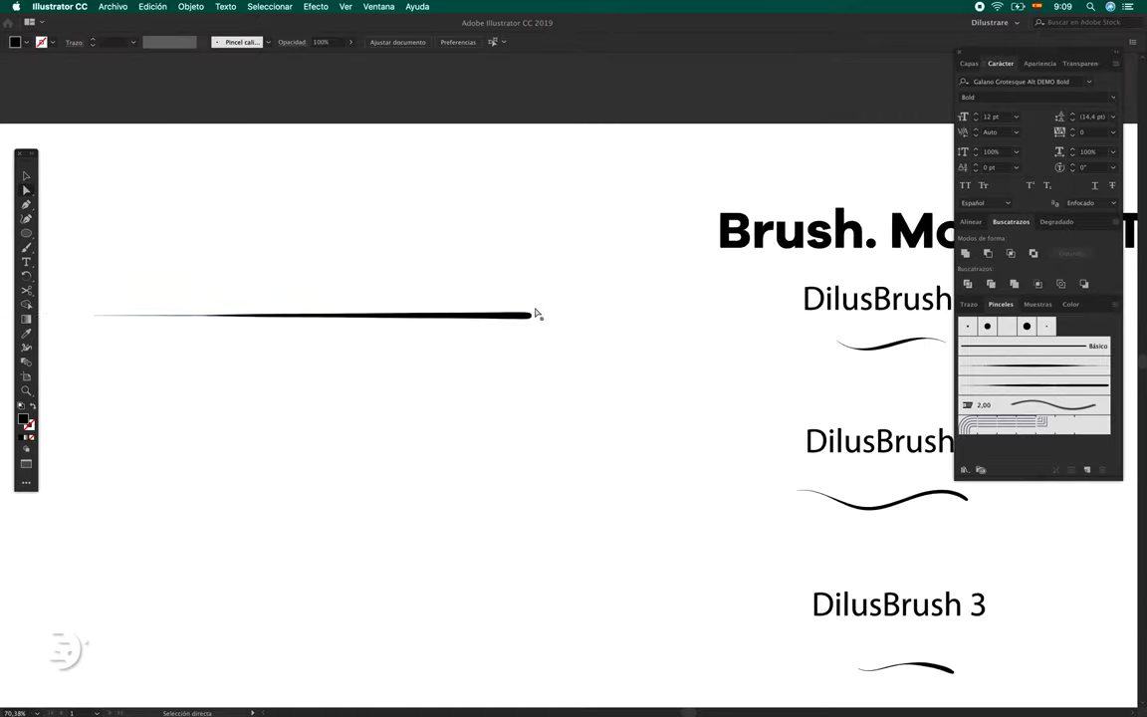
scroll(538, 313, "up", 4)
scroll(535, 309, "up", 2)
scroll(534, 294, "up", 2)
left_click_drag(534, 286, 533, 275)
left_click_drag(532, 358, 534, 368)
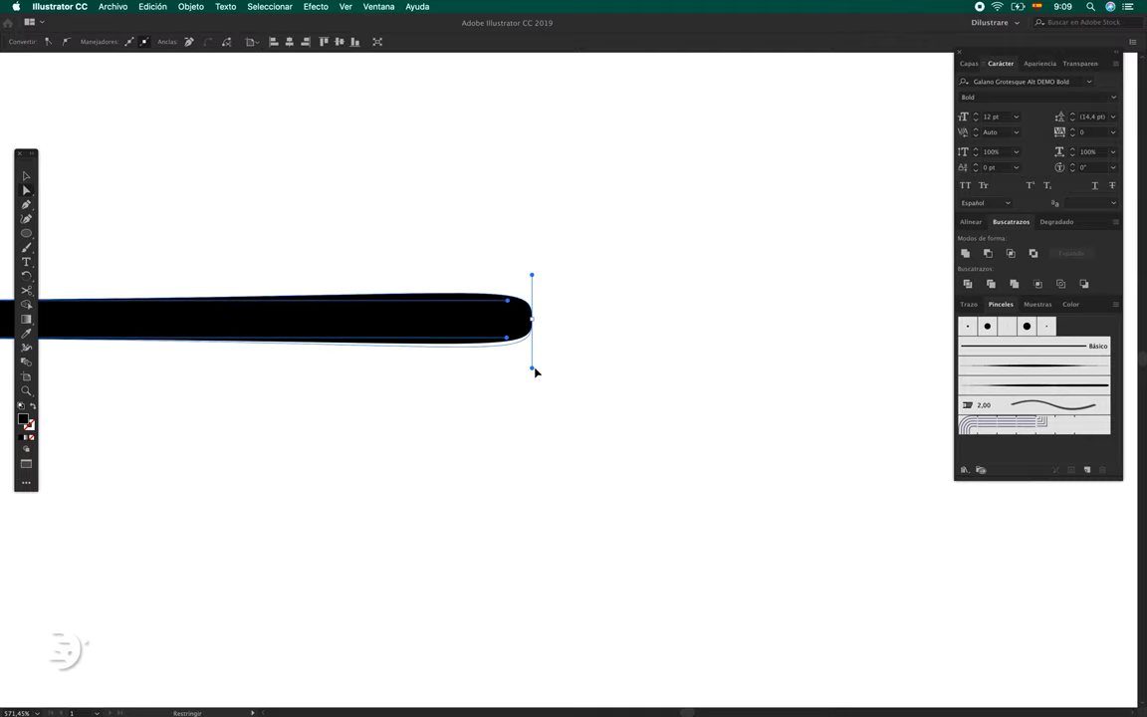
left_click(466, 412)
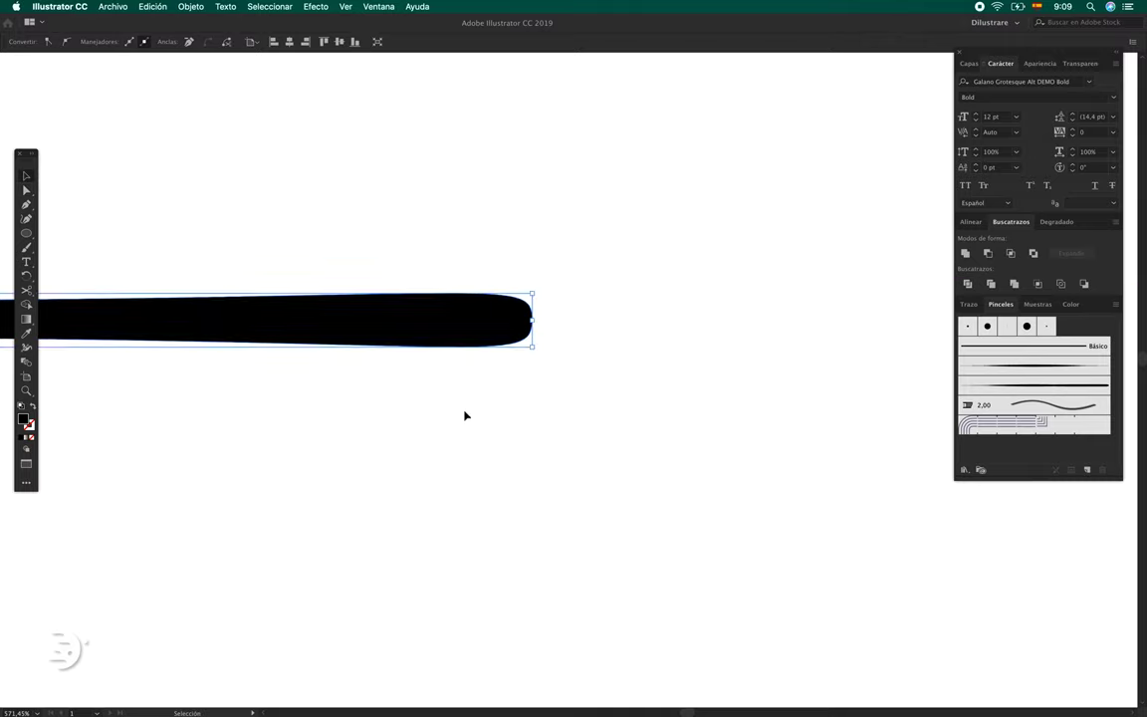
key("b")
scroll(399, 479, "down", 5)
left_click_drag(399, 478, 480, 407)
key("v")
scroll(475, 410, "down", 5)
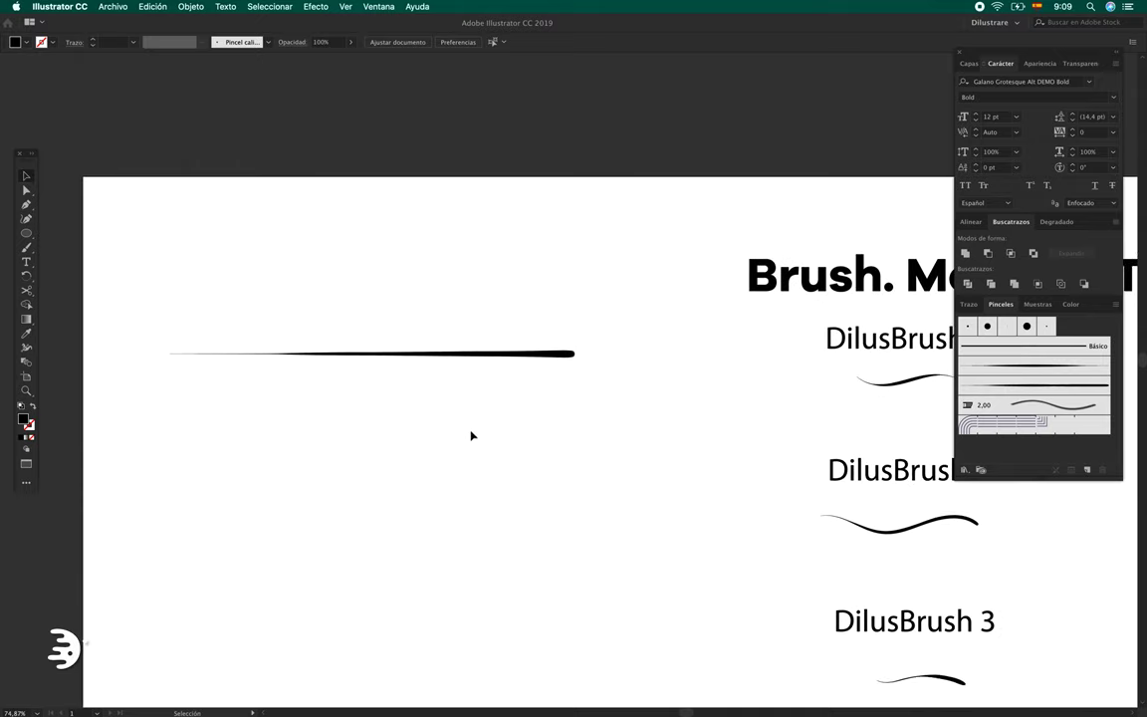
scroll(412, 379, "down", 2)
scroll(394, 310, "right", 2)
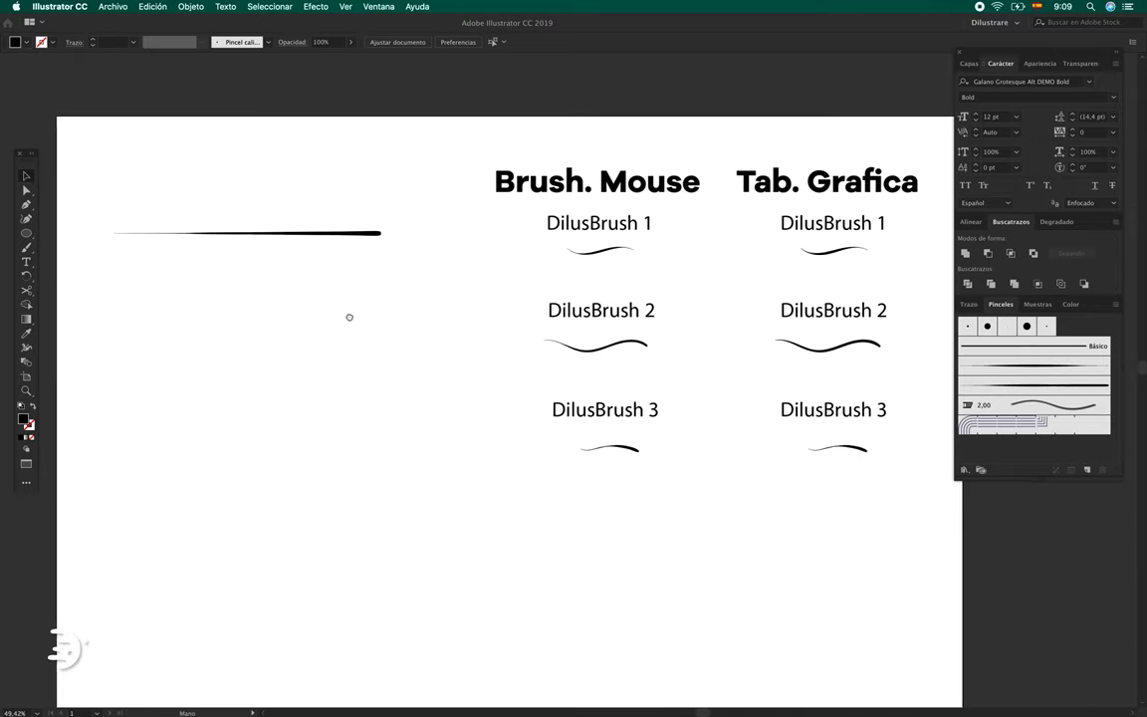
Step: Turn the tapered line into an art brush named DilusBrush3 with Tints colorization
left_click(299, 233)
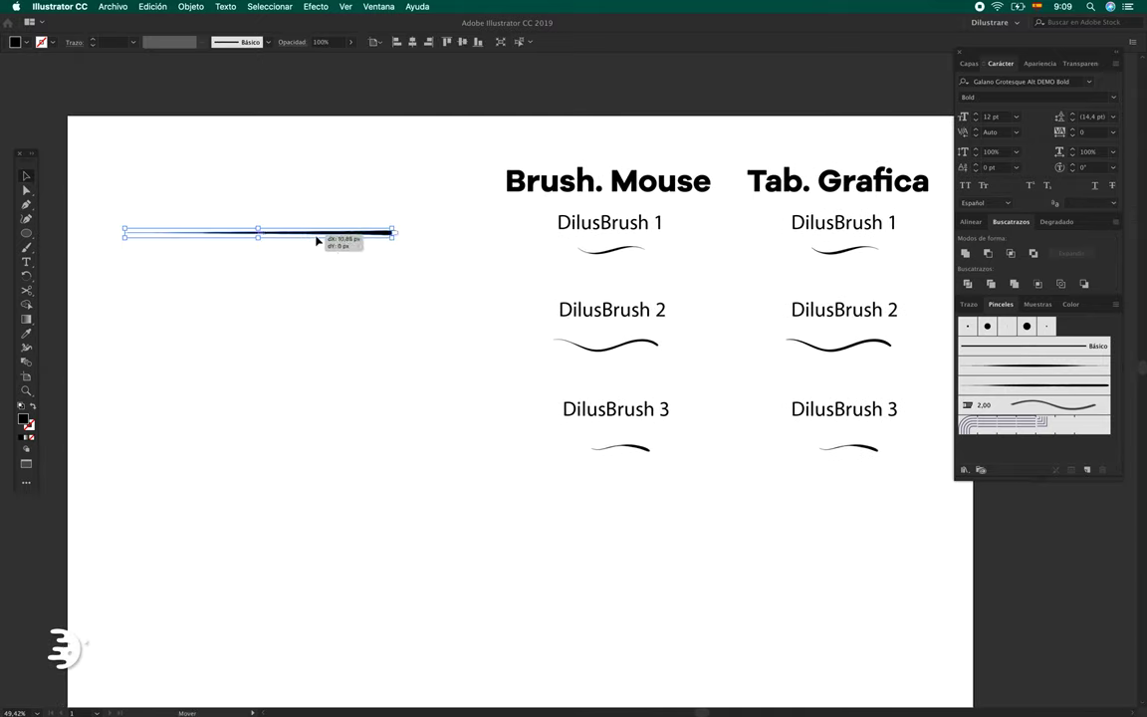
left_click_drag(317, 234, 1017, 450)
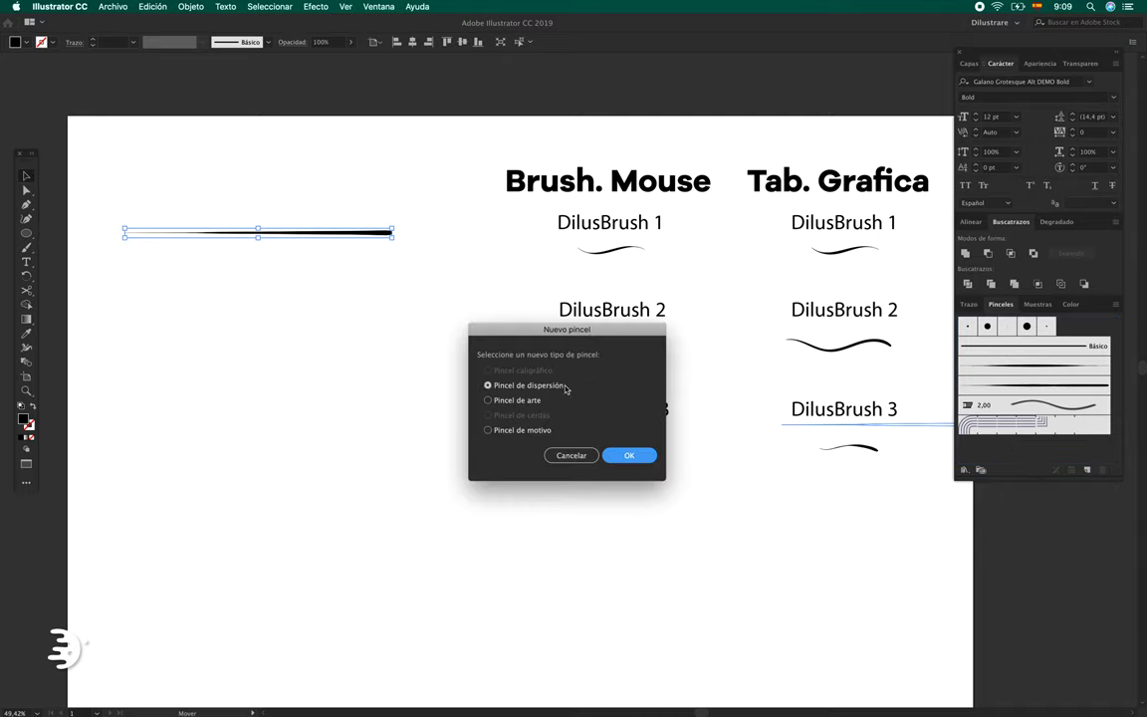
left_click(625, 457)
type("DilusBrush3")
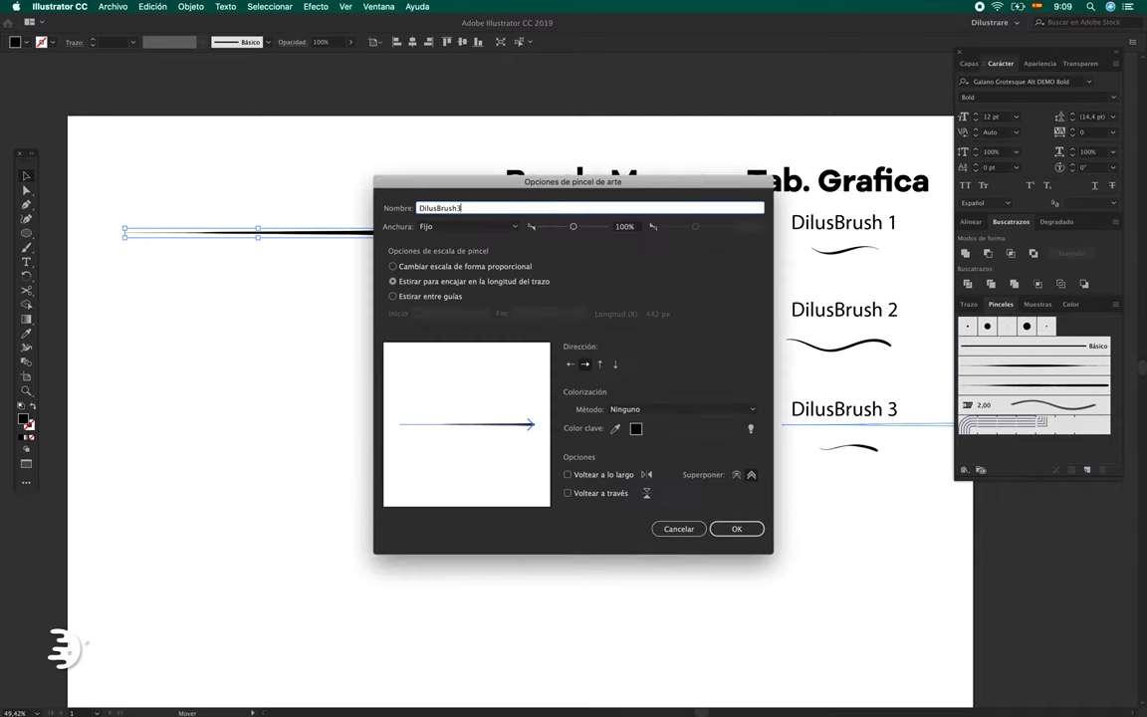
left_click(657, 409)
left_click(637, 464)
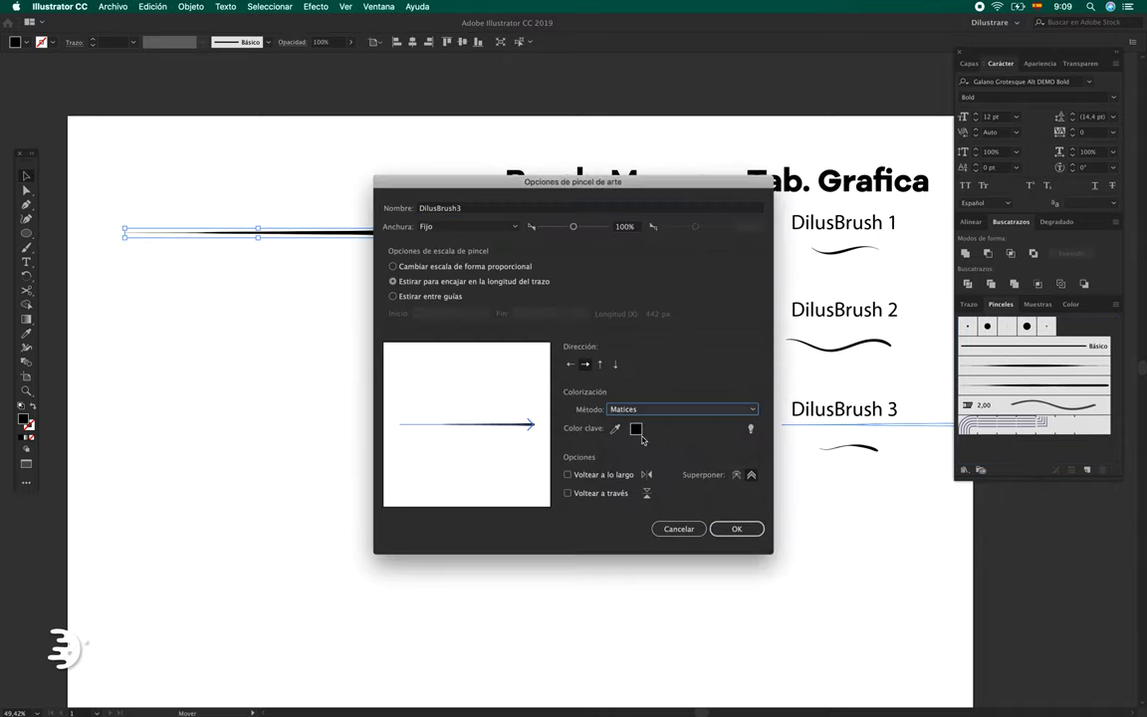
left_click(736, 528)
Step: Apply DilusBrush3 to the Brush. Mouse DilusBrush 3 sample and set its stroke to 0.75 pt
left_click(492, 512)
scroll(498, 438, "up", 3)
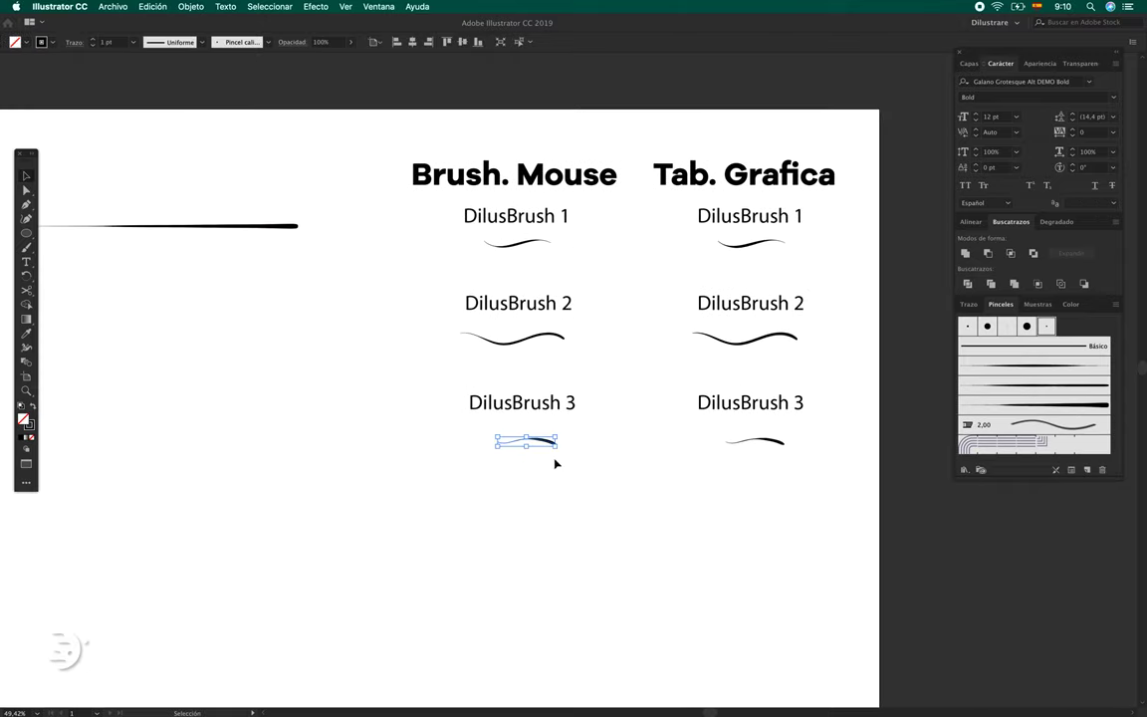
left_click(518, 434)
scroll(556, 471, "up", 2)
scroll(562, 488, "up", 2)
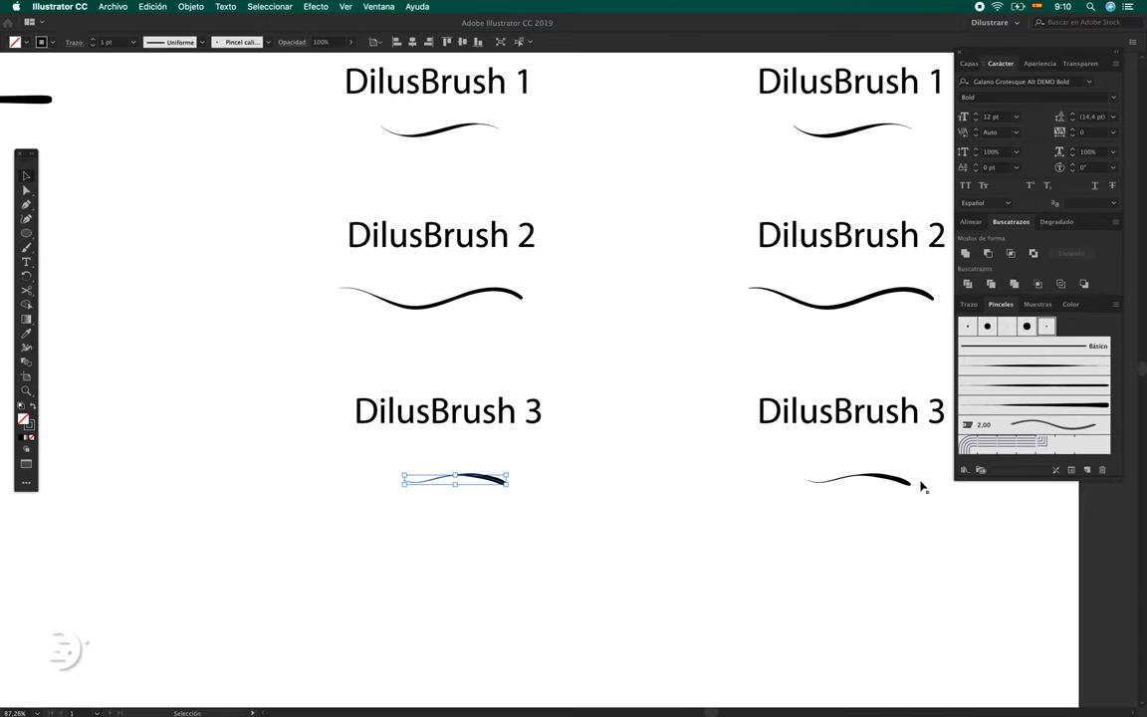
left_click(1042, 405)
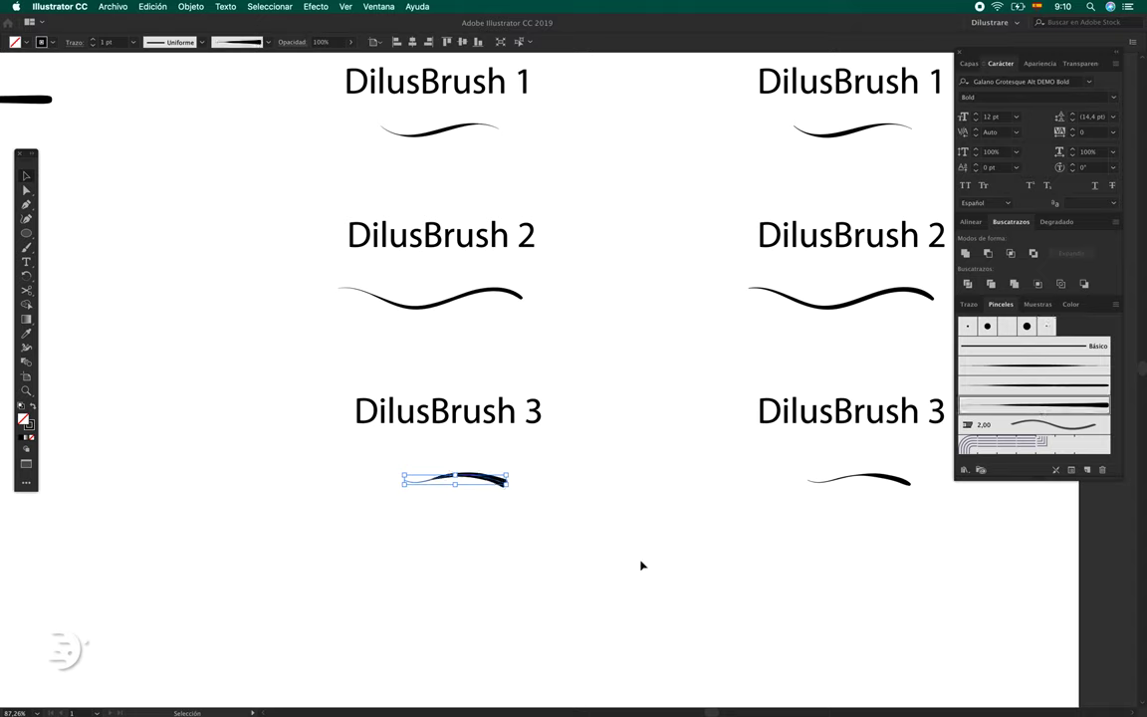
left_click(506, 566)
left_click(507, 485)
left_click(92, 46)
left_click(107, 142)
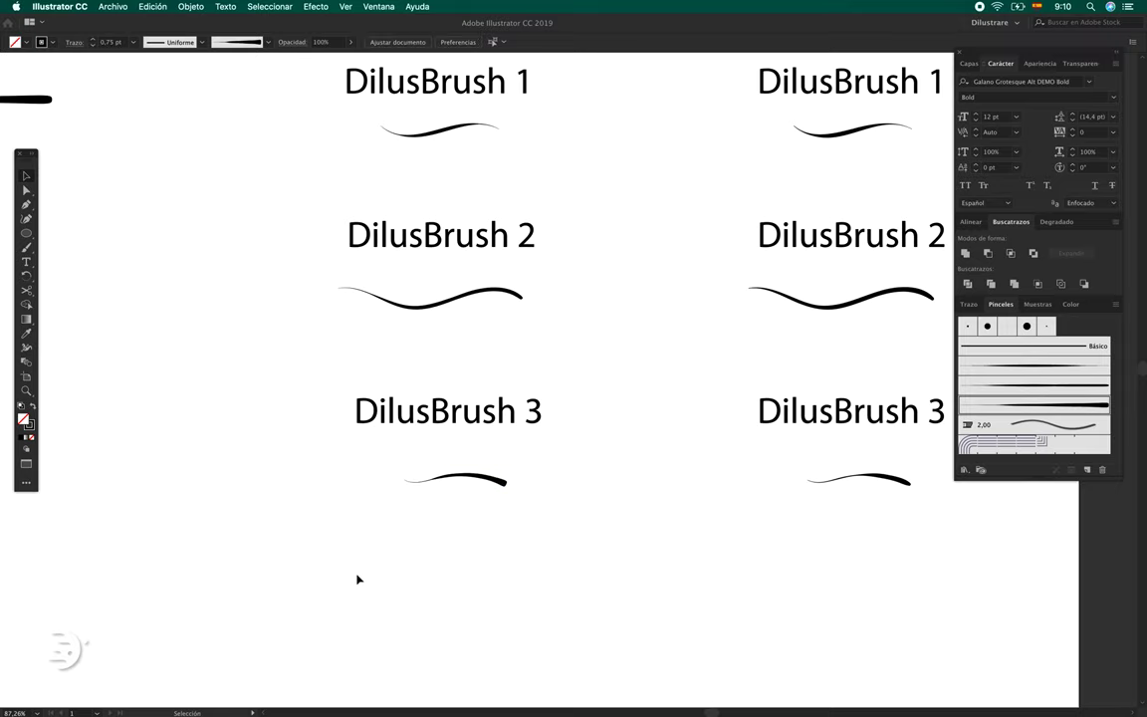
Step: Draw a long vertical divider line between the Brush. Mouse and Tab. Grafica sample columns
scroll(357, 579, "down", 2)
left_click_drag(366, 574, 387, 562)
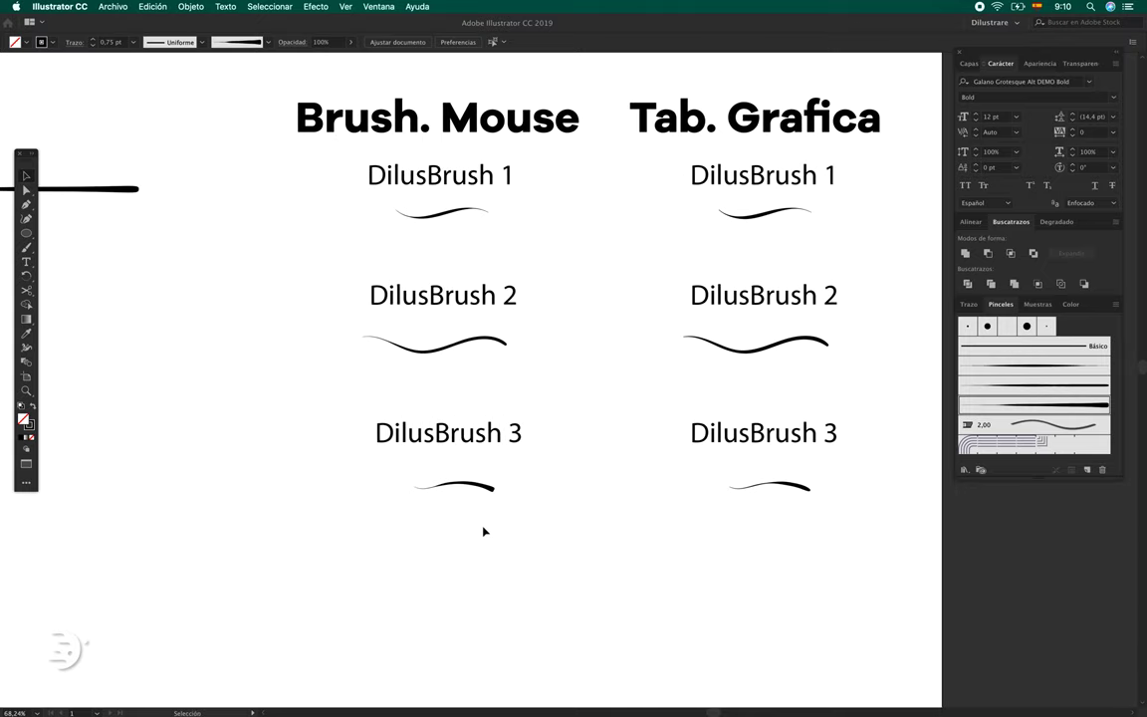
left_click_drag(485, 531, 514, 541)
left_click_drag(564, 422, 569, 457)
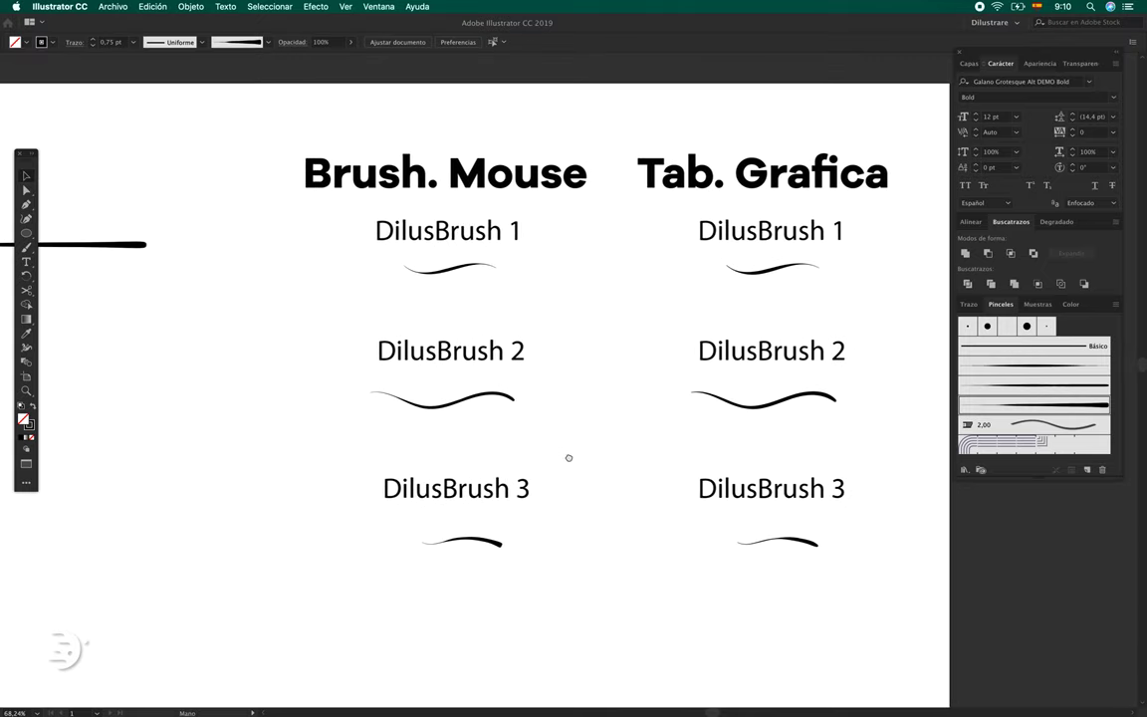
mouse_move(615, 132)
left_mouse_down()
mouse_move(615, 606)
mouse_move(485, 590)
left_mouse_up()
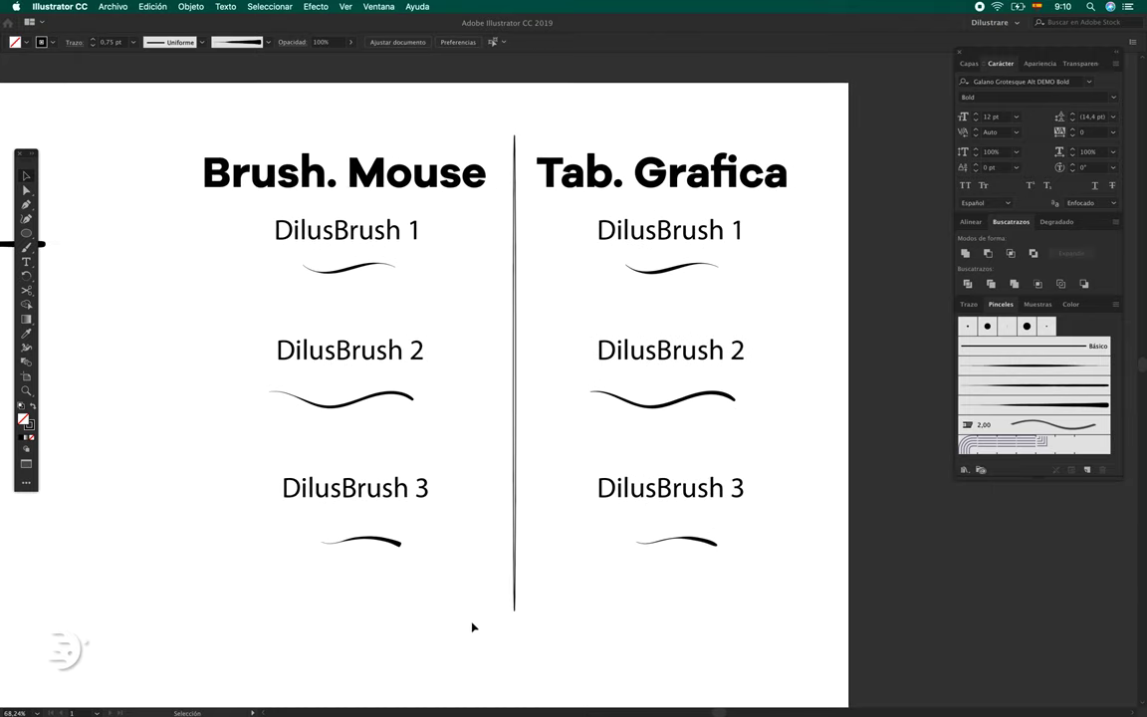
left_click(401, 547)
left_click(437, 601)
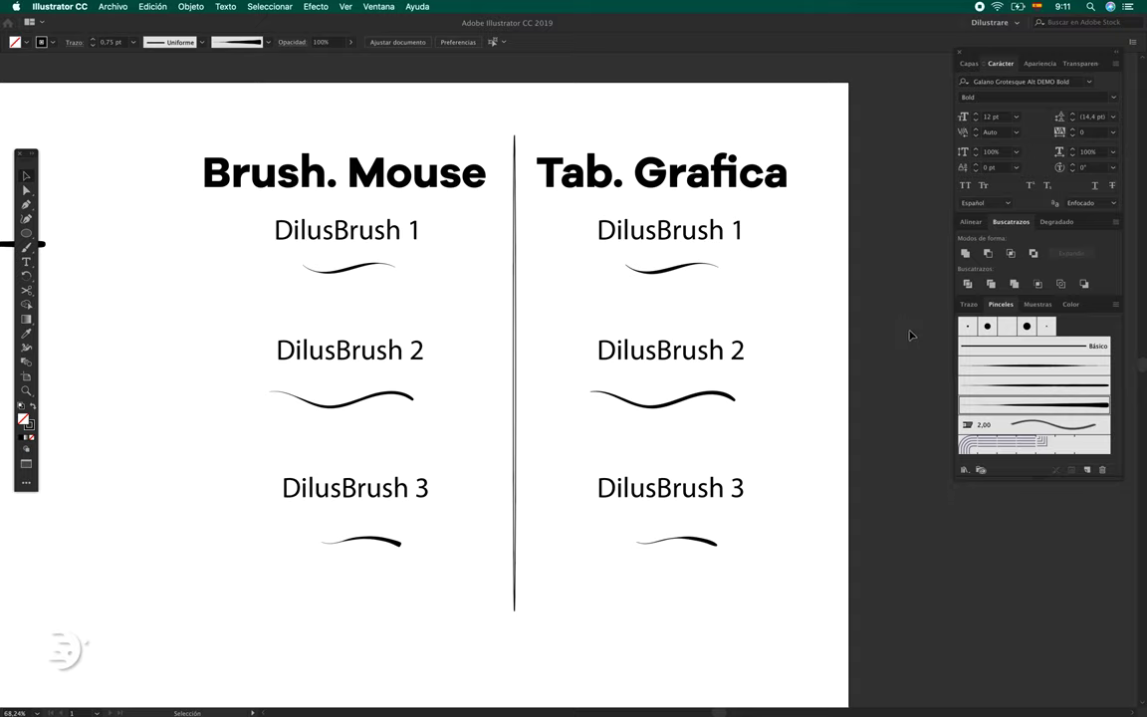
Step: Save the current brushes as the DilusBrush library via Brush Libraries Menu > Save Brushes
left_click(964, 473)
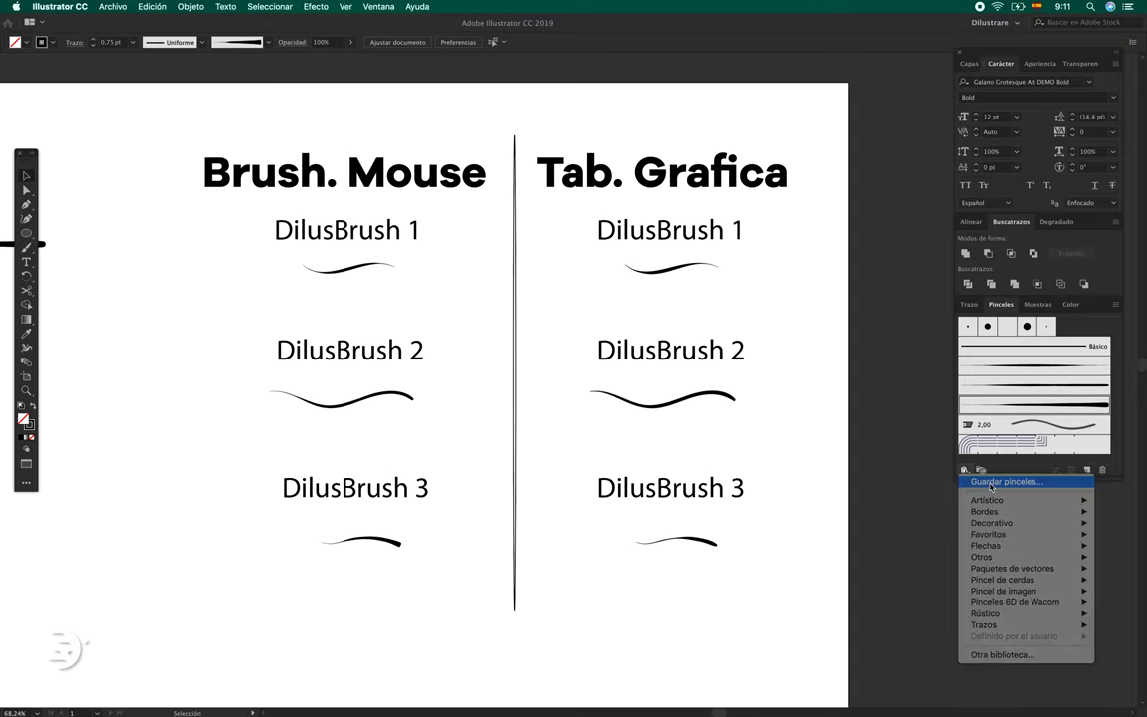
left_click(989, 482)
type("DilusBrush")
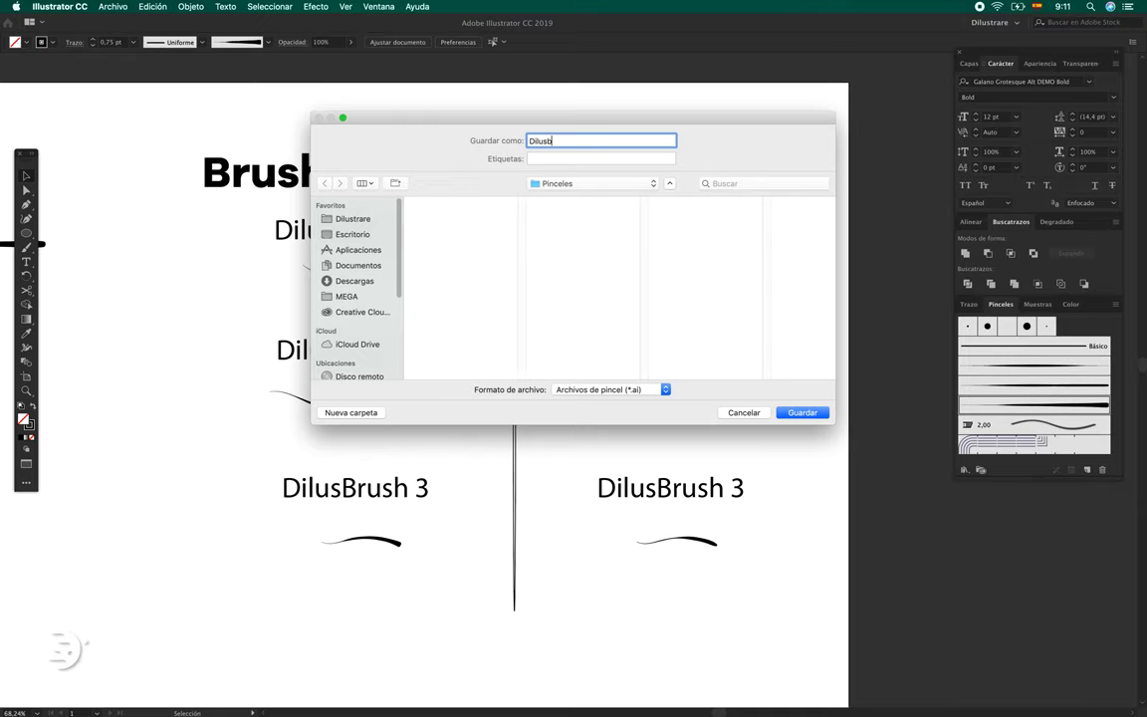
left_click(817, 415)
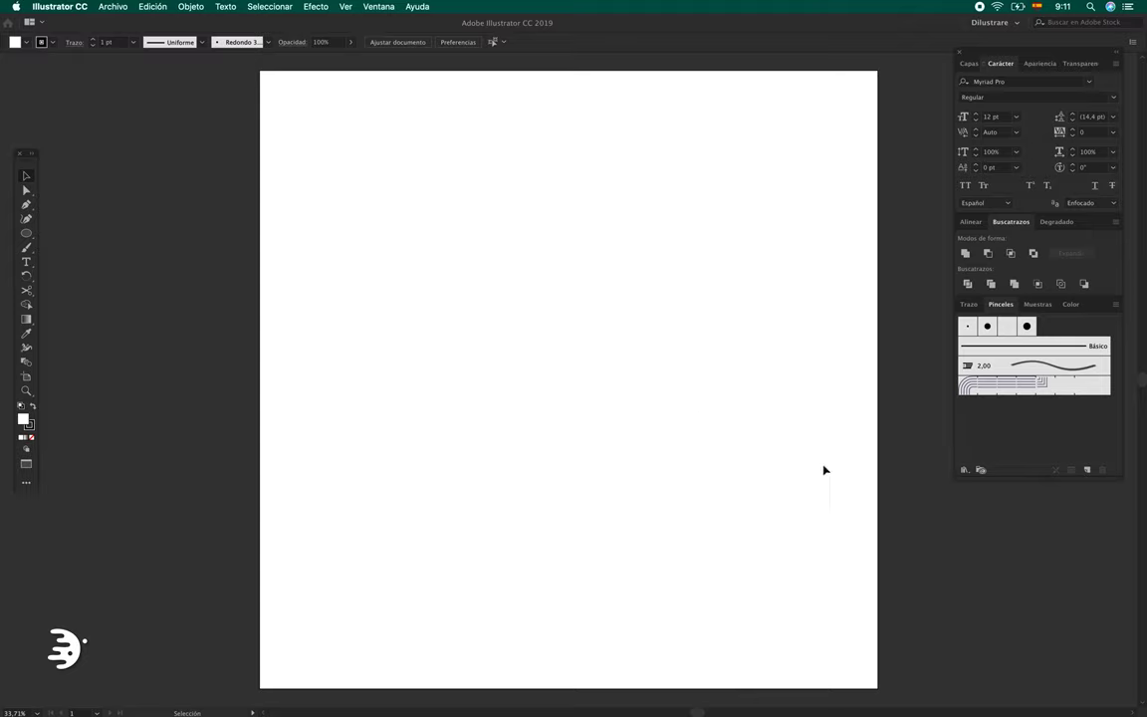
Step: Open the DilusBrush library from User Defined brush libraries and dock its panel
left_click_drag(789, 324, 720, 320)
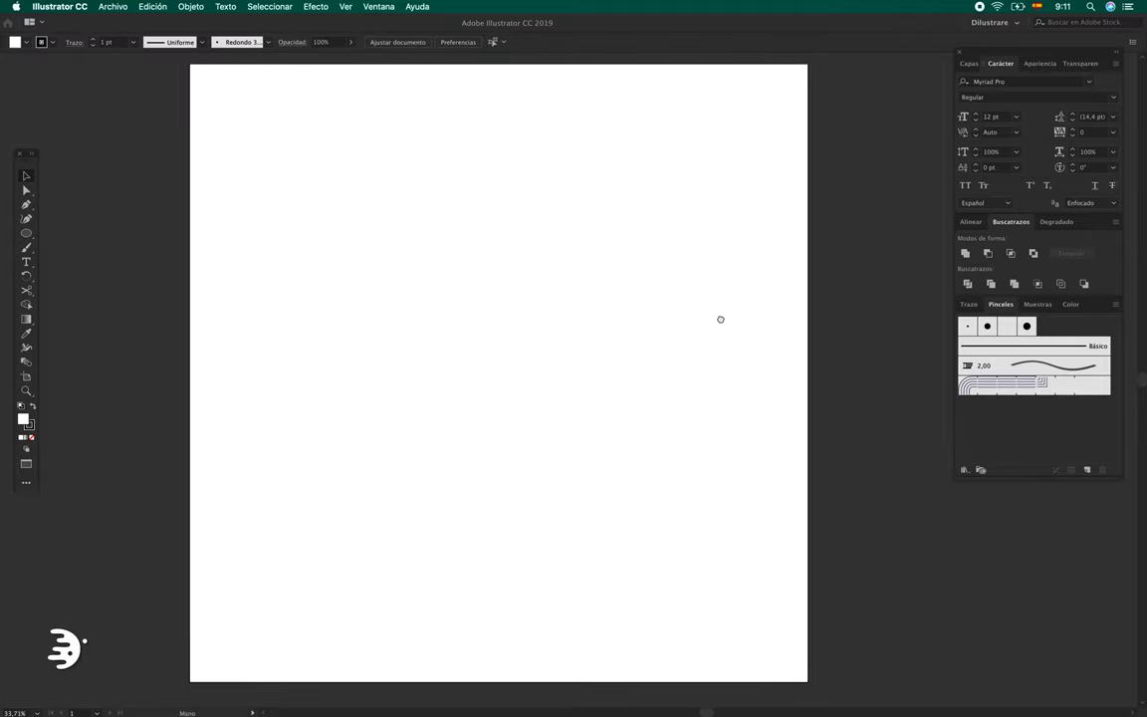
left_click(965, 472)
mouse_move(1014, 636)
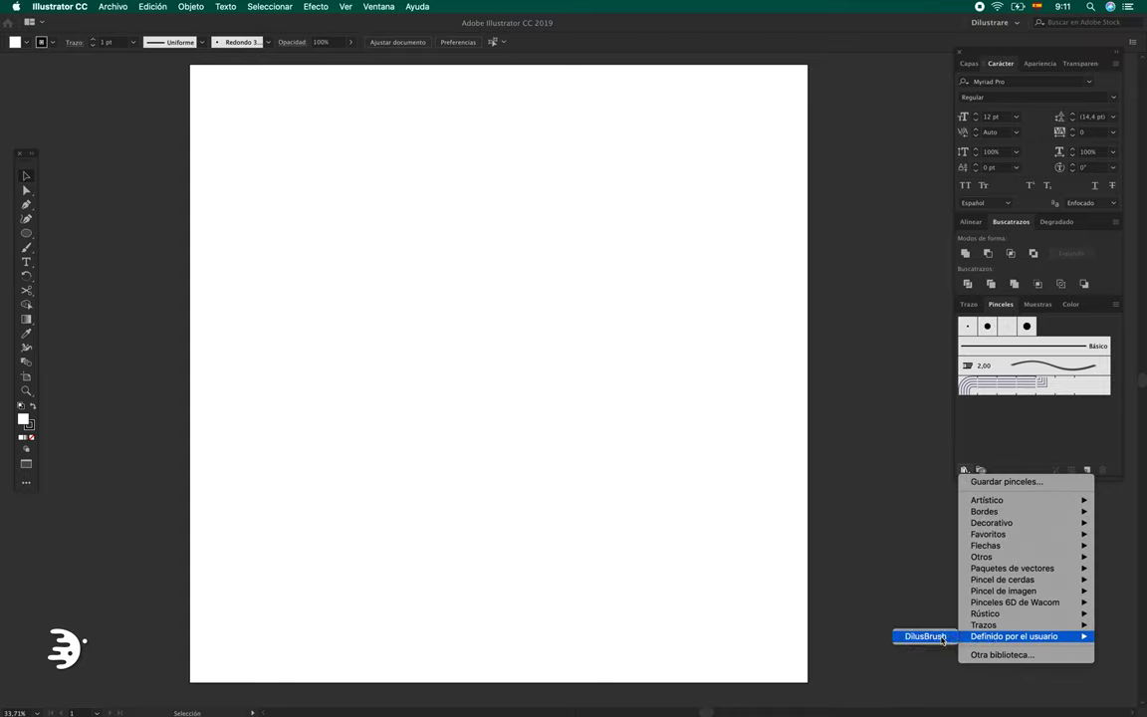
left_click(942, 637)
left_click_drag(573, 426, 574, 488)
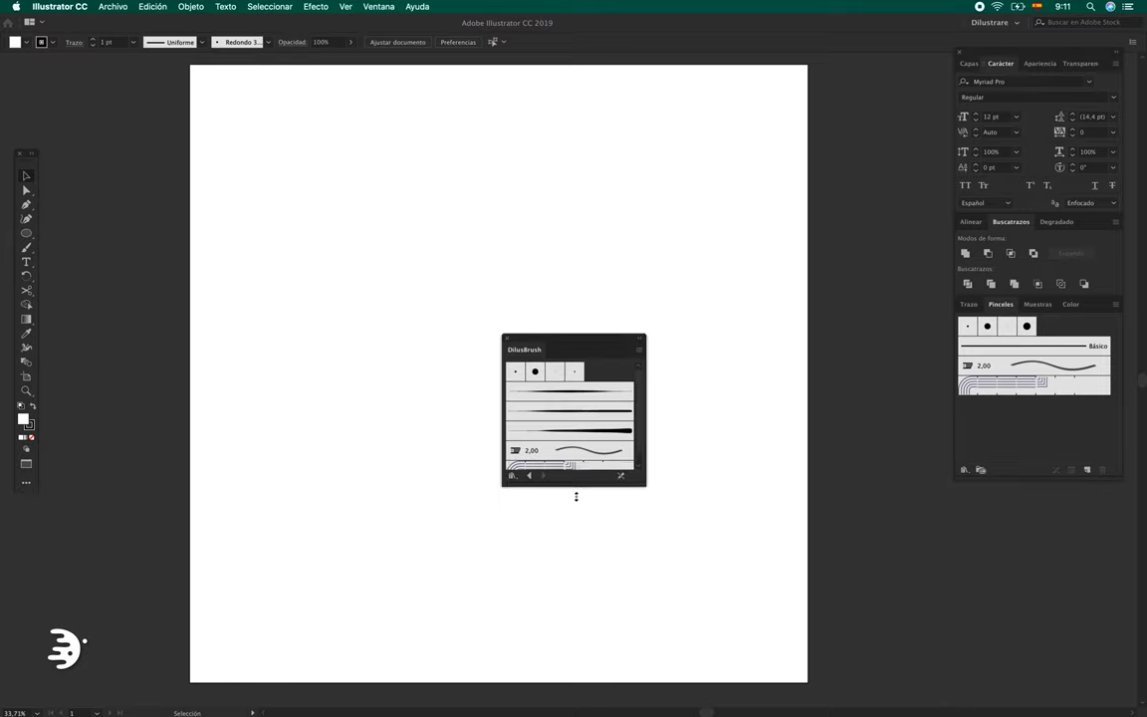
mouse_move(573, 339)
left_mouse_down()
mouse_move(814, 229)
mouse_move(1075, 305)
left_mouse_up()
Step: Test the DilusBrush brushes with Paintbrush curves and a hand-lettered word, then float the library panel
key("b")
left_click_drag(496, 206, 538, 331)
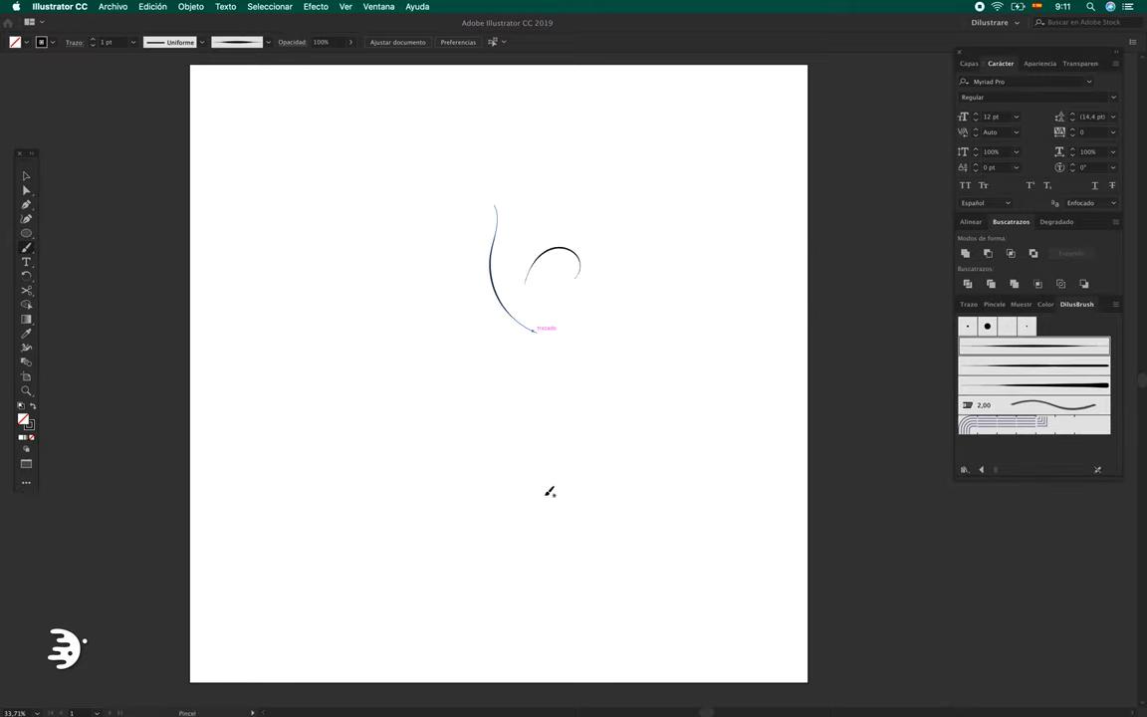
key("super+shift+a")
left_click(1016, 384)
left_click_drag(464, 249, 527, 341)
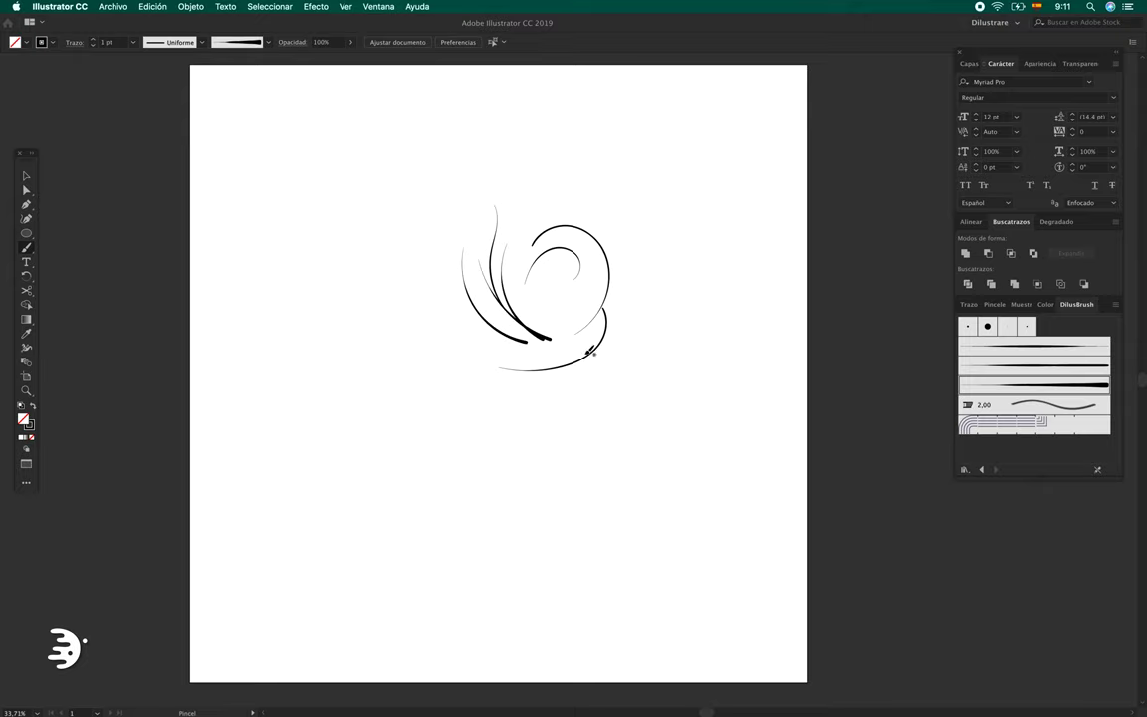
mouse_move(483, 458)
left_mouse_down()
mouse_move(481, 420)
mouse_move(500, 478)
left_mouse_up()
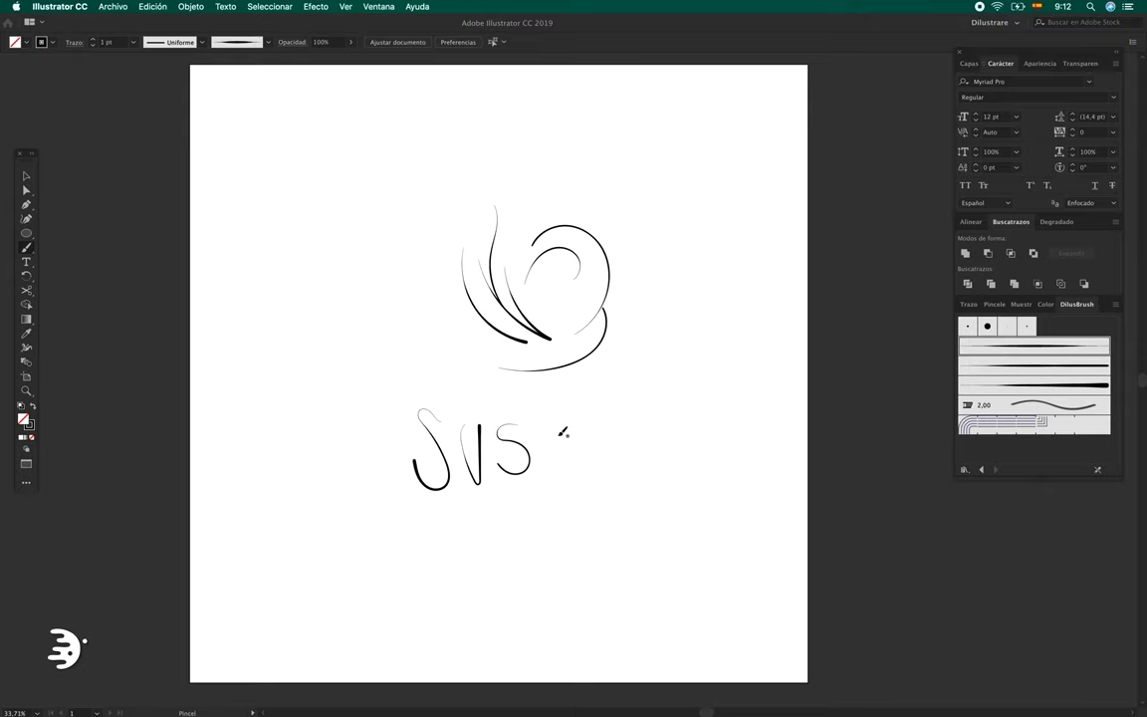
left_click_drag(574, 421, 559, 476)
left_click_drag(579, 472, 623, 476)
key("v")
left_click_drag(1076, 303, 579, 146)
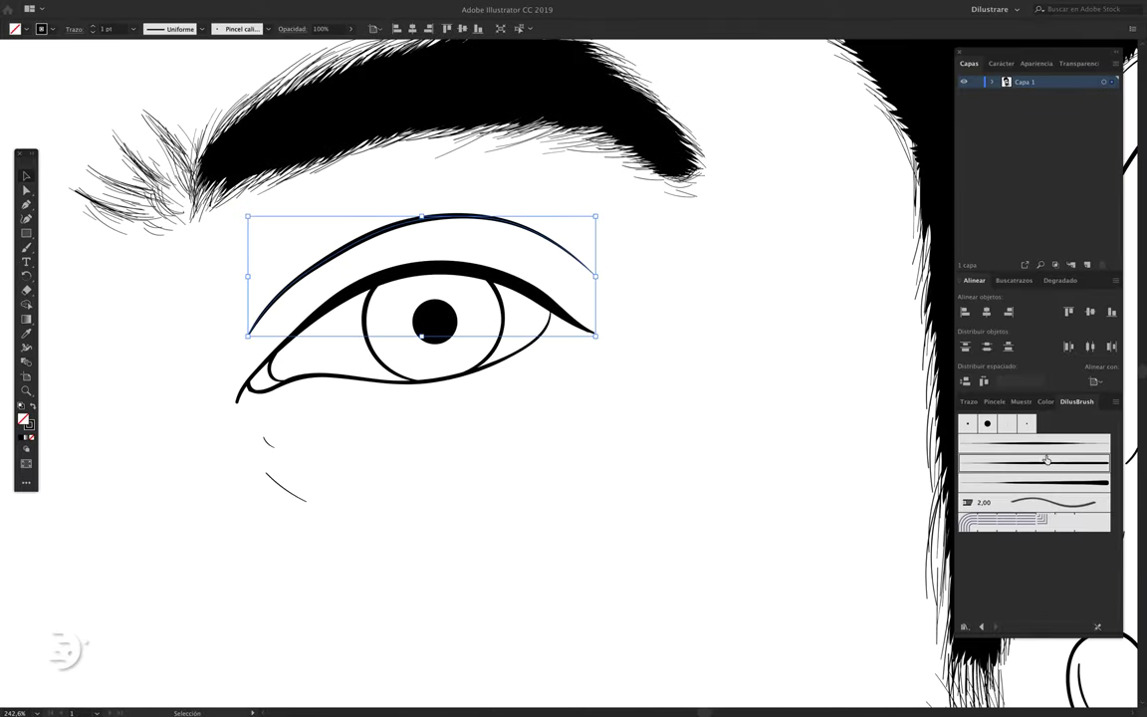
Step: Redraw the upper eyelid's tapered tail and upper-left lid line with DilusBrush Paintbrush strokes
left_click(161, 287)
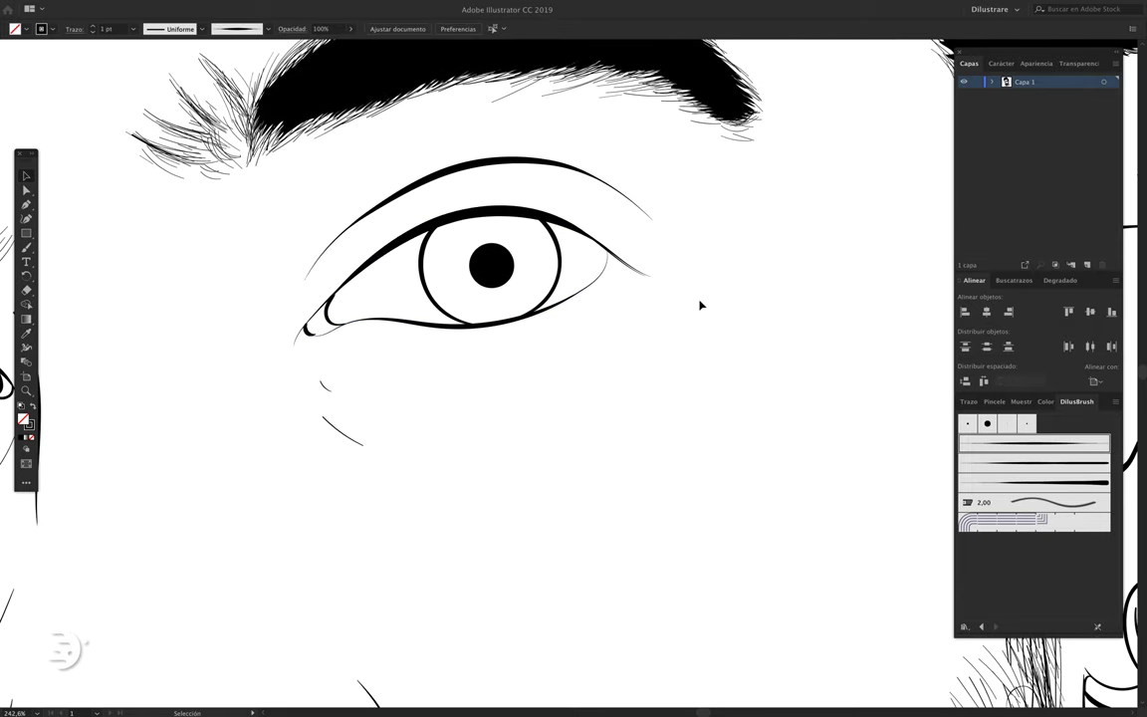
left_click(343, 430)
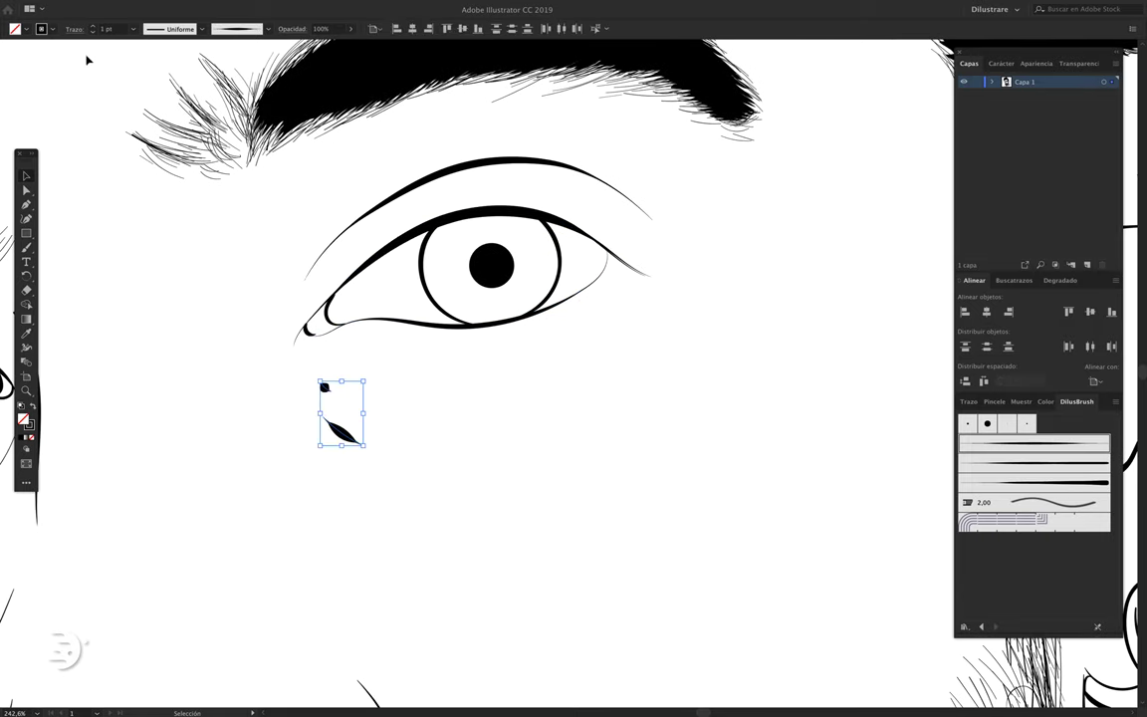
left_click(475, 425)
key("b")
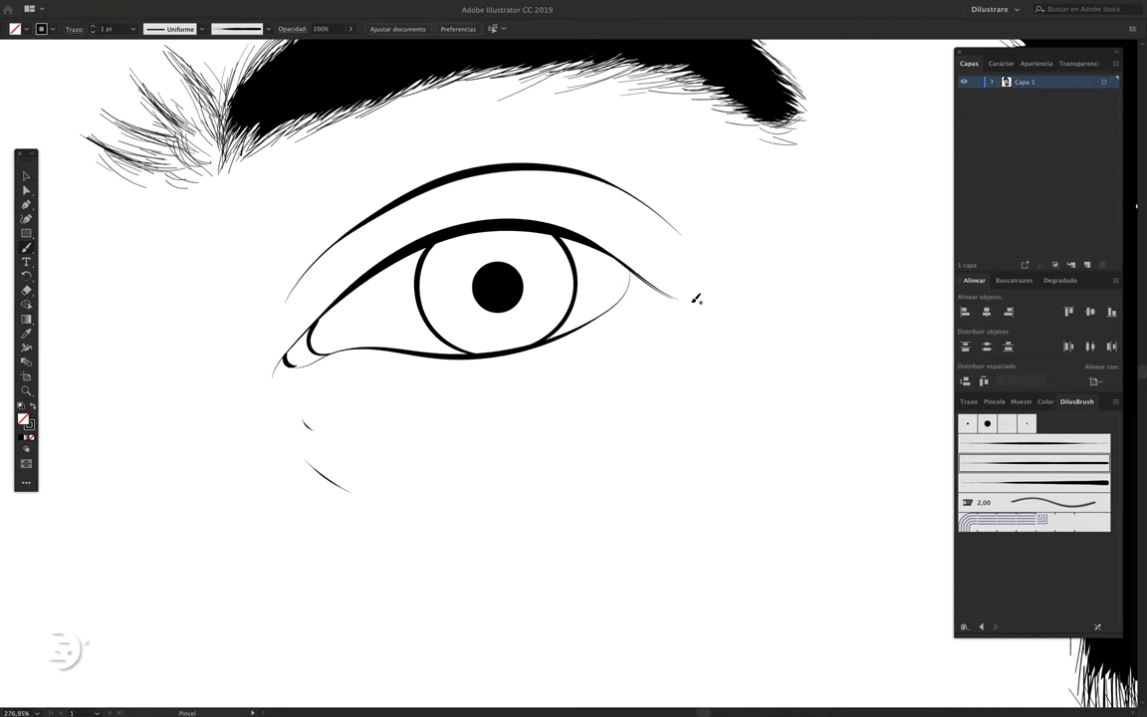
left_click_drag(438, 209, 683, 298)
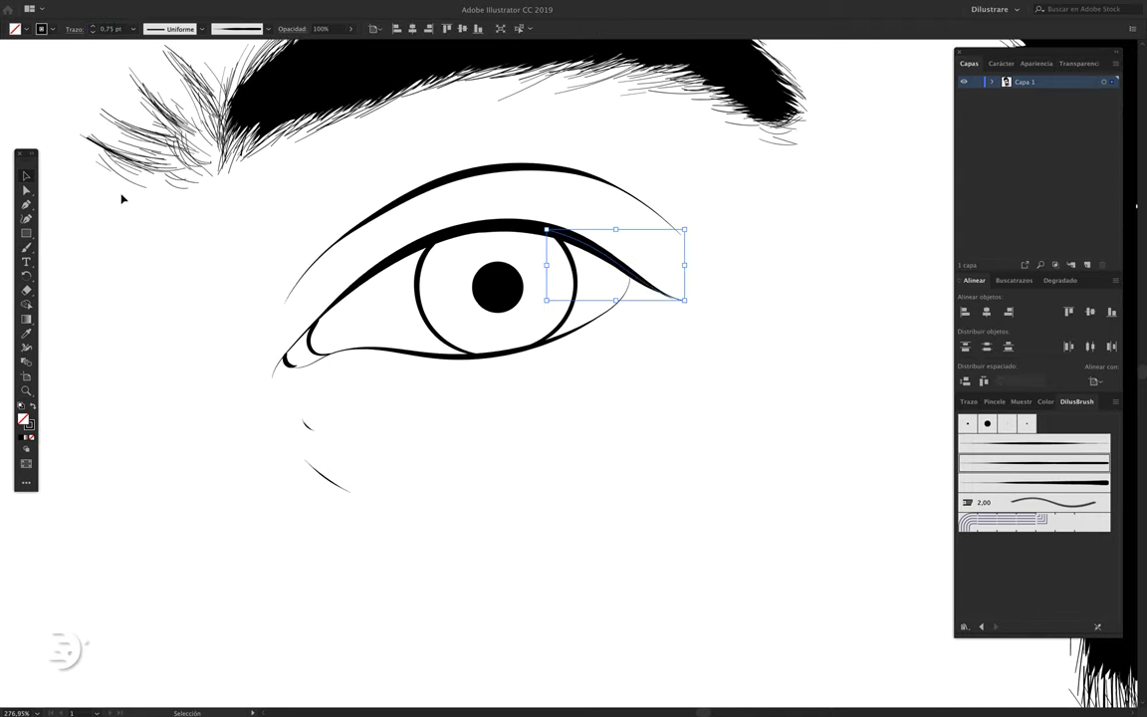
scroll(624, 257, "up", 3)
left_click_drag(328, 319, 498, 177)
Step: Zoom in on the eye corner and select the lower-lid path and its anchors
key("ctrl+plus")
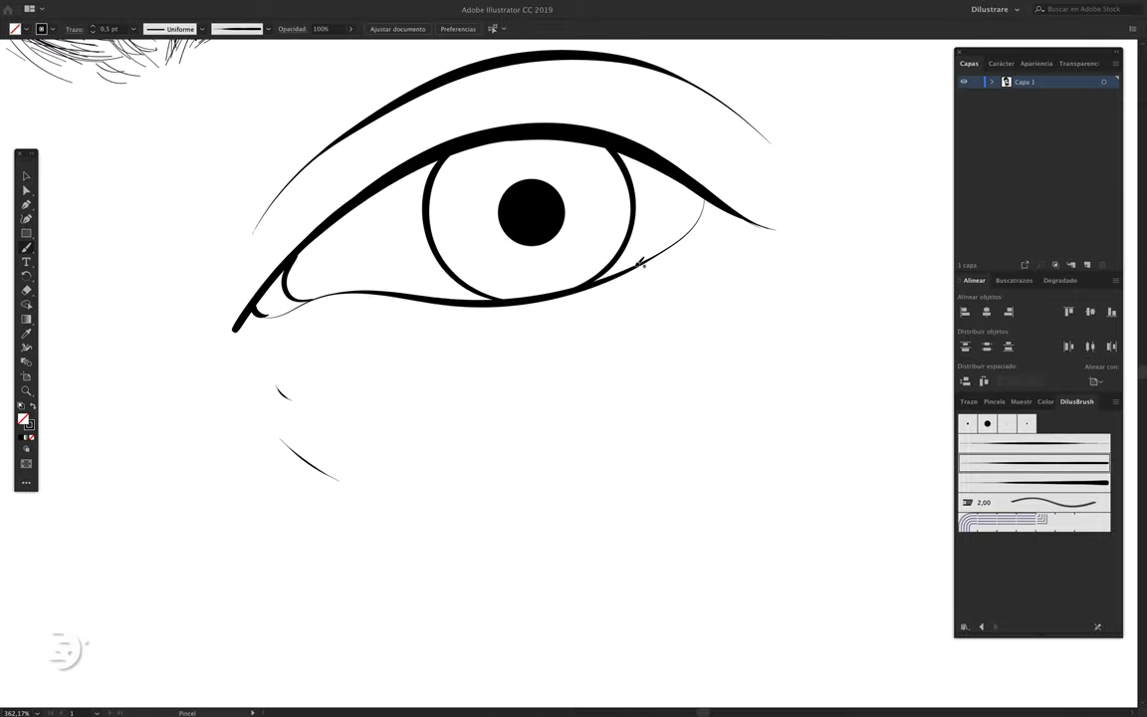
scroll(597, 259, "left", 5)
scroll(637, 225, "down", 2)
key("a")
left_click(680, 255)
key("v")
scroll(609, 239, "up", 3)
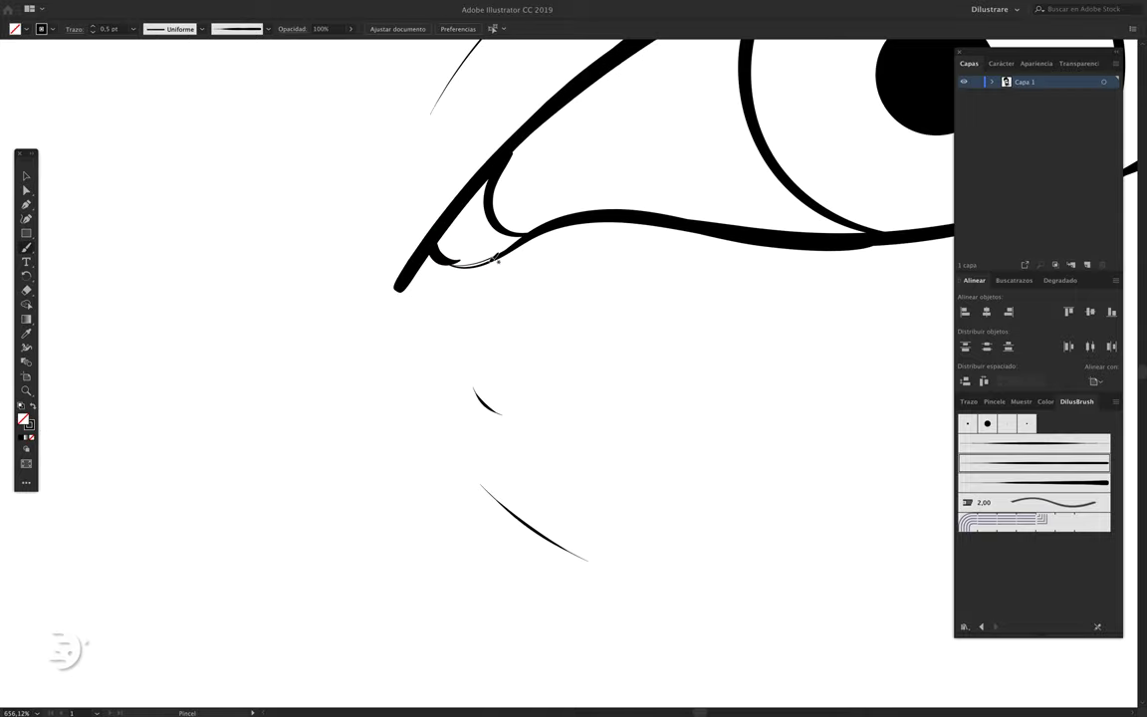
scroll(303, 353, "down", 4)
scroll(785, 314, "down", 3)
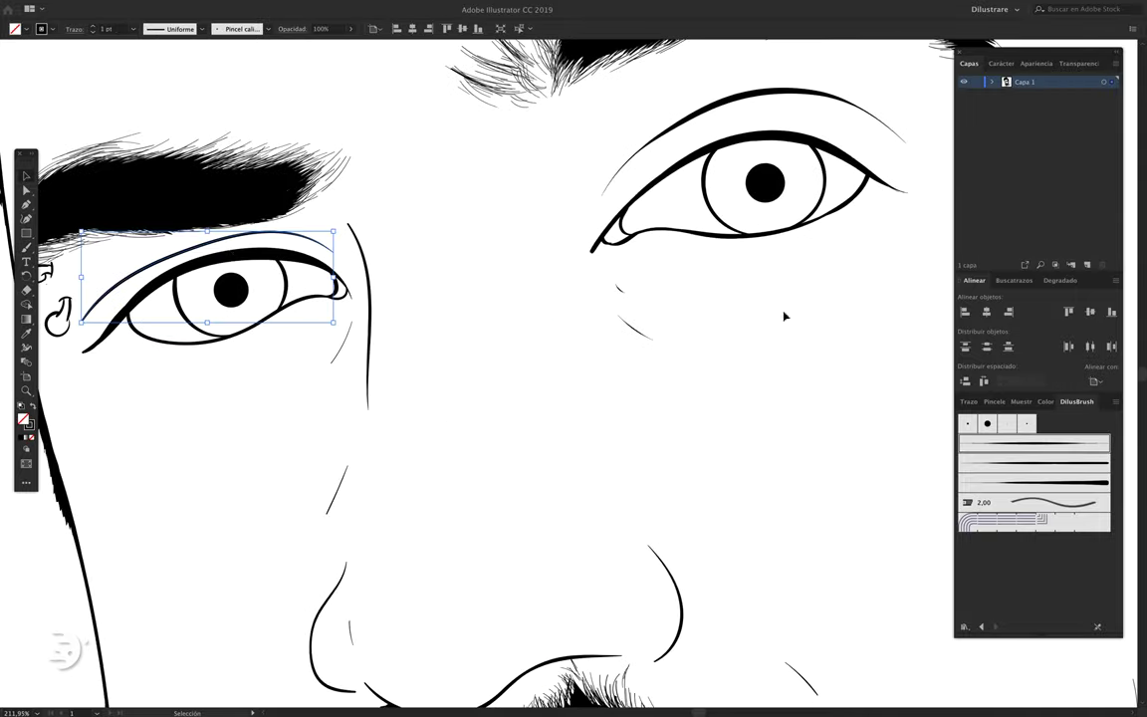
Step: Inspect the refined eye strokes and select the brow-hair group
key("b")
scroll(405, 311, "up", 5)
scroll(405, 311, "down", 3)
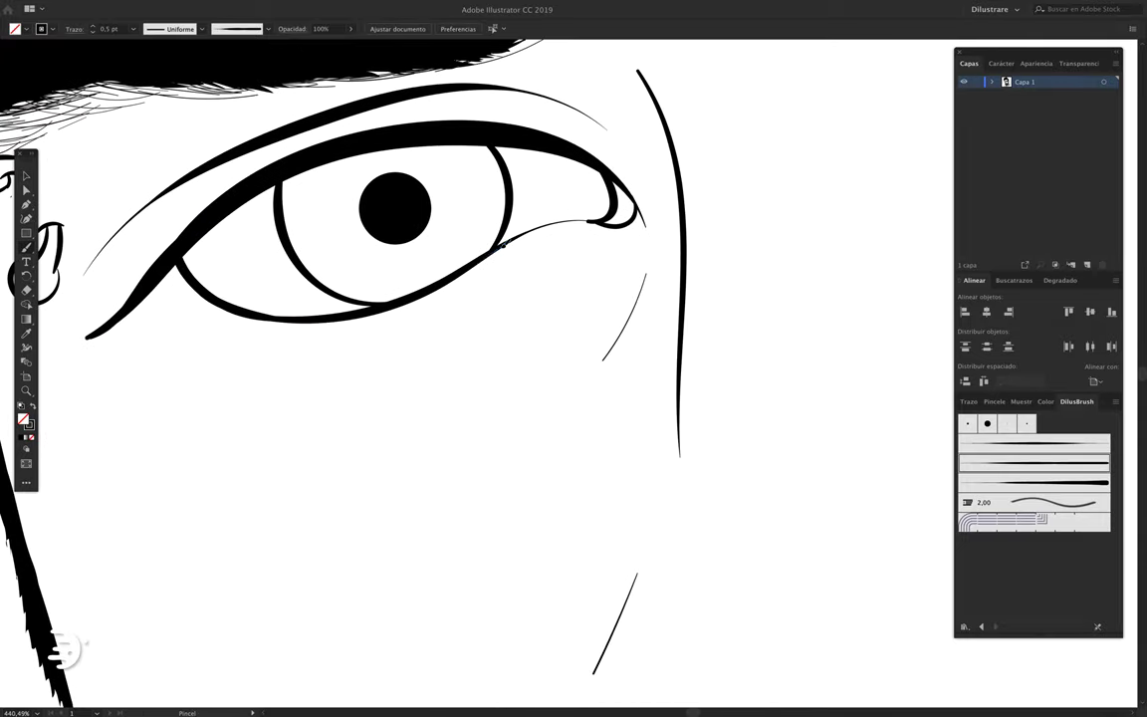
key("v")
left_click(548, 249)
scroll(415, 517, "down", 3)
left_click(190, 71)
scroll(190, 72, "up", 3)
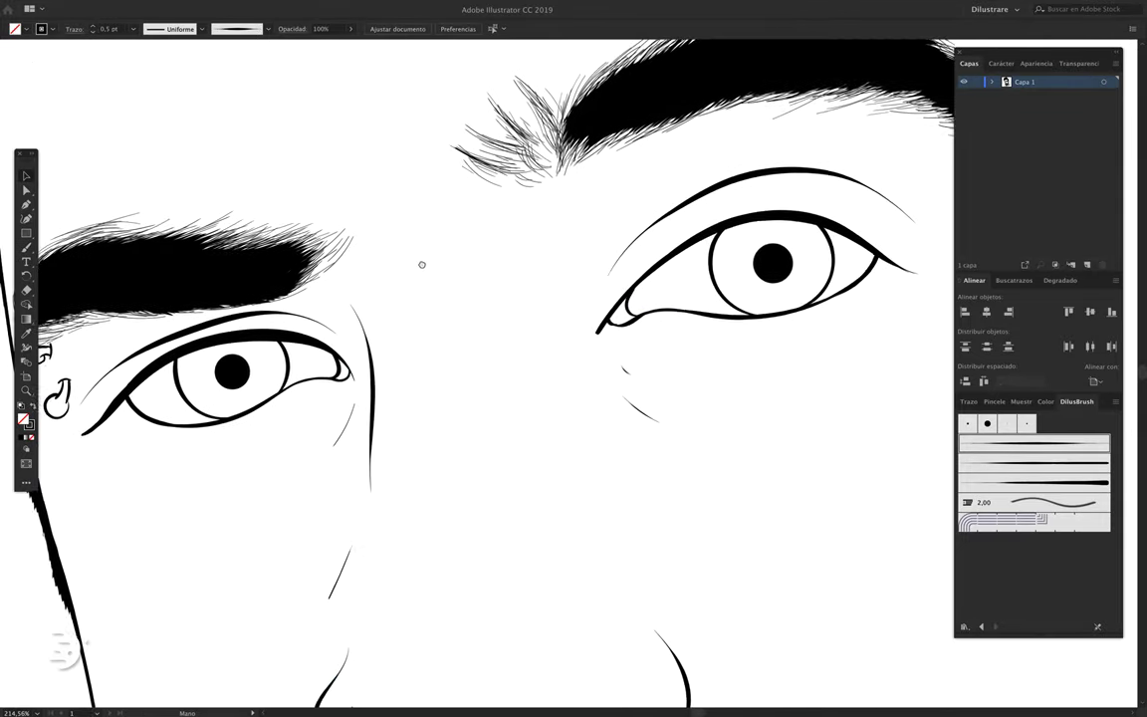
left_click(487, 134)
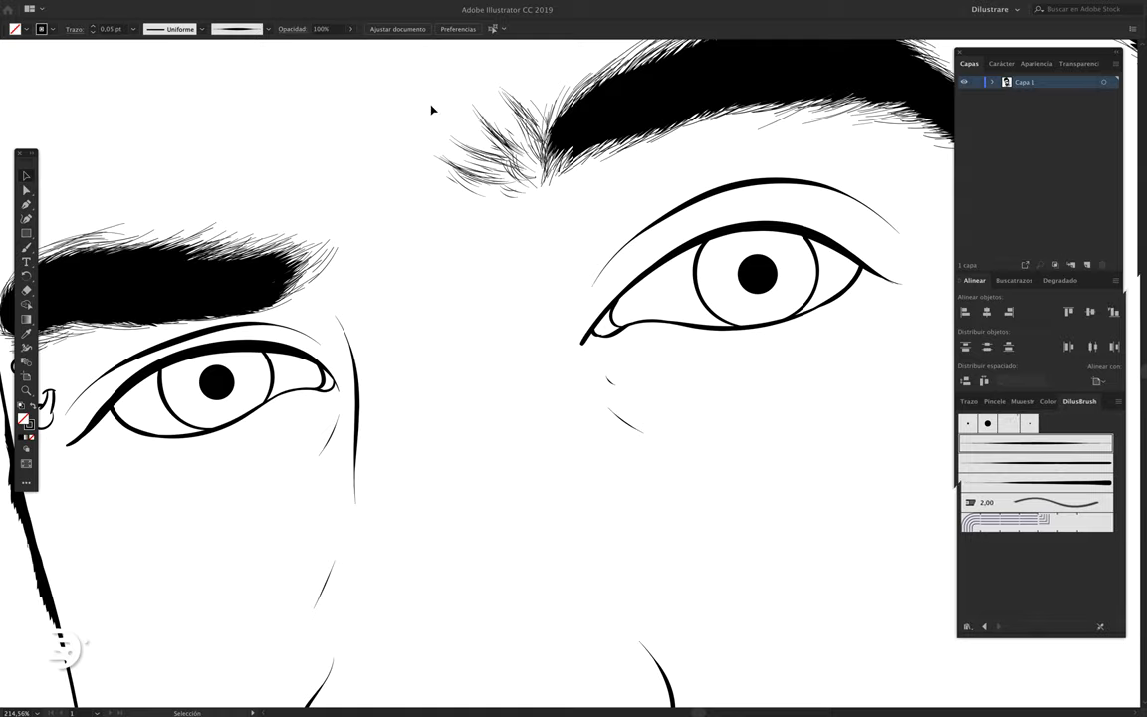